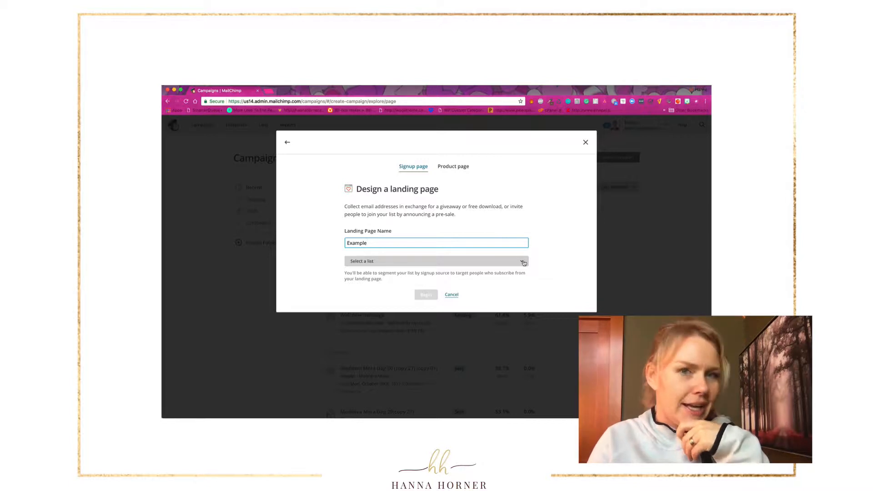
# - Assign the eteriska oljor list to the Example landing page and begin designing it
pyautogui.click(524, 263)
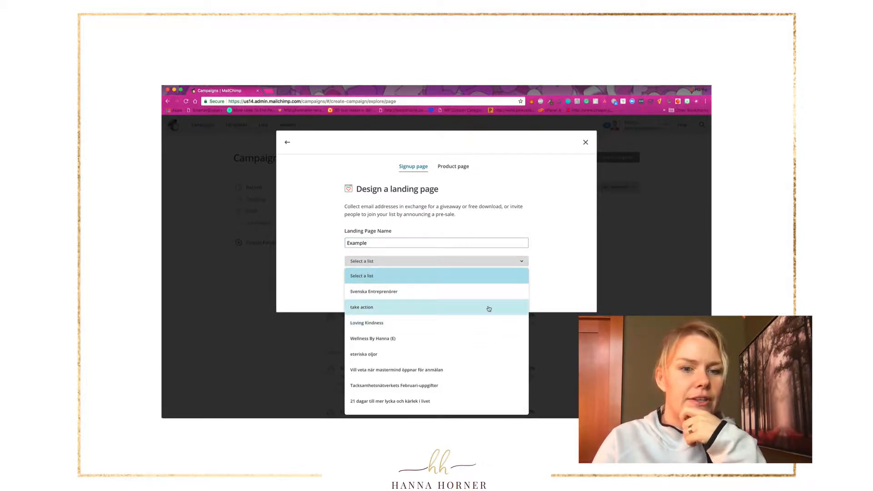
pyautogui.click(469, 354)
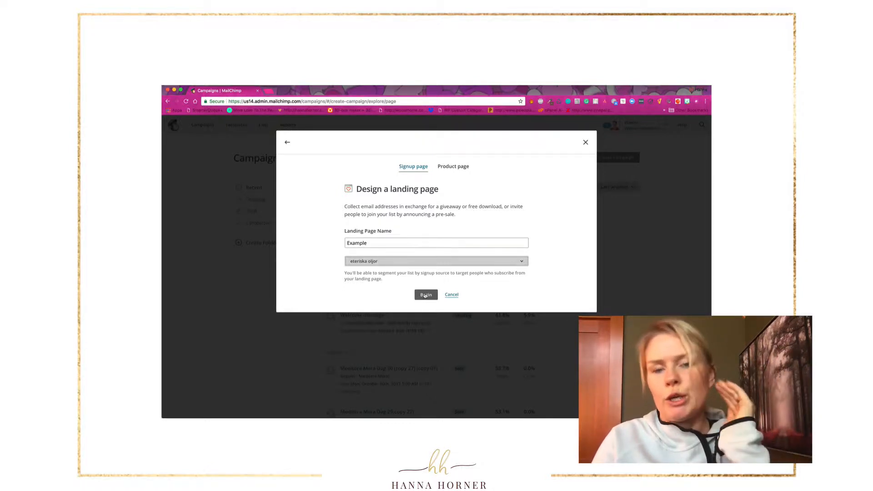
pyautogui.click(425, 295)
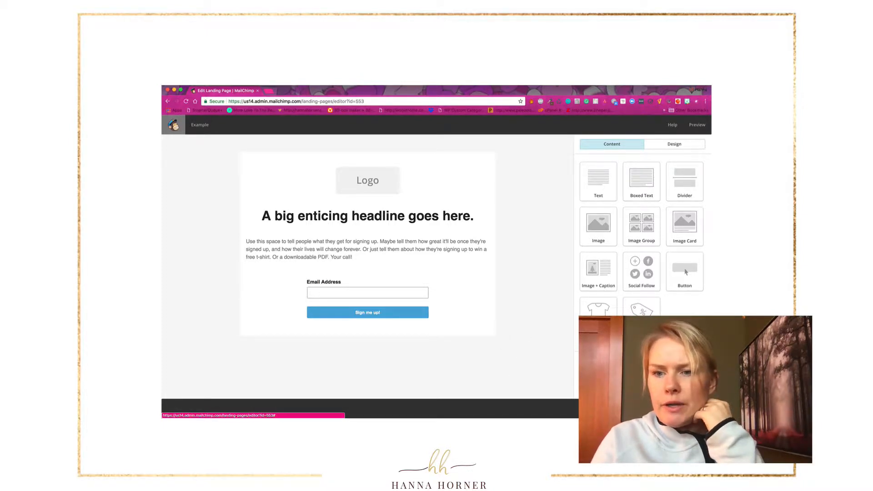
# - Skim MailChimp's guide with 9 tips for designing landing pages that convert, and return to the landing page editor
pyautogui.click(640, 366)
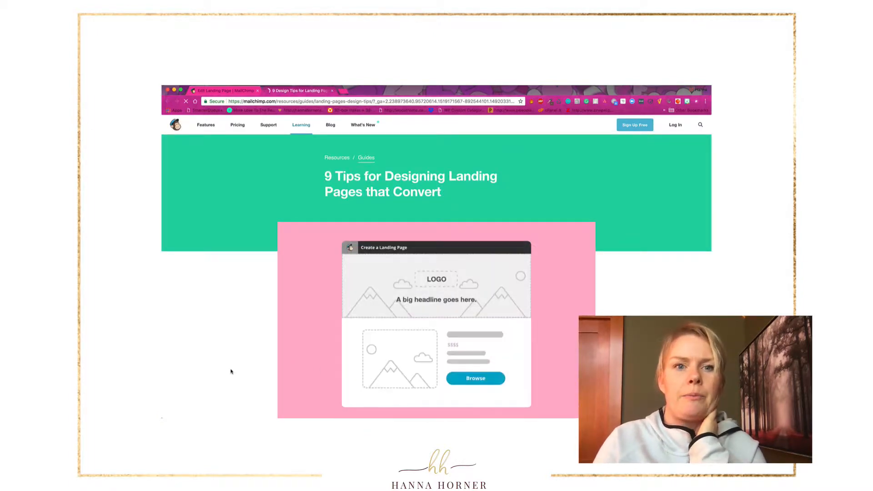
pyautogui.scroll(-4, 230, 371)
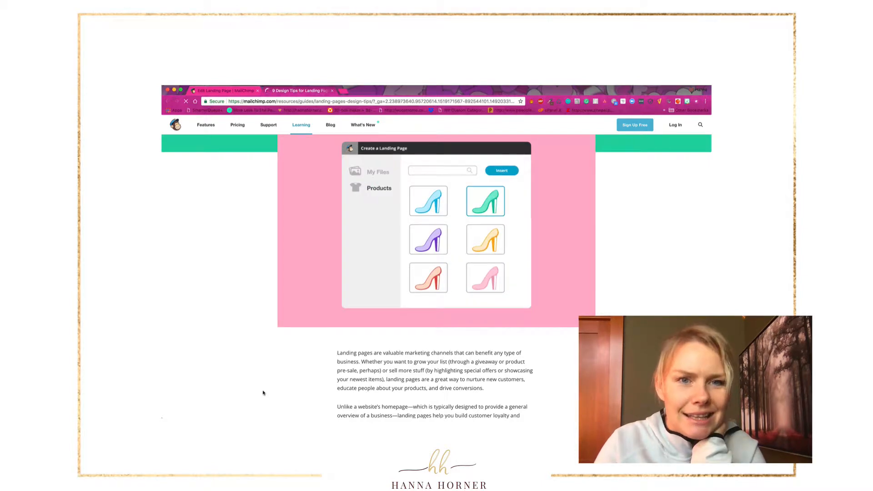
pyautogui.scroll(-1, 269, 374)
pyautogui.scroll(-12, 270, 374)
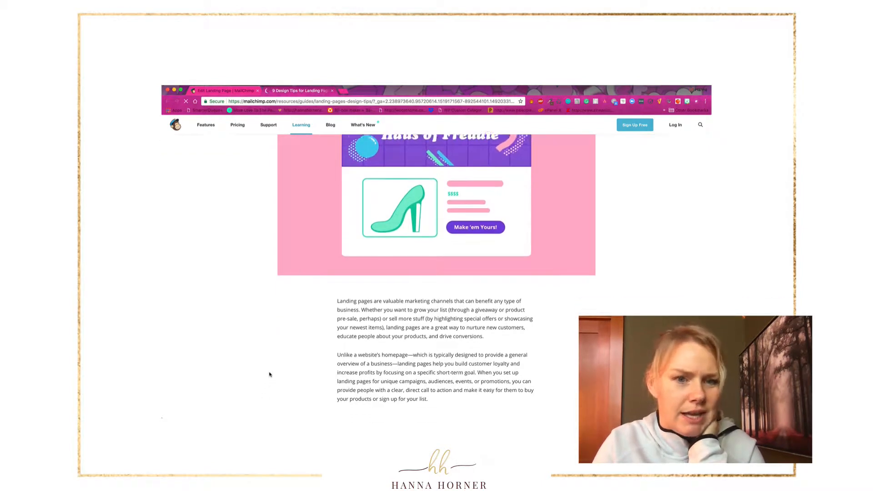
pyautogui.scroll(-3, 270, 374)
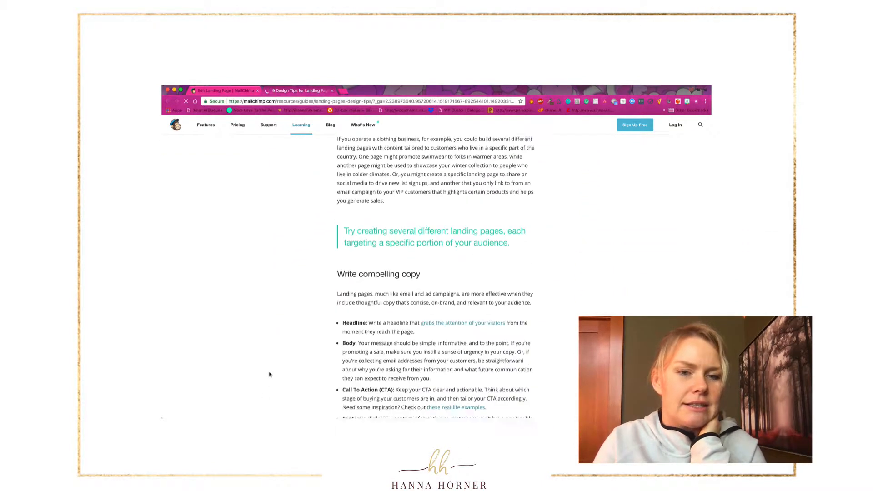
pyautogui.scroll(15, 270, 374)
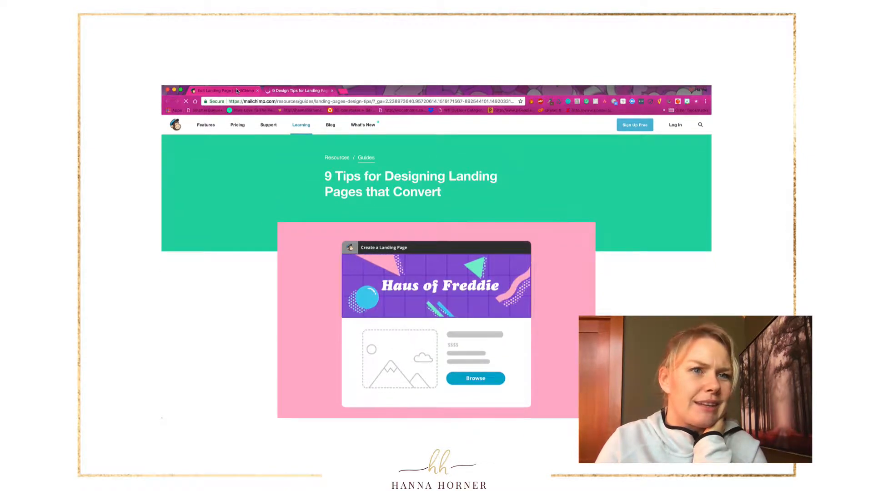
pyautogui.click(226, 90)
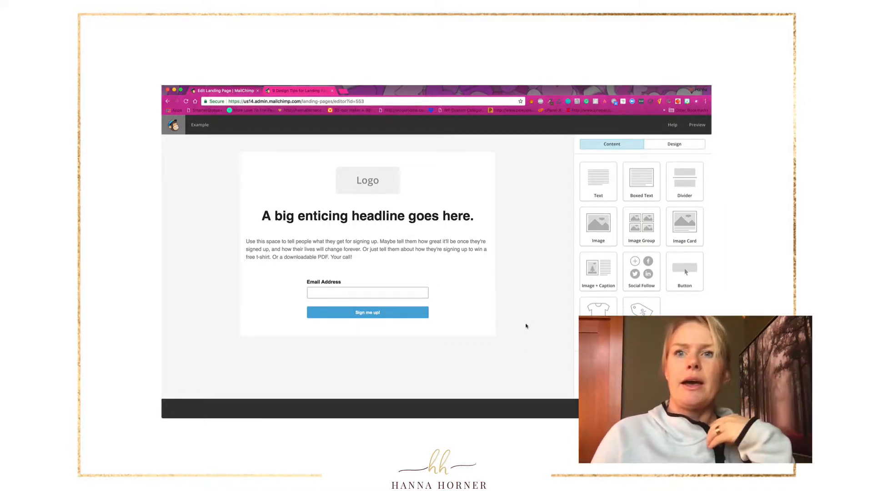
# - In the page's design settings, choose to use an image instead of a color for the background
pyautogui.click(673, 144)
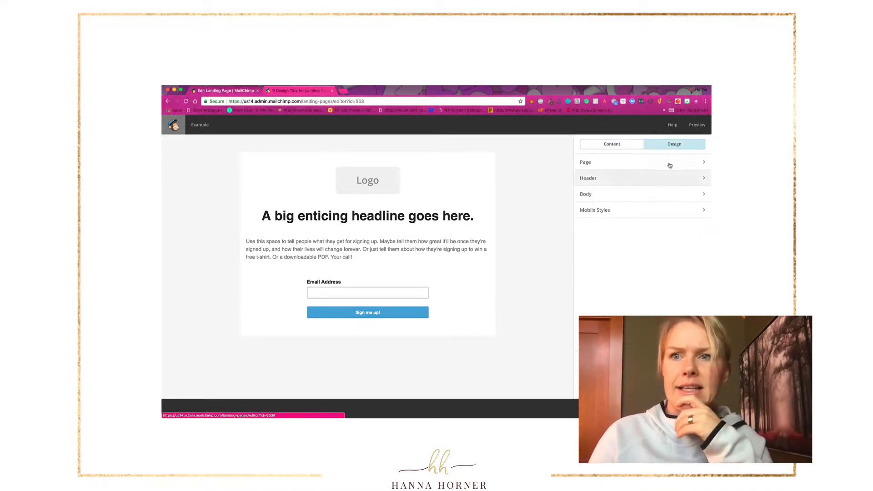
pyautogui.click(699, 163)
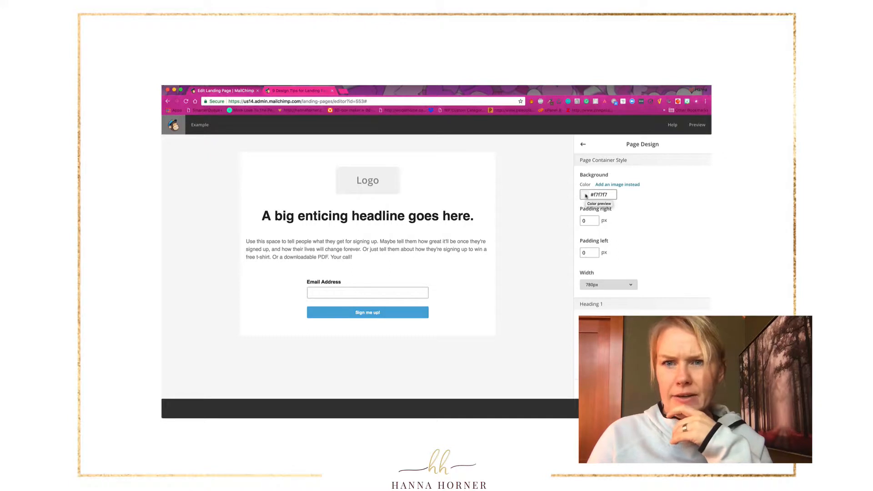
pyautogui.click(610, 184)
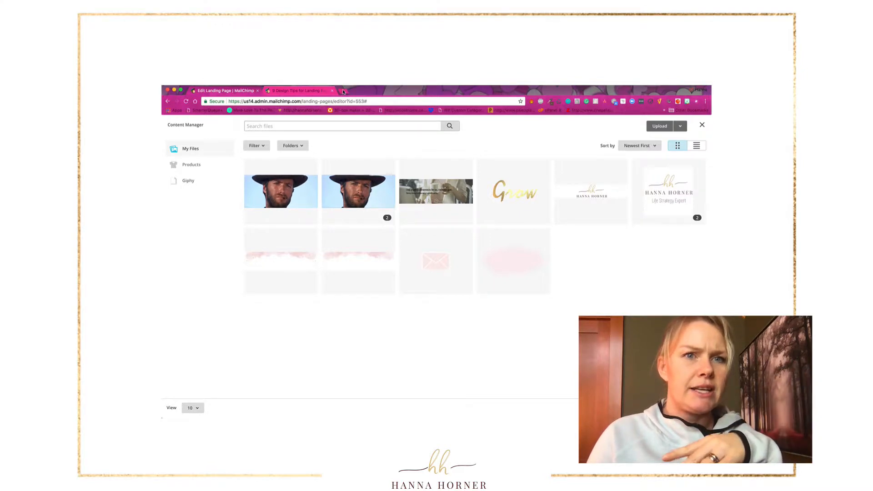
# - Open Pixabay's entrepreneur photo results in a new browser tab and open the photo of a laptop with DREAM letters on a wooden desk
pyautogui.press('super+t')
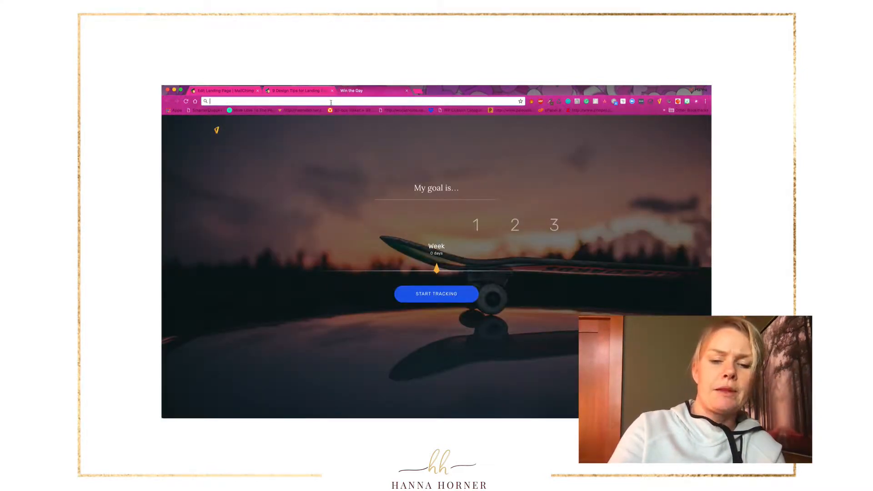
pyautogui.write('pix')
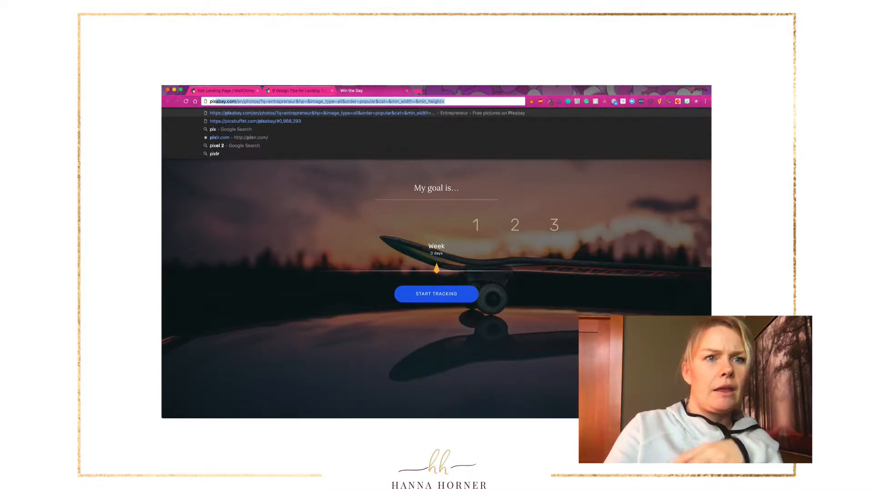
pyautogui.click(328, 113)
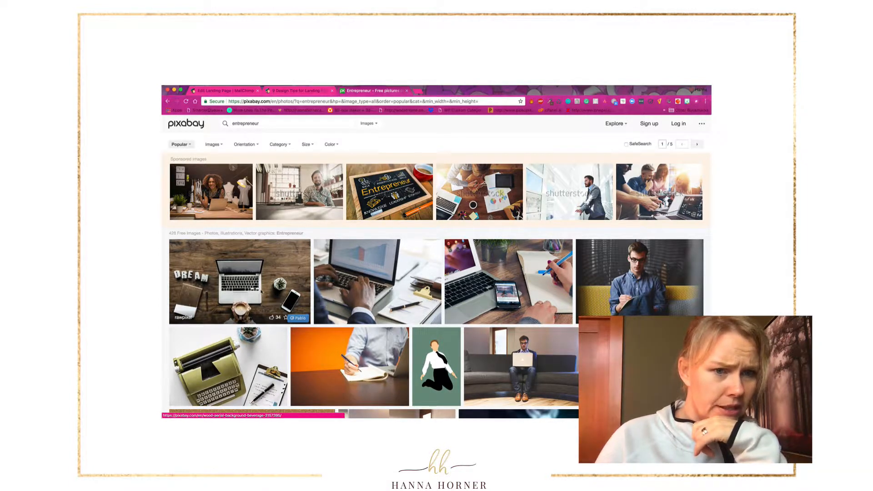
pyautogui.click(259, 290)
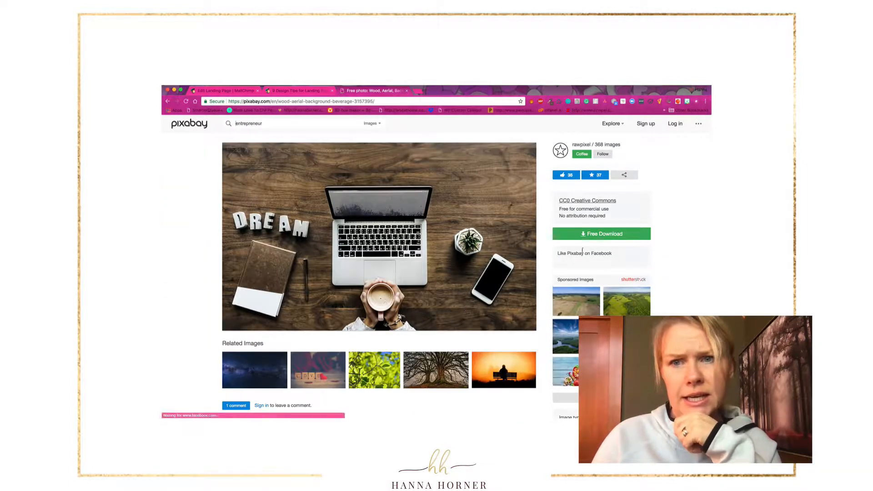
# - Download the desk photo at 1920×1152, completing the robot check, and save it as examplebackground in Downloads
pyautogui.click(590, 235)
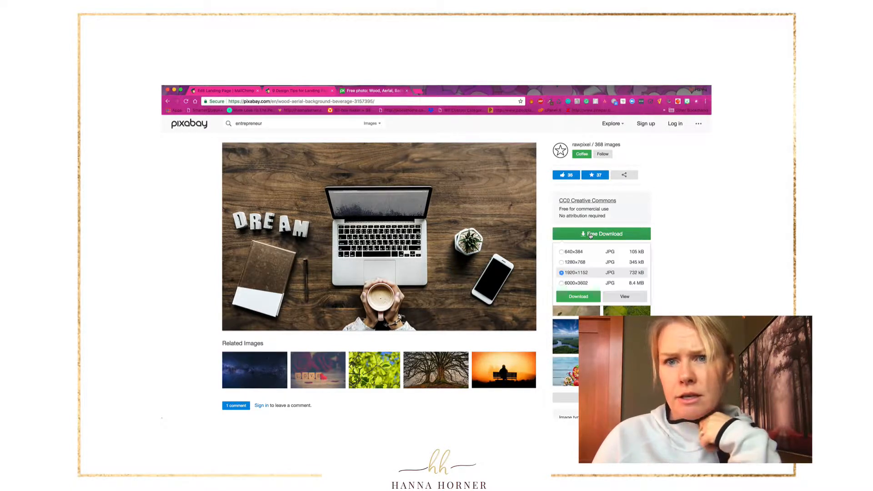
pyautogui.click(578, 296)
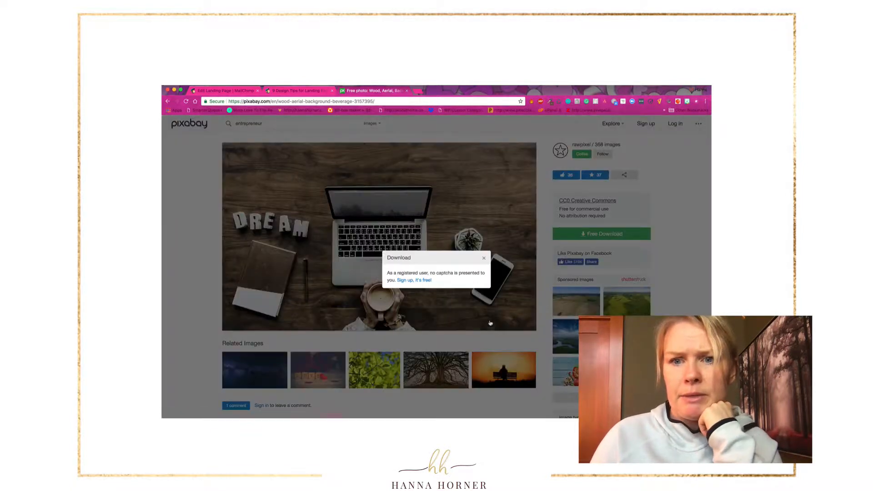
pyautogui.click(394, 277)
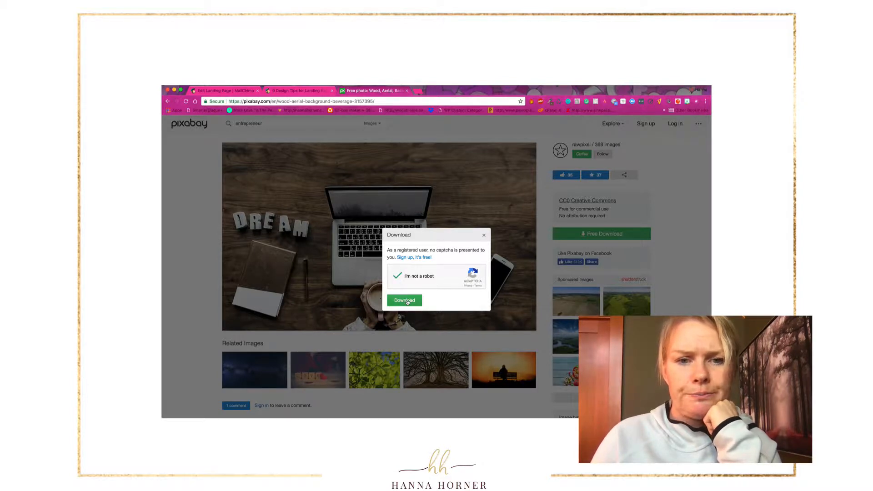
pyautogui.click(407, 301)
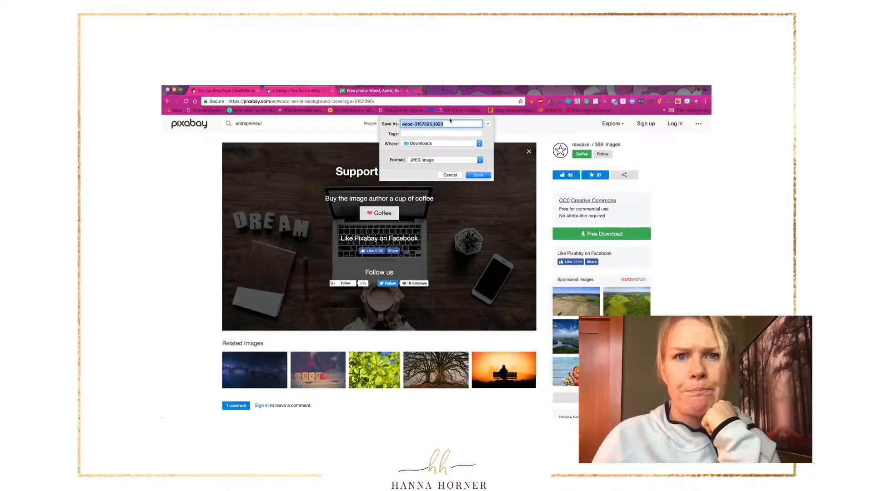
pyautogui.write('exampleback')
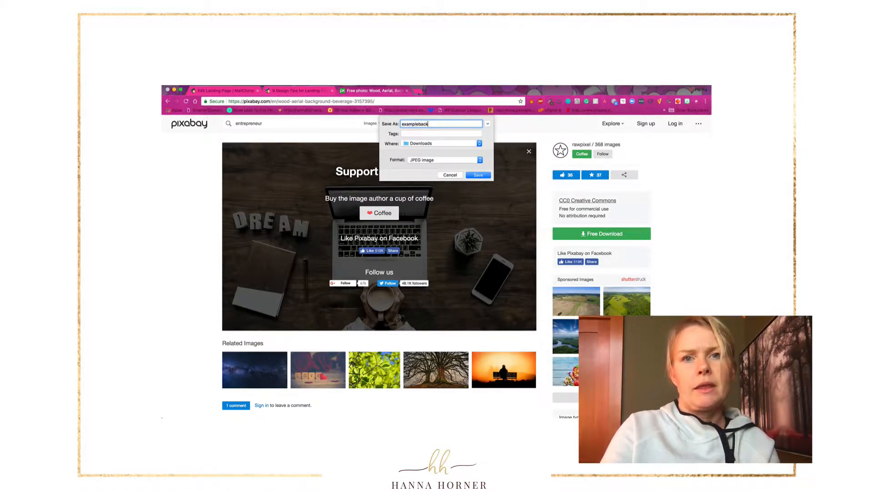
pyautogui.write('g')
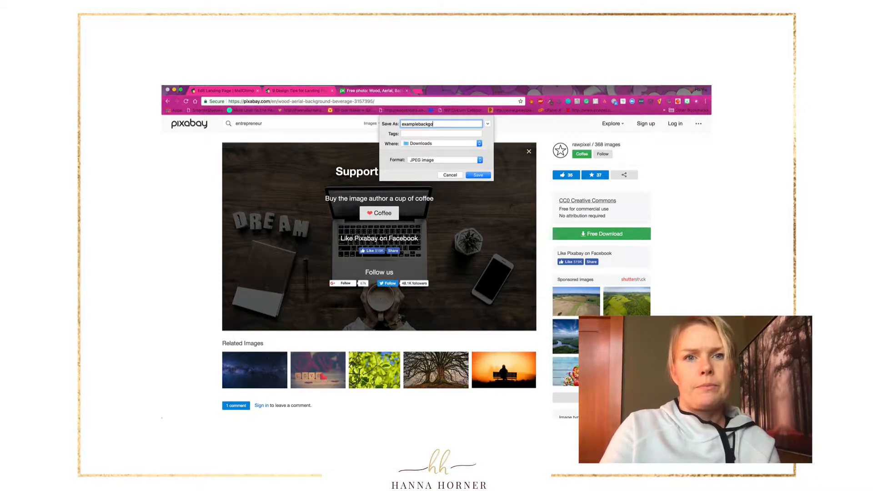
pyautogui.write('roun')
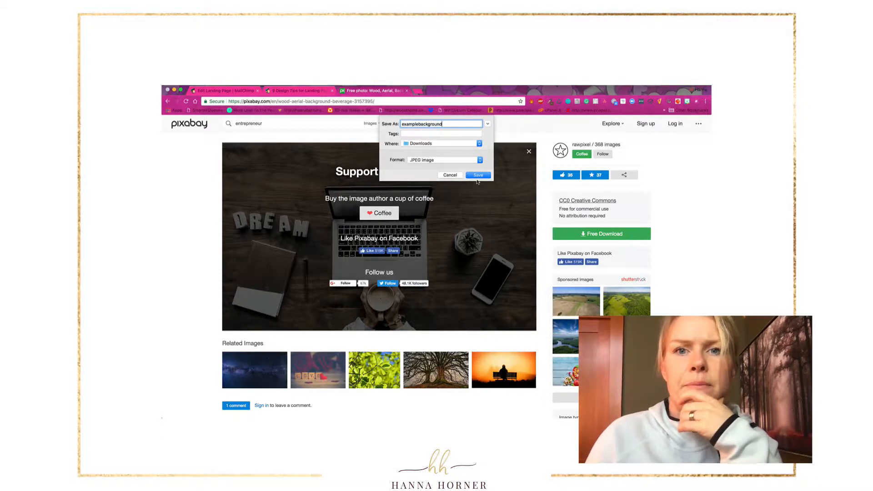
pyautogui.click(478, 175)
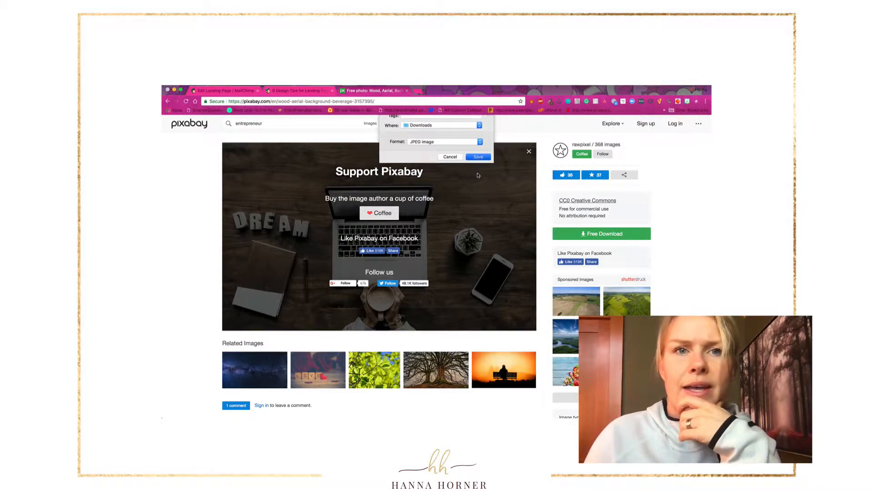
# - Return to the landing page editor and upload examplebackground.jpg from Downloads as the page's background image
pyautogui.click(301, 91)
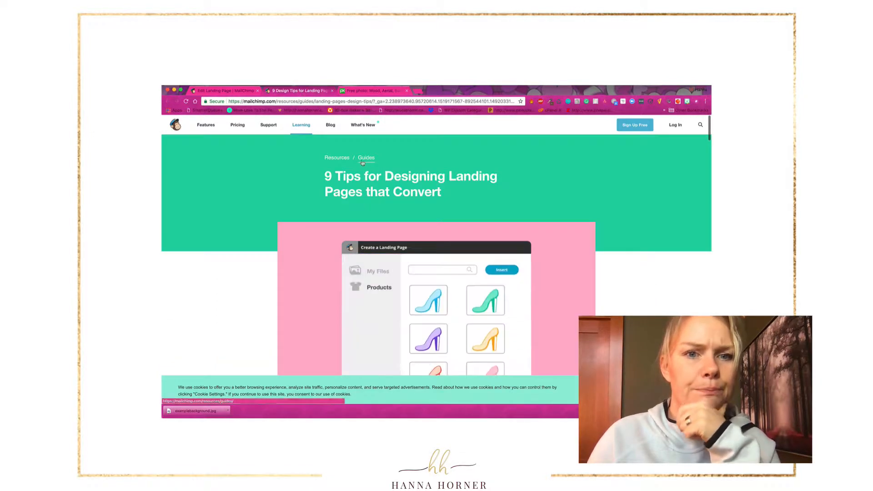
pyautogui.click(229, 93)
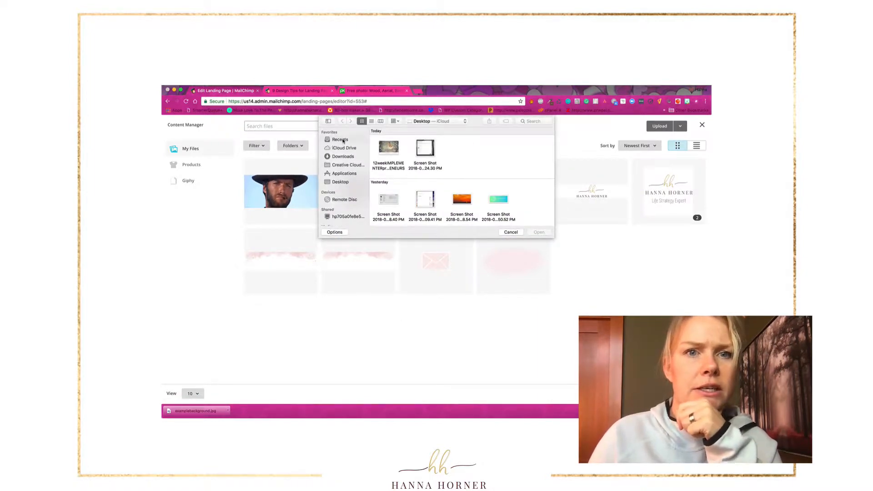
pyautogui.click(340, 139)
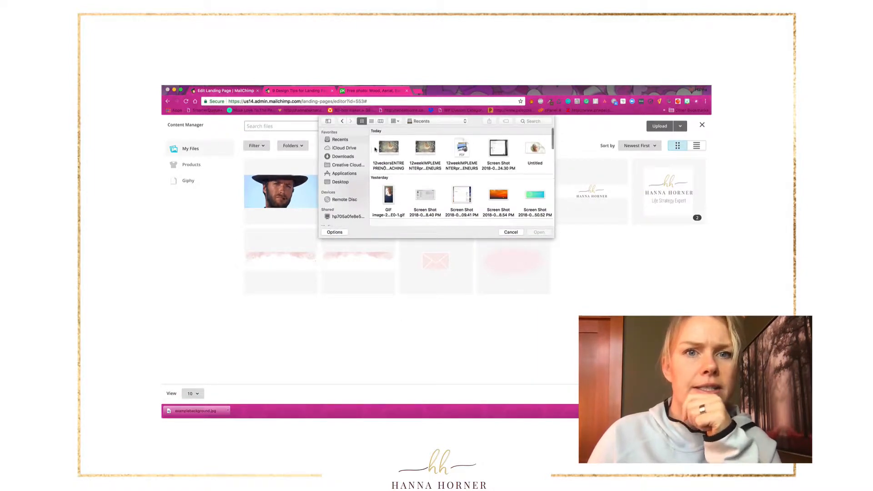
pyautogui.click(343, 156)
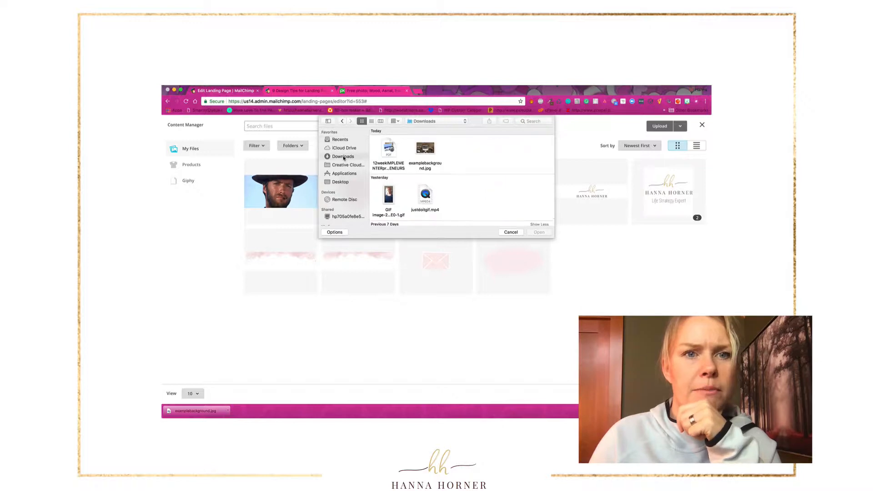
pyautogui.click(427, 155)
pyautogui.click(539, 232)
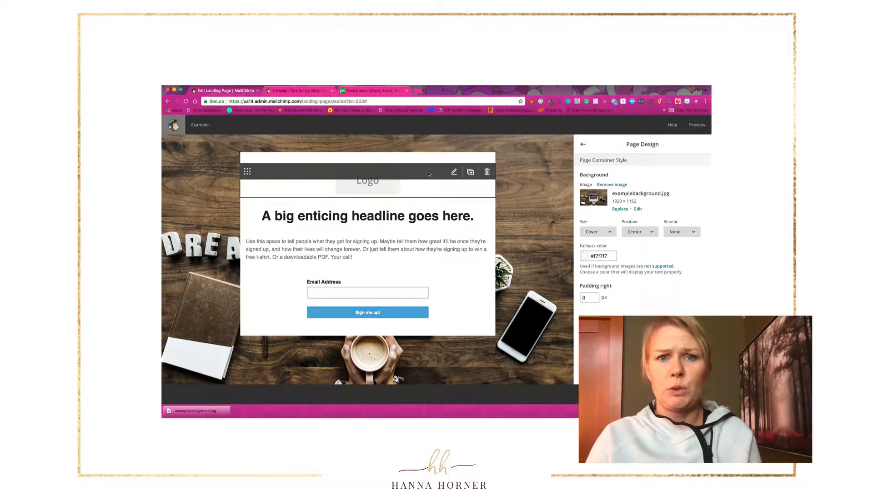
# - Open the landing page's logo image block for editing, and start a new Logo design on canva.com in another browser tab
pyautogui.click(454, 173)
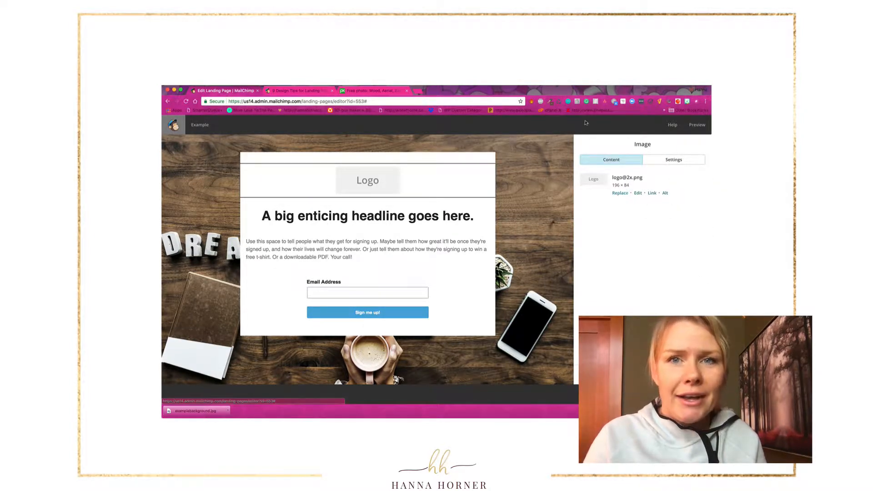
pyautogui.click(419, 91)
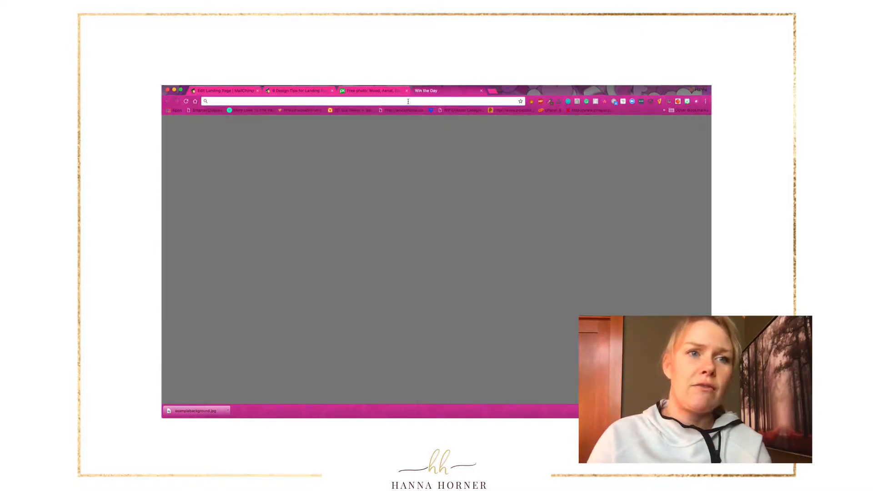
pyautogui.write('canva.com')
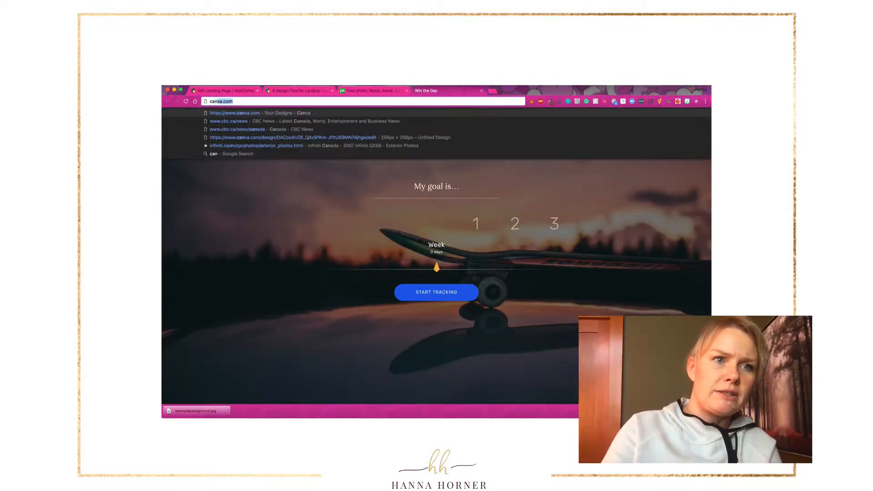
pyautogui.press('Return')
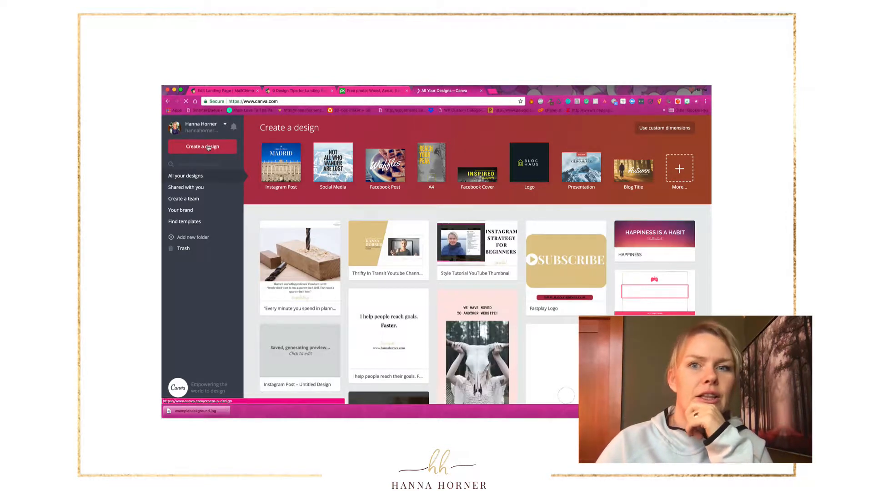
pyautogui.click(533, 165)
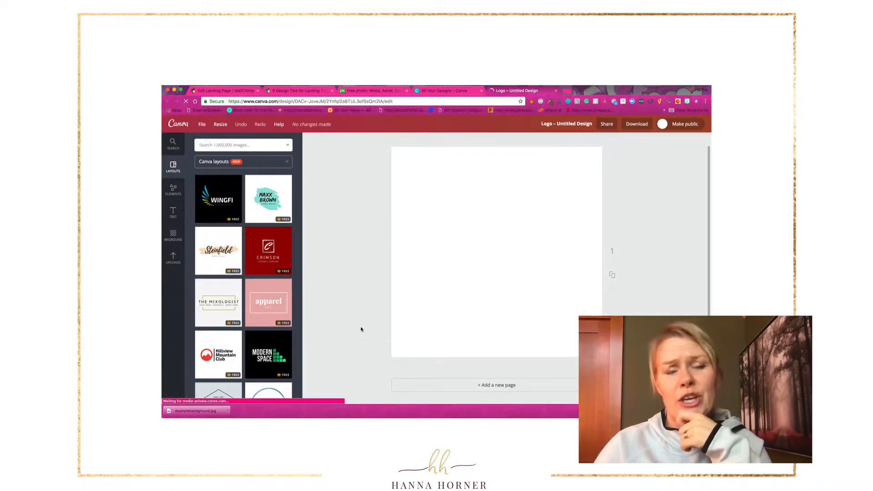
# - Apply the free layout with the teal brush stroke to the blank logo design and open its name text for editing
pyautogui.click(268, 199)
pyautogui.click(494, 257)
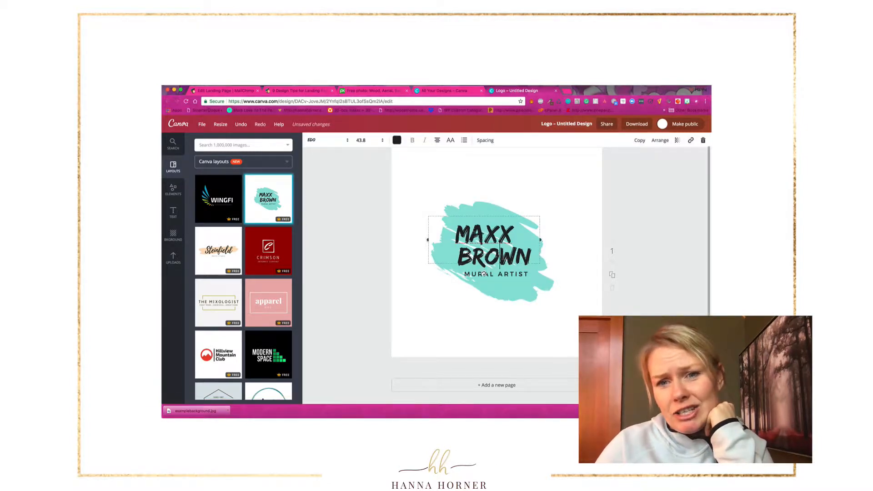
# - Replace the name text on the brush stroke logo with EXAMPLE and set its font to Saturday Script
pyautogui.tripleClick(494, 258)
pyautogui.click(531, 258)
pyautogui.moveTo(531, 258); pyautogui.dragTo(456, 233)
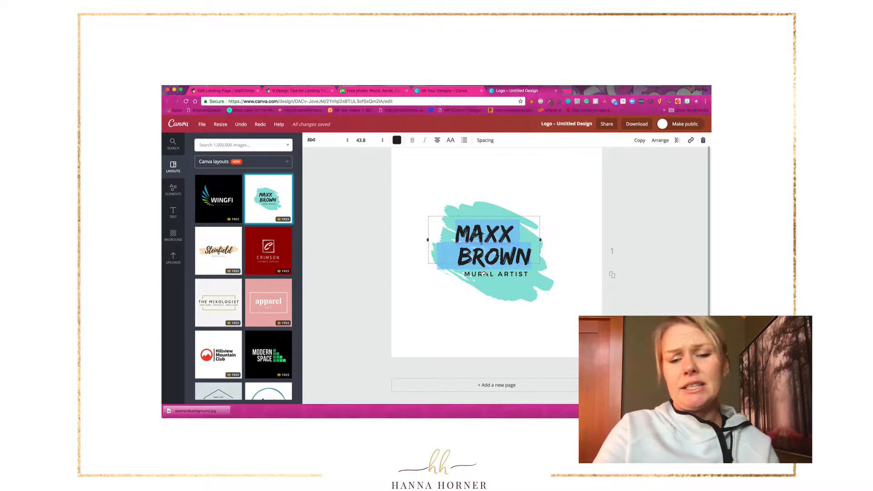
pyautogui.write('EXAMPLE')
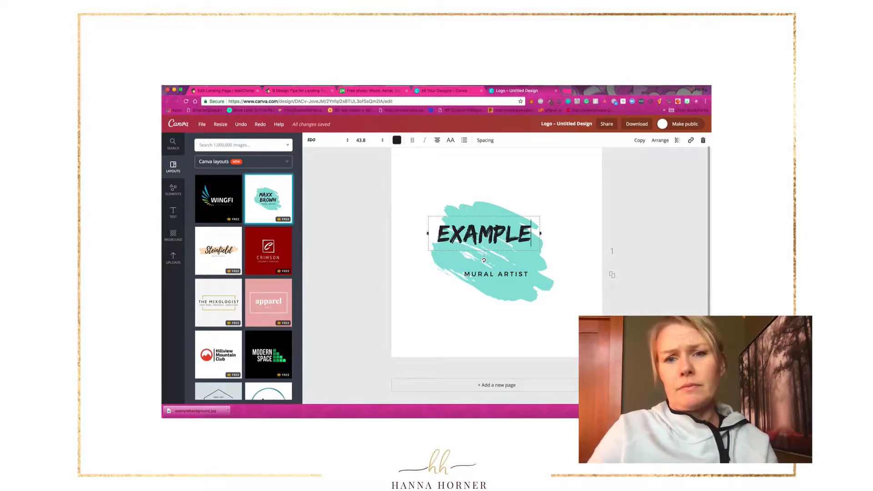
pyautogui.moveTo(531, 232); pyautogui.dragTo(428, 229)
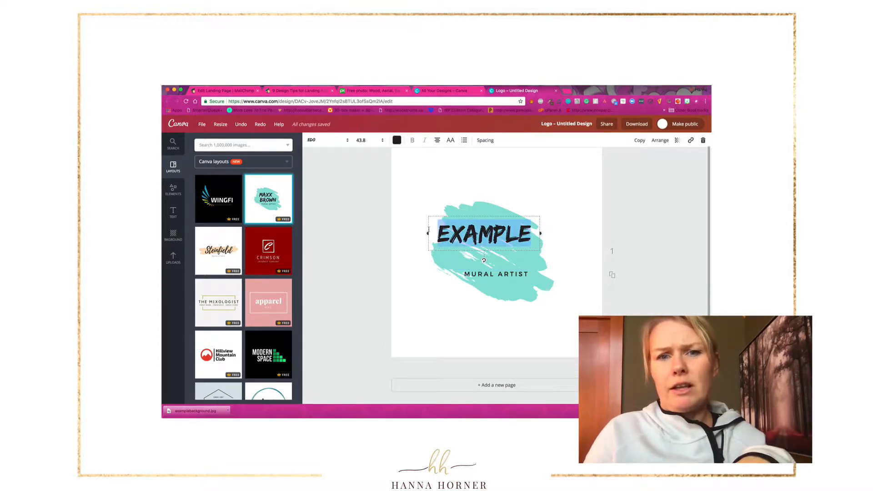
pyautogui.click(348, 141)
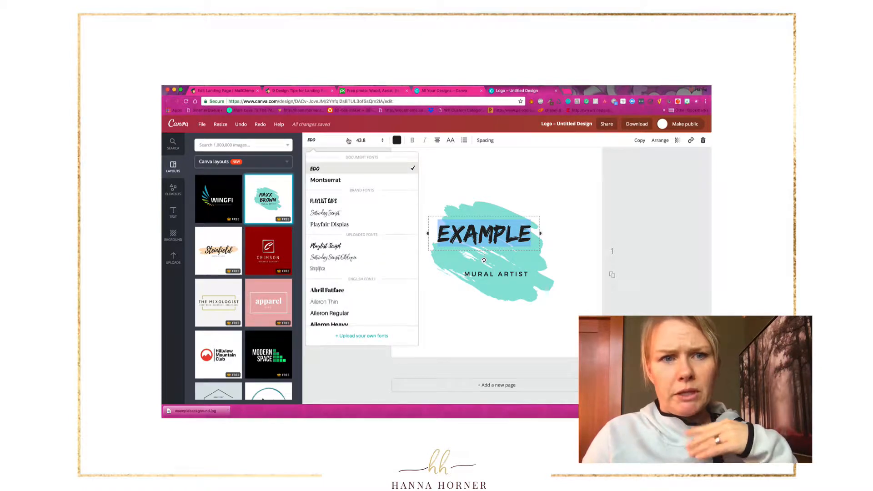
pyautogui.click(329, 214)
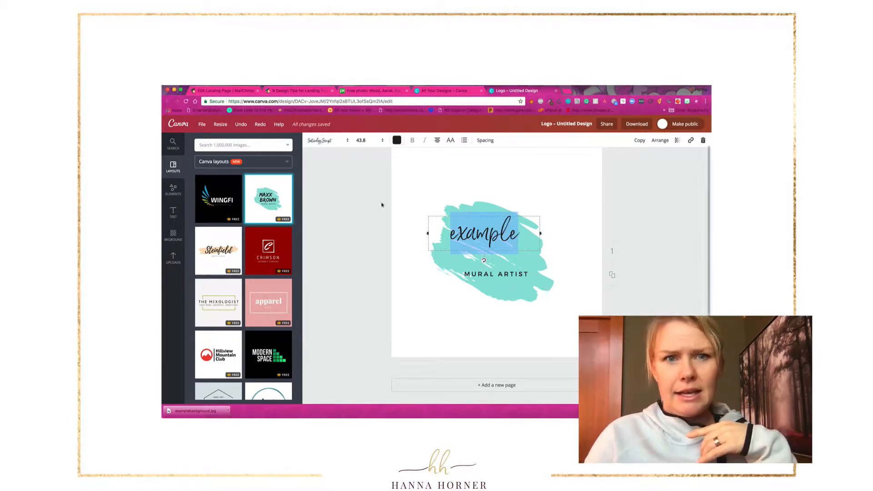
# - Replace the MURAL ARTIST tagline beneath the name with 12 WEEK PROGRAM
pyautogui.click(488, 274)
pyautogui.doubleClick(490, 275)
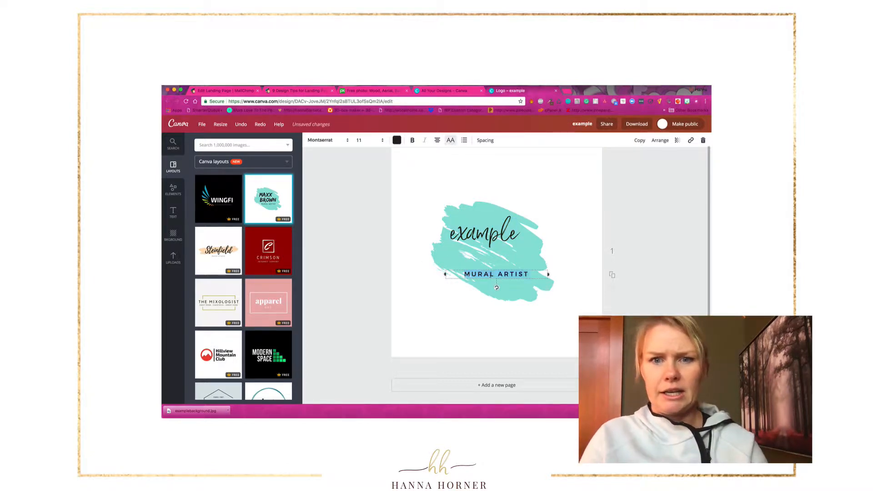
pyautogui.write('12')
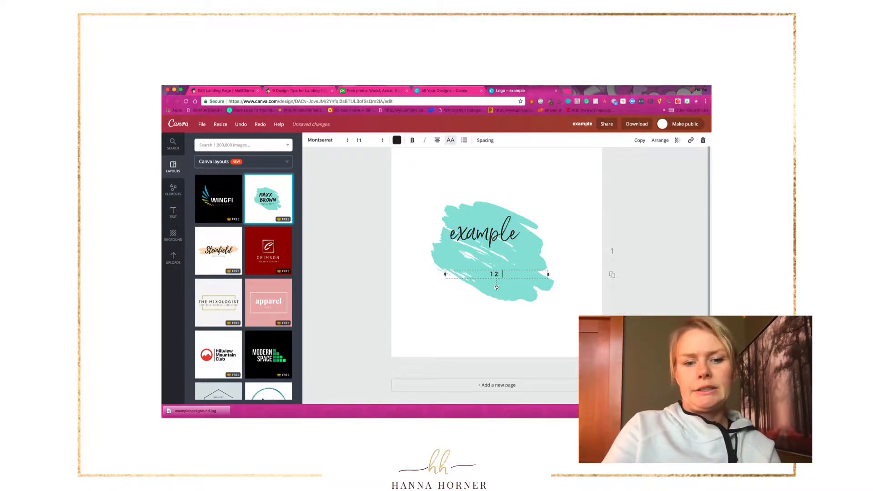
pyautogui.write(' WEEK')
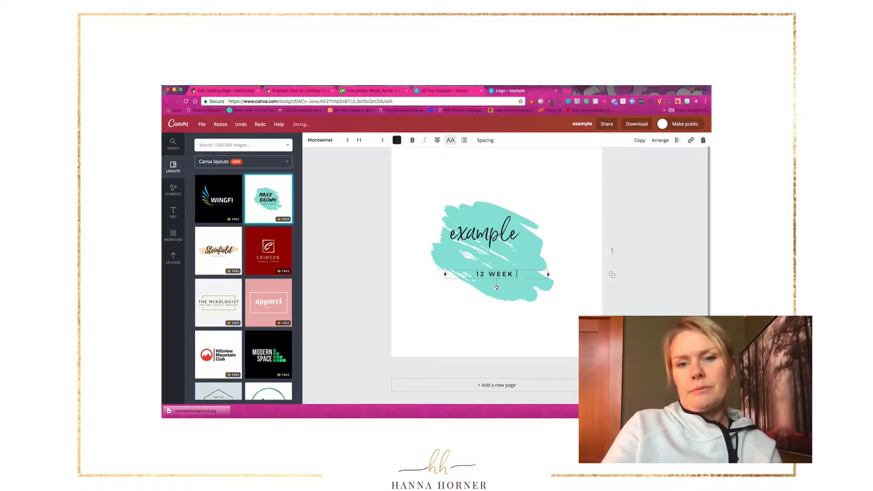
pyautogui.write(' PROGRAM')
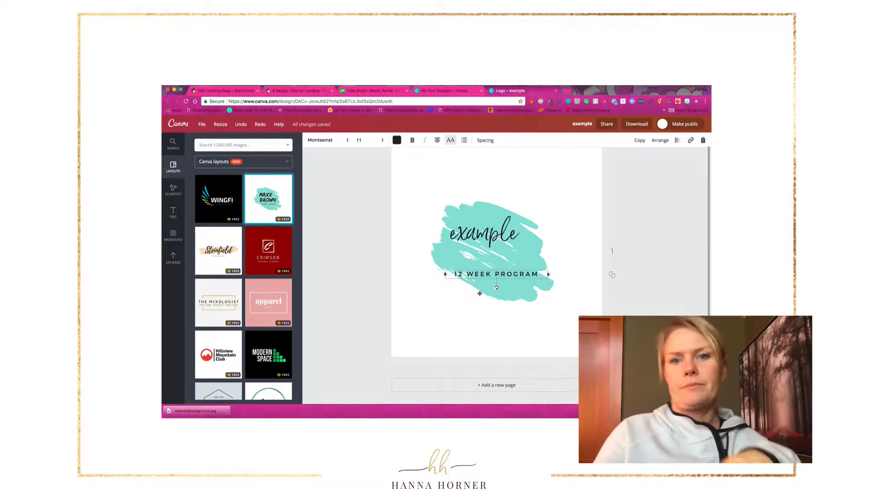
pyautogui.click(462, 312)
# - Recolor the teal brush stroke with the gold swatch from the saved brand palette
pyautogui.click(525, 229)
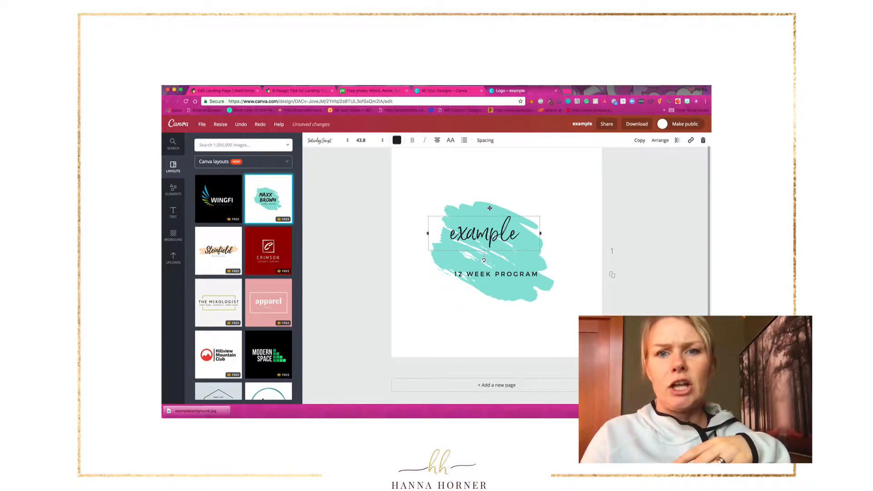
pyautogui.click(479, 211)
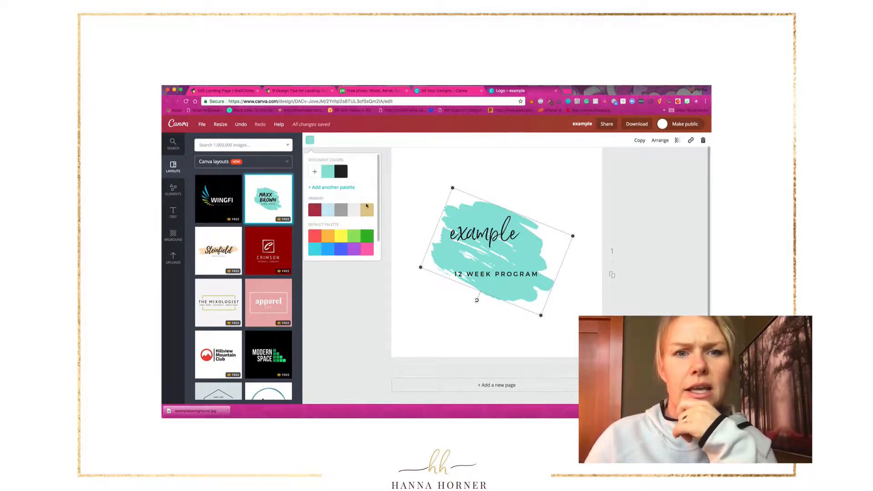
pyautogui.click(367, 209)
pyautogui.click(371, 309)
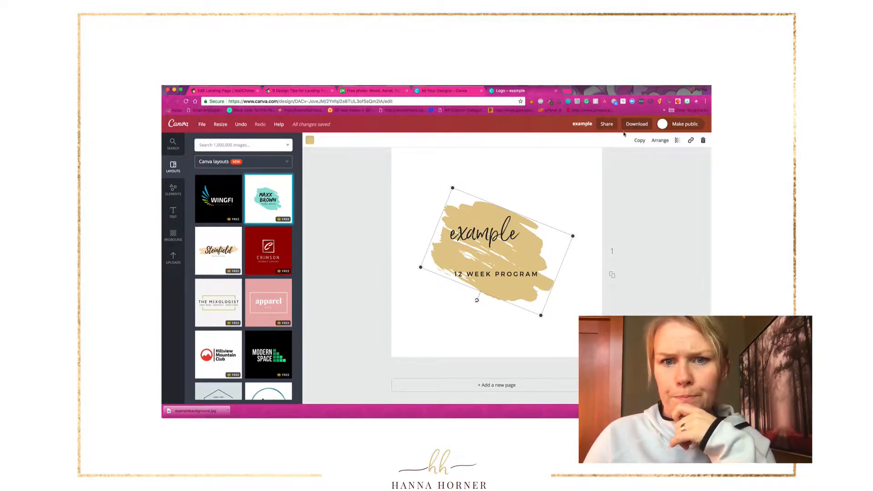
# - Set the example name text to size 64 and bring the name and tagline closer together on the brush stroke
pyautogui.click(499, 235)
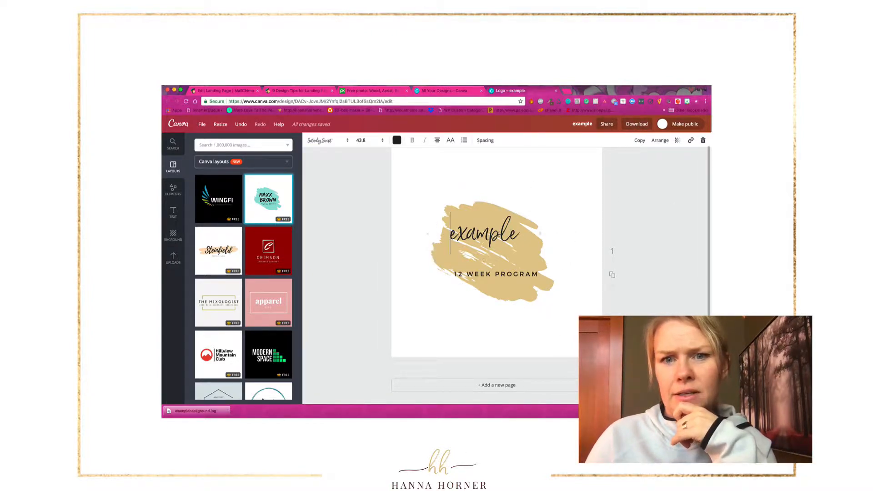
pyautogui.click(383, 140)
pyautogui.click(367, 273)
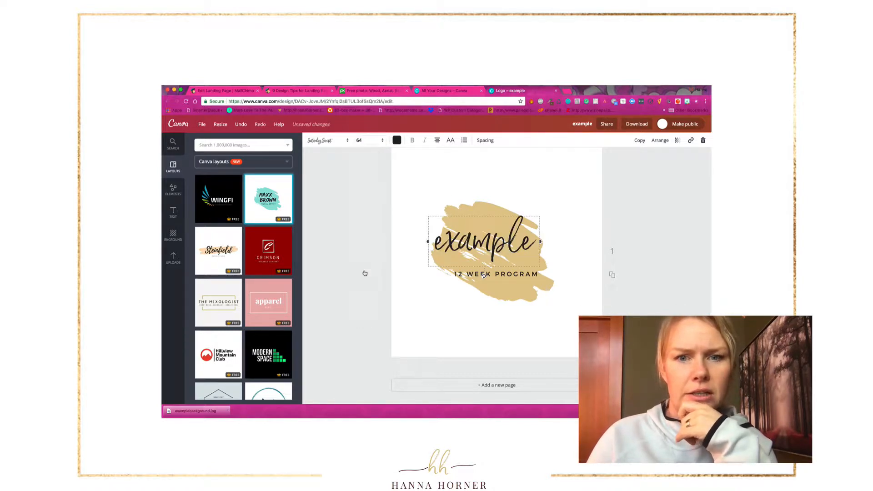
pyautogui.click(363, 273)
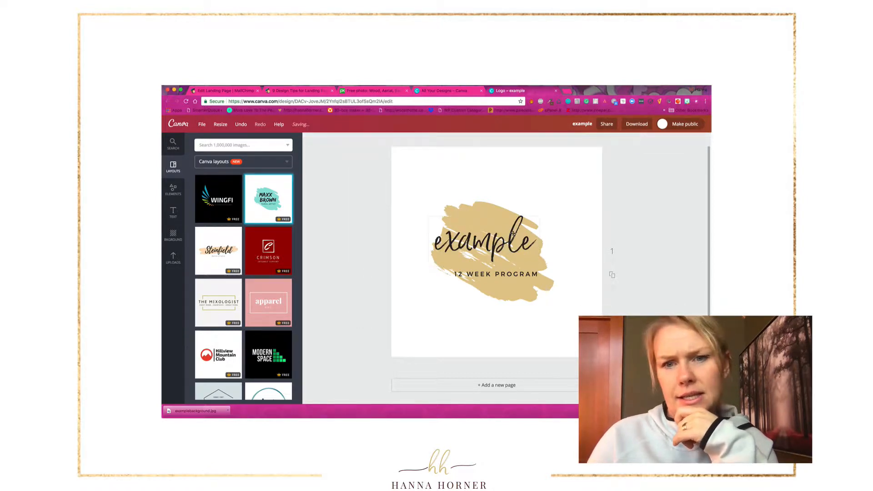
pyautogui.moveTo(509, 244)
pyautogui.mouseDown()
pyautogui.moveTo(511, 255)
pyautogui.moveTo(520, 245)
pyautogui.moveTo(514, 270)
pyautogui.moveTo(512, 253)
pyautogui.mouseUp()
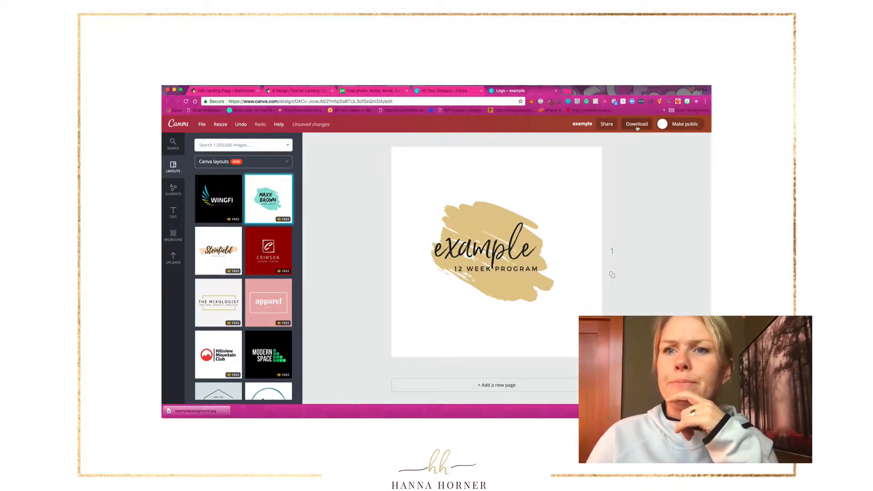
# - Download the logo as a PNG with a transparent background and save it as examplelogo in Downloads
pyautogui.click(636, 124)
pyautogui.click(622, 160)
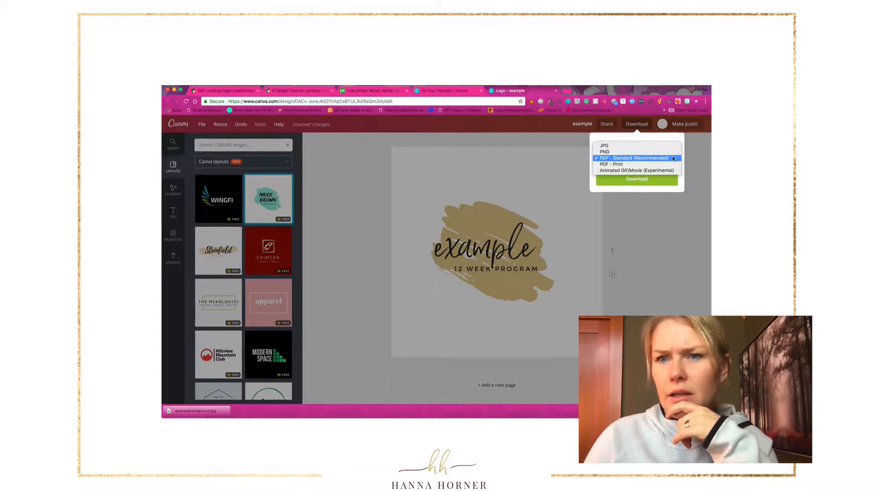
pyautogui.click(656, 153)
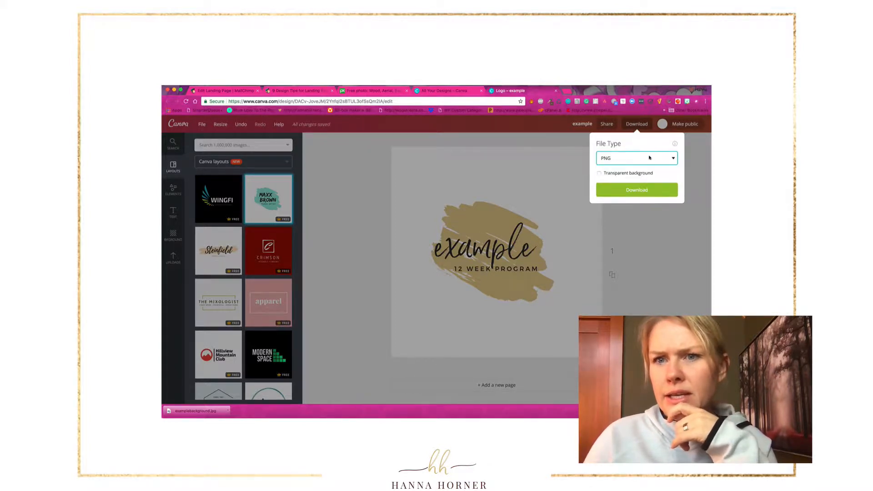
pyautogui.click(598, 173)
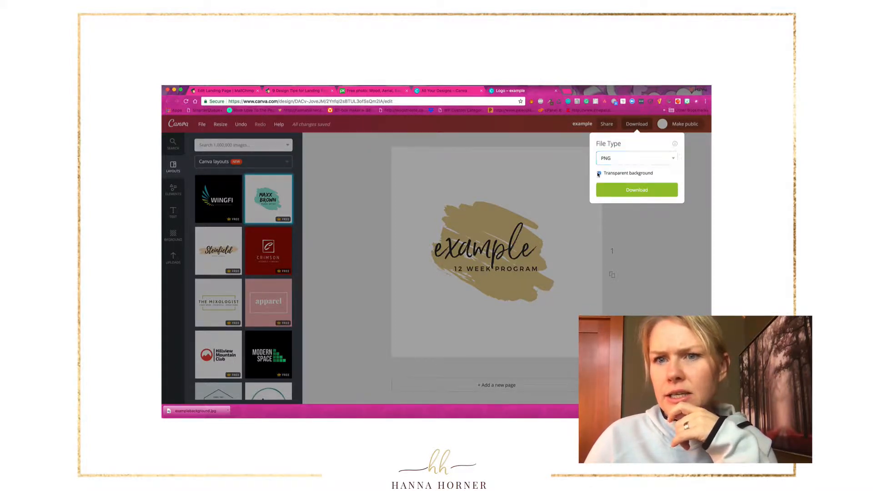
pyautogui.click(620, 196)
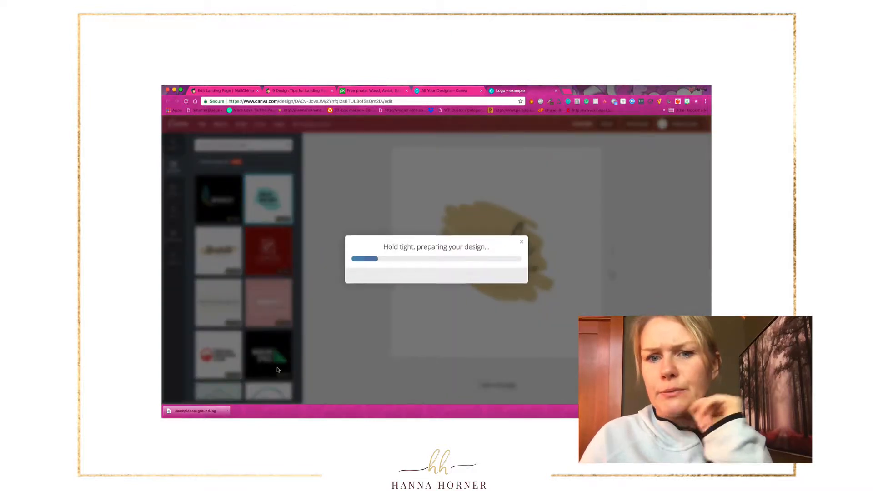
pyautogui.moveTo(237, 421)
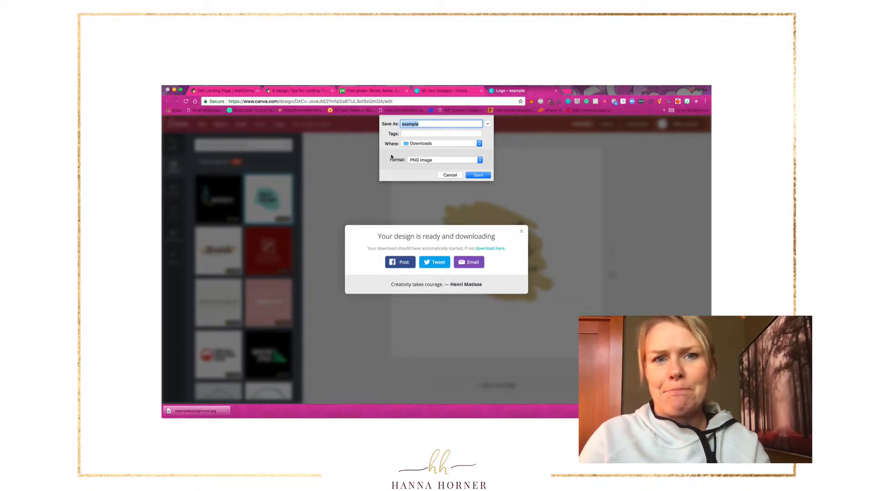
pyautogui.click(421, 123)
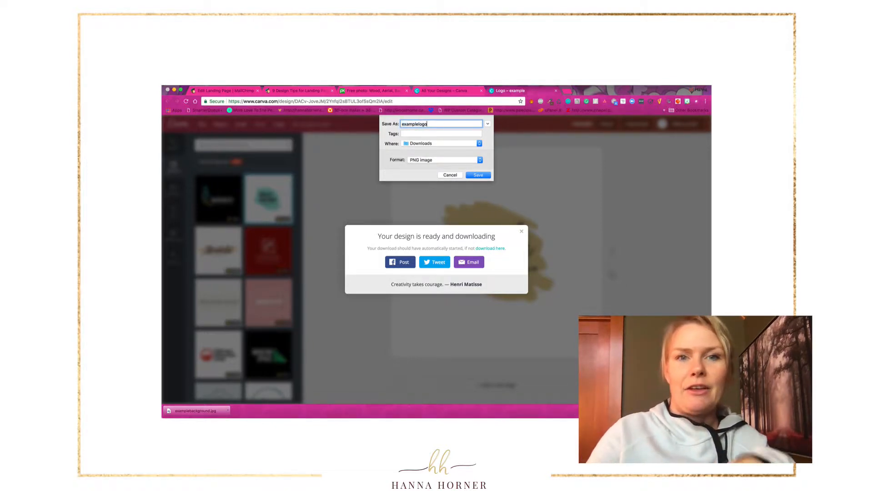
pyautogui.click(479, 175)
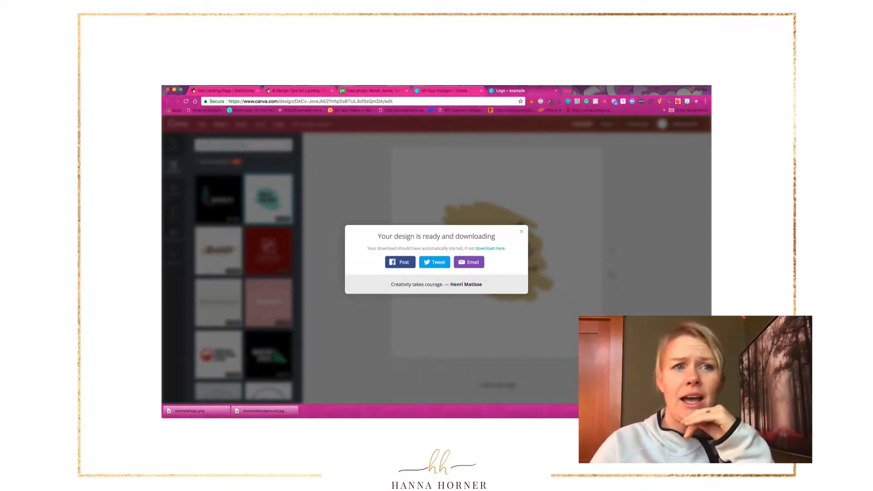
# - Return to the MailChimp landing page editor and replace the placeholder logo with examplelogo.png uploaded from Downloads
pyautogui.click(216, 93)
pyautogui.moveTo(374, 187)
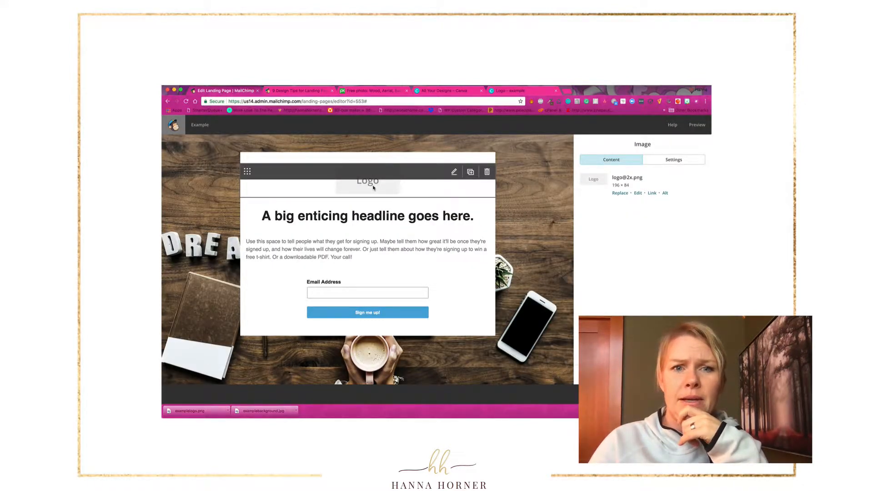
pyautogui.click(620, 193)
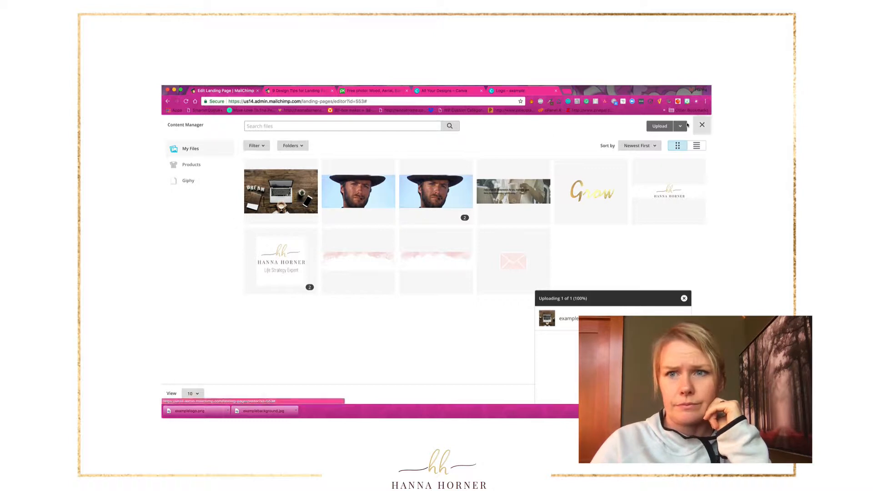
pyautogui.click(659, 126)
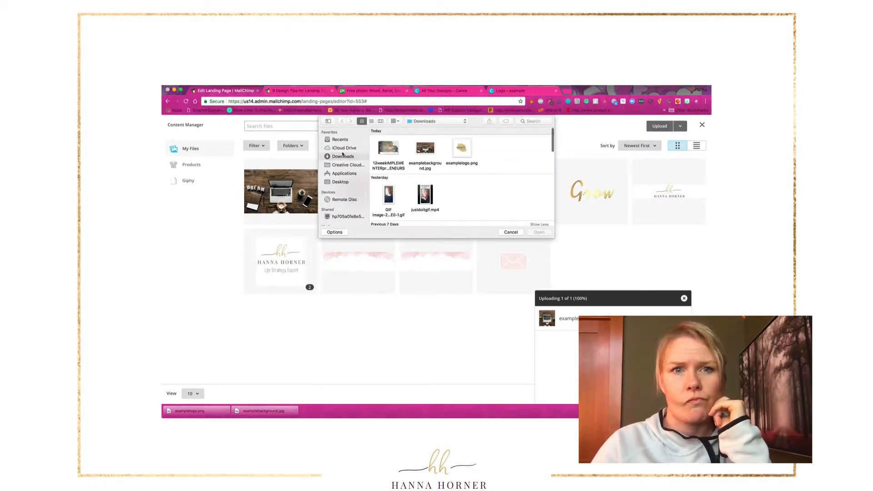
pyautogui.click(462, 149)
pyautogui.click(540, 231)
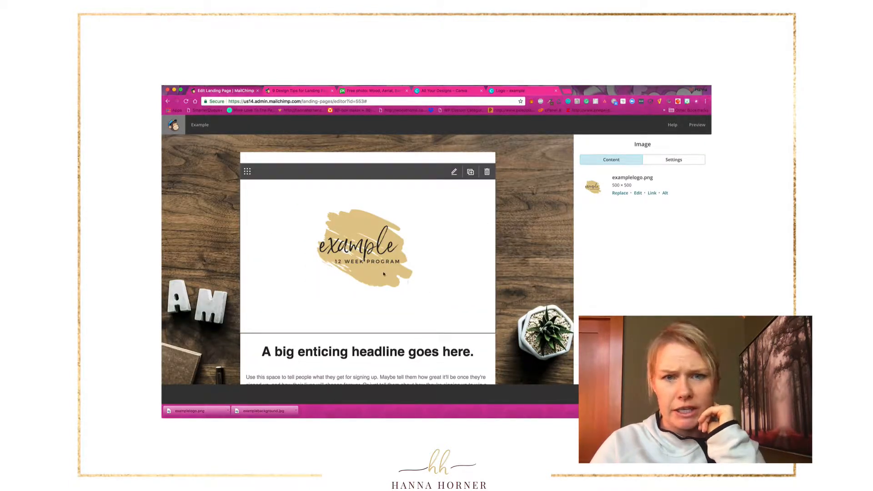
# - Resize the landing page's logo image to 50 × 50 in the photo editor and save it
pyautogui.click(636, 193)
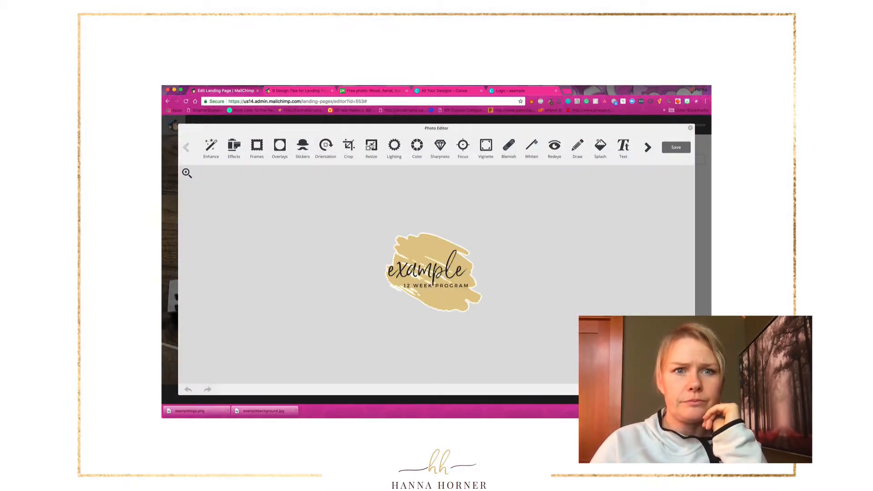
pyautogui.click(370, 146)
pyautogui.moveTo(411, 151); pyautogui.dragTo(396, 146)
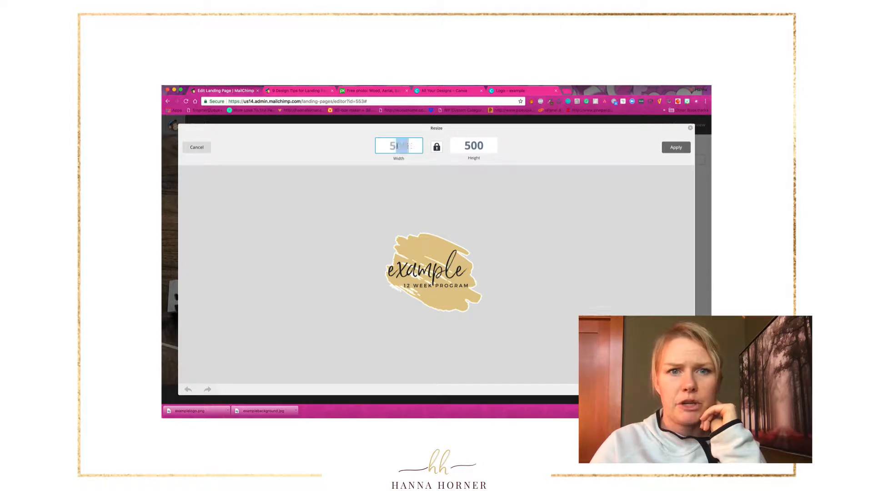
pyautogui.write('0')
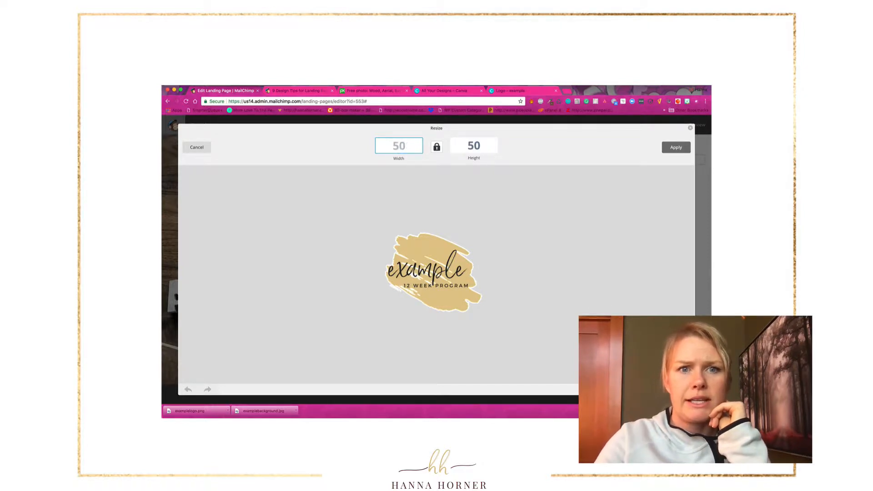
pyautogui.click(675, 148)
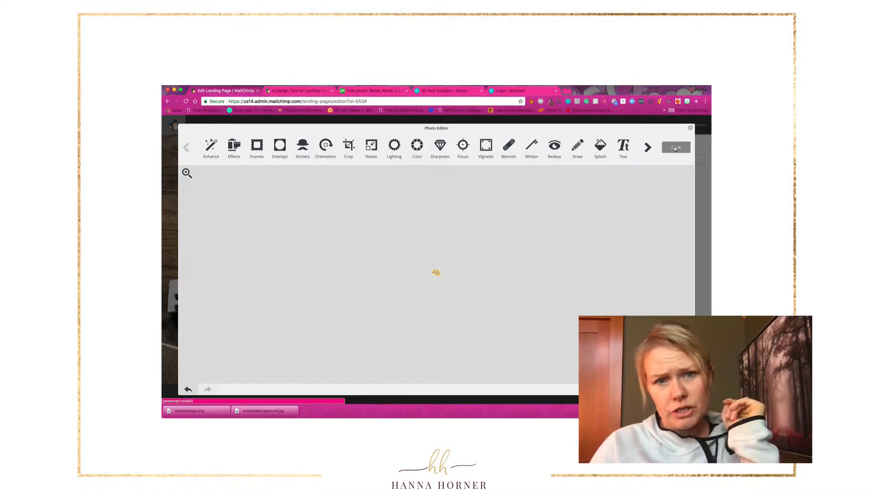
pyautogui.click(675, 147)
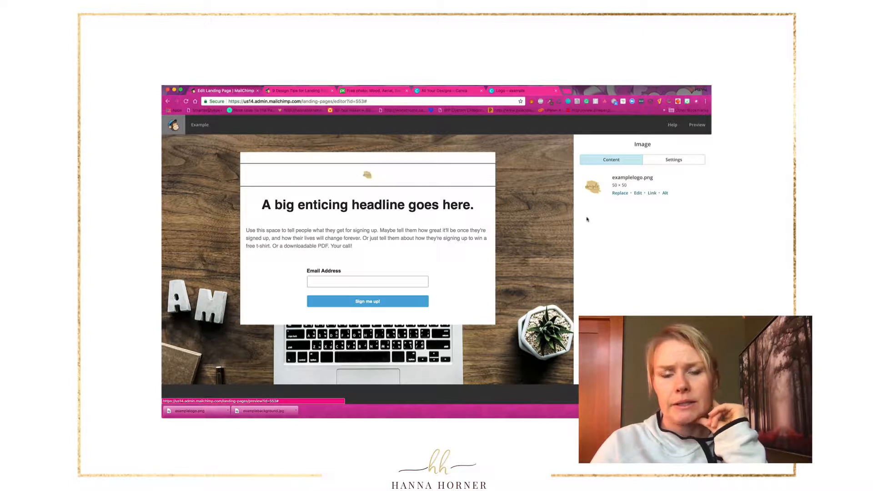
# - Try to enlarge the 50 × 50 logo image to 250 × 250 in the photo editor and discard the change
pyautogui.click(638, 192)
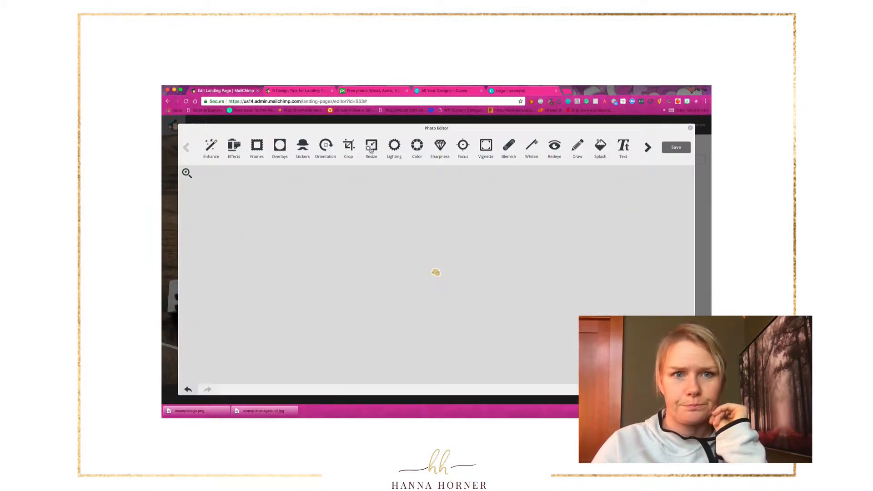
pyautogui.click(373, 153)
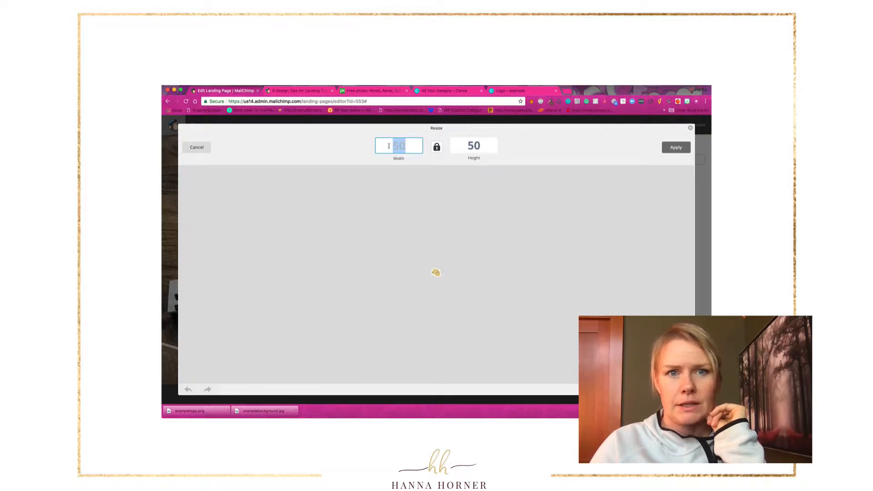
pyautogui.write('250')
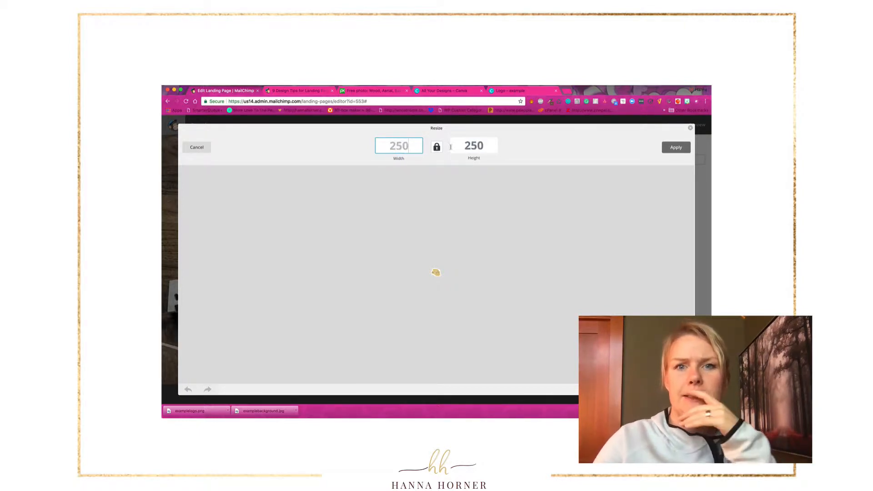
pyautogui.click(674, 148)
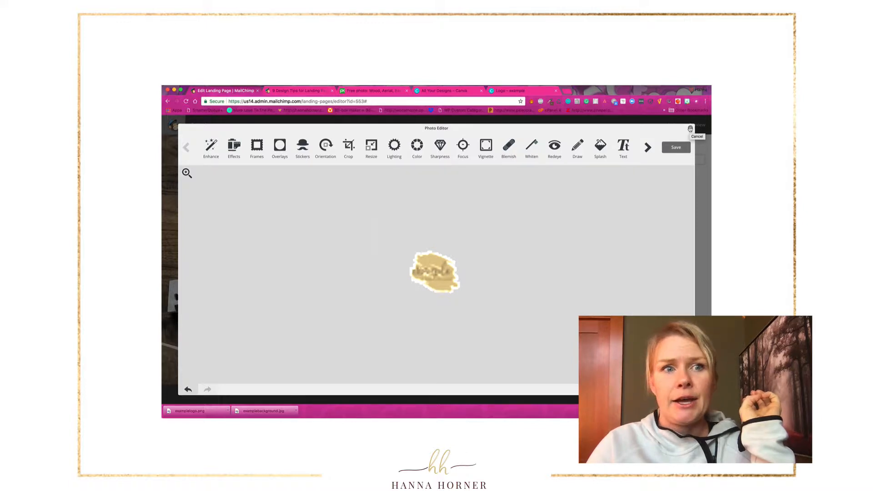
pyautogui.click(689, 129)
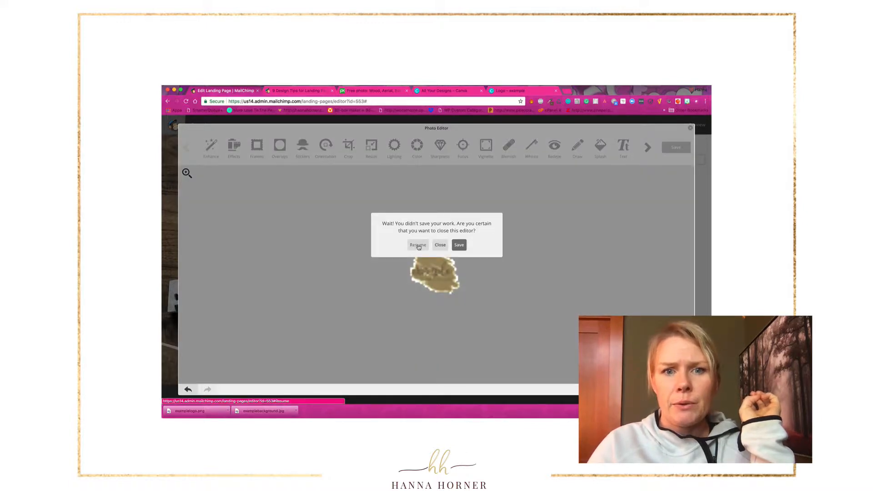
pyautogui.click(440, 245)
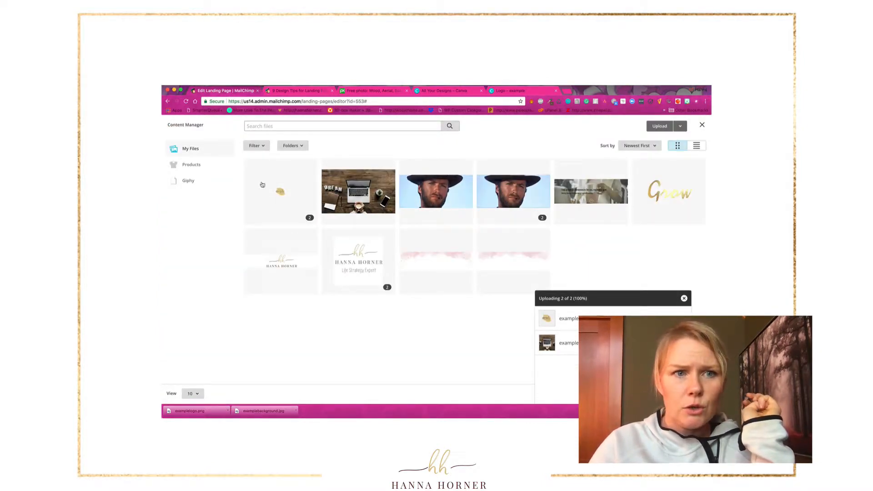
# - Replace the shrunken logo on the landing page by uploading the original examplelogo.png from Downloads again
pyautogui.click(659, 126)
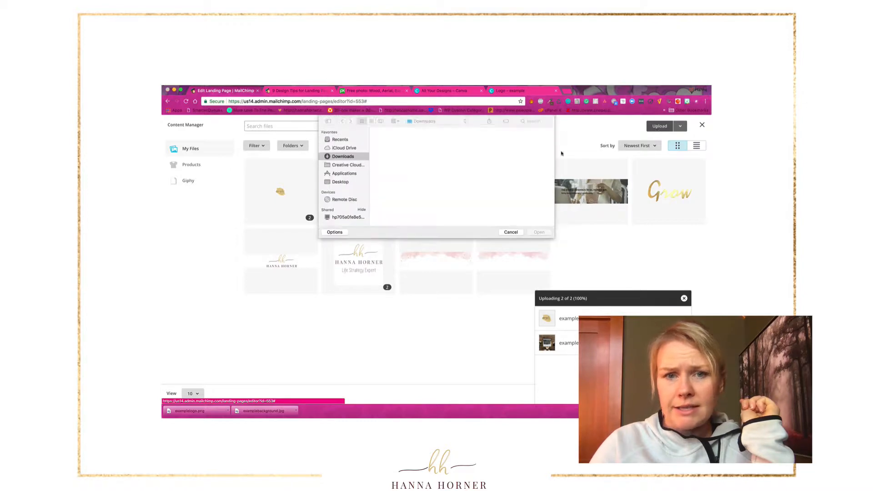
pyautogui.click(462, 148)
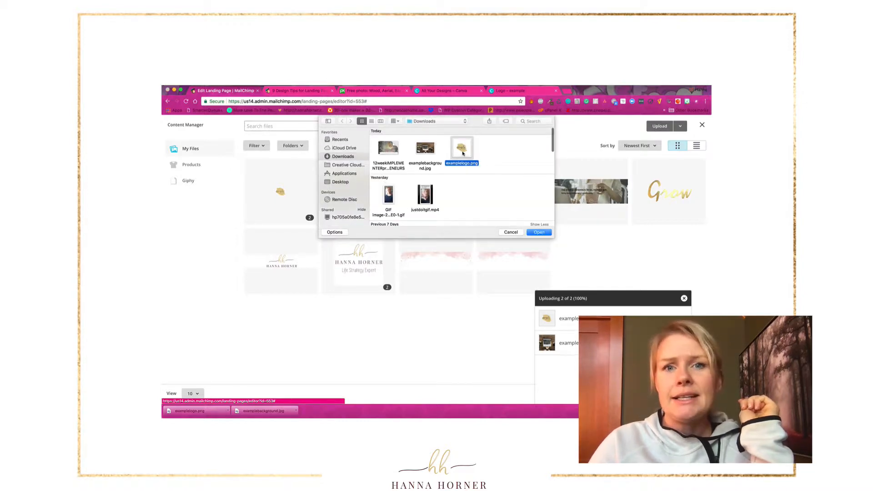
pyautogui.click(539, 231)
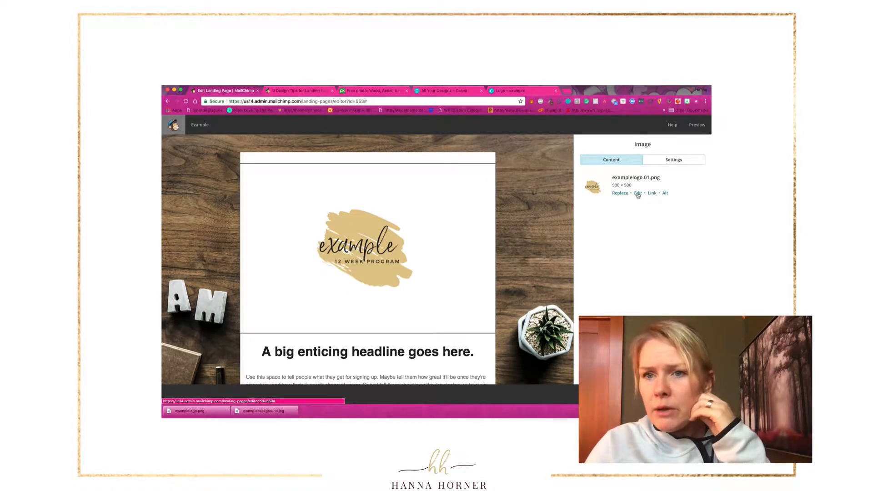
# - Resize the newly uploaded logo image to 250 × 250 in the photo editor and save it
pyautogui.click(638, 193)
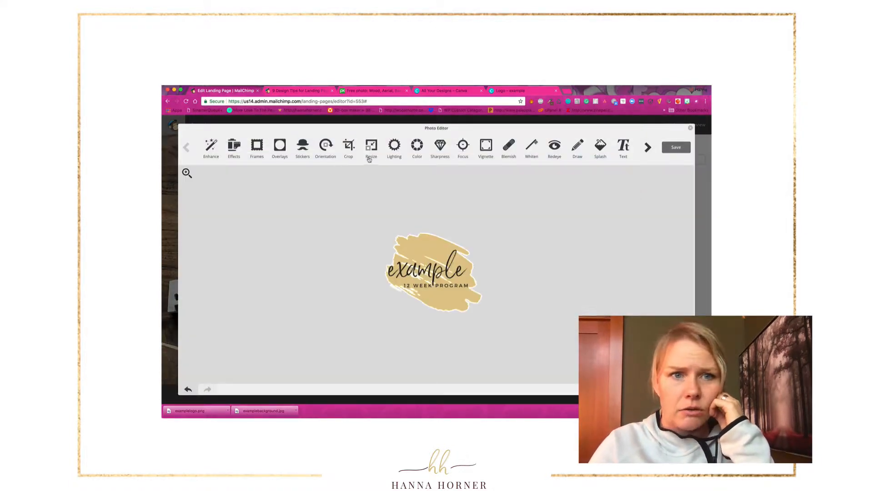
pyautogui.click(370, 156)
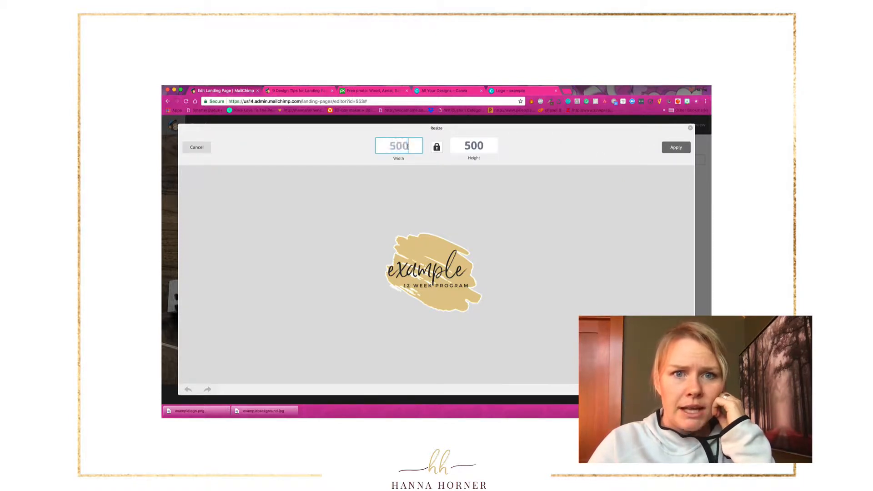
pyautogui.write('250')
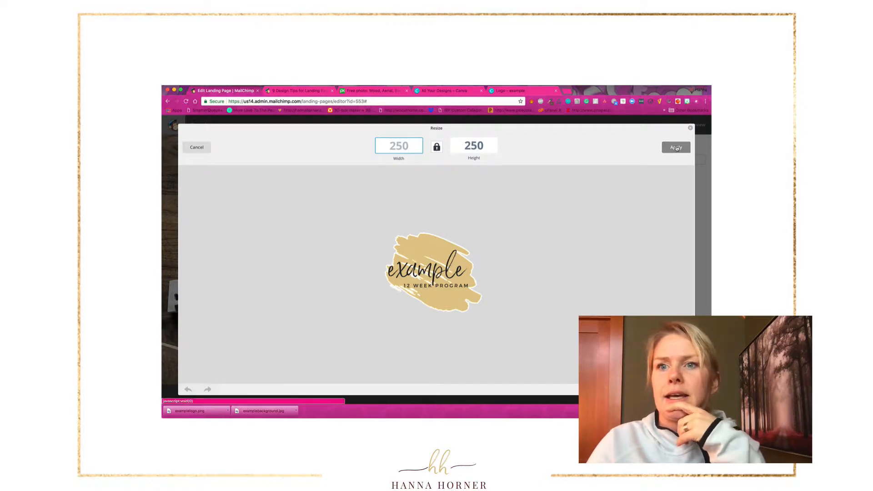
pyautogui.click(676, 147)
pyautogui.click(676, 147)
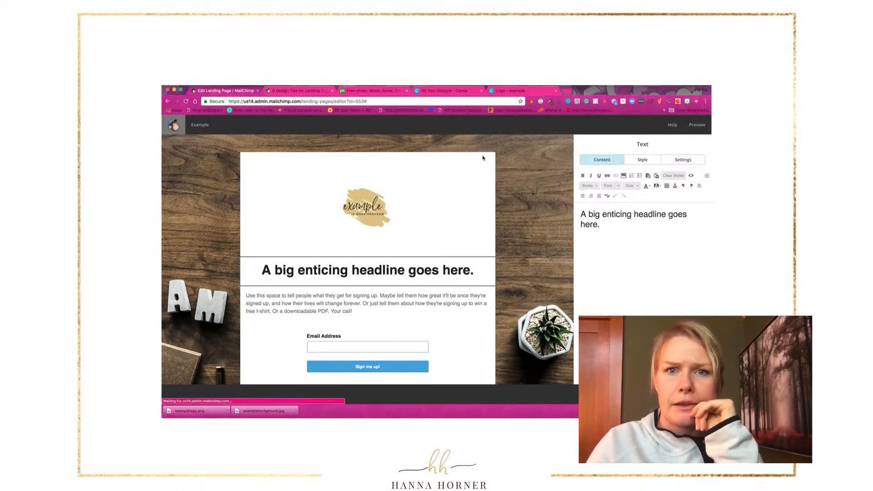
# - Examine the signup form's available fields and style options, and check the logo image block's content settings
pyautogui.click(485, 369)
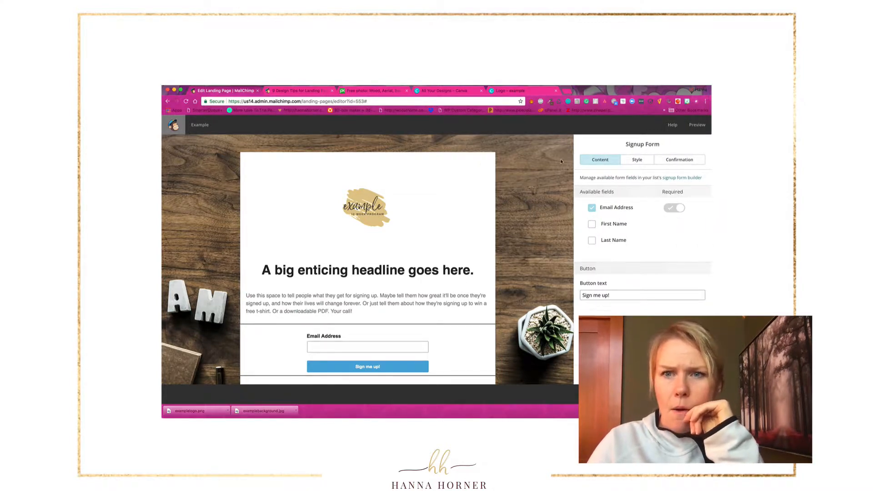
pyautogui.click(637, 159)
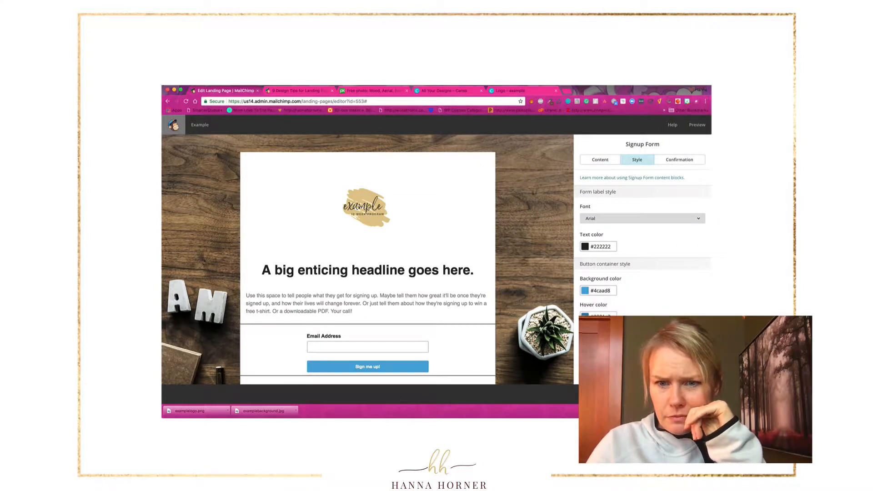
pyautogui.scroll(-3, 642, 245)
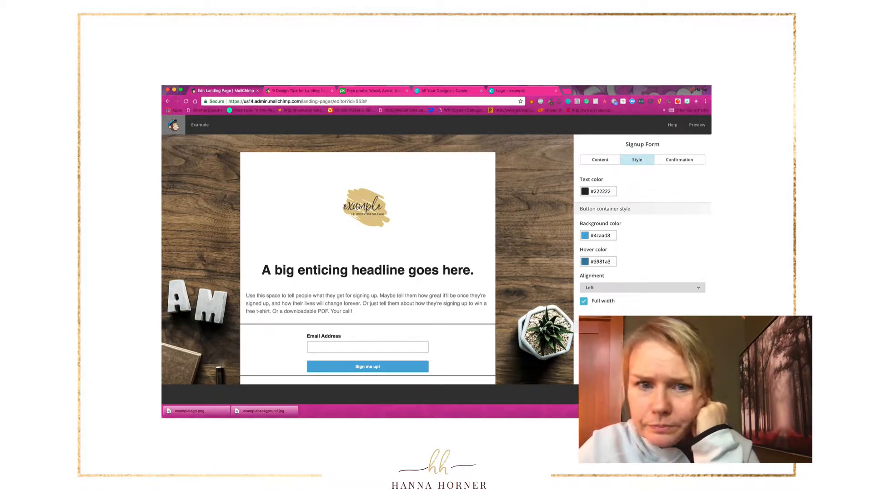
pyautogui.click(601, 162)
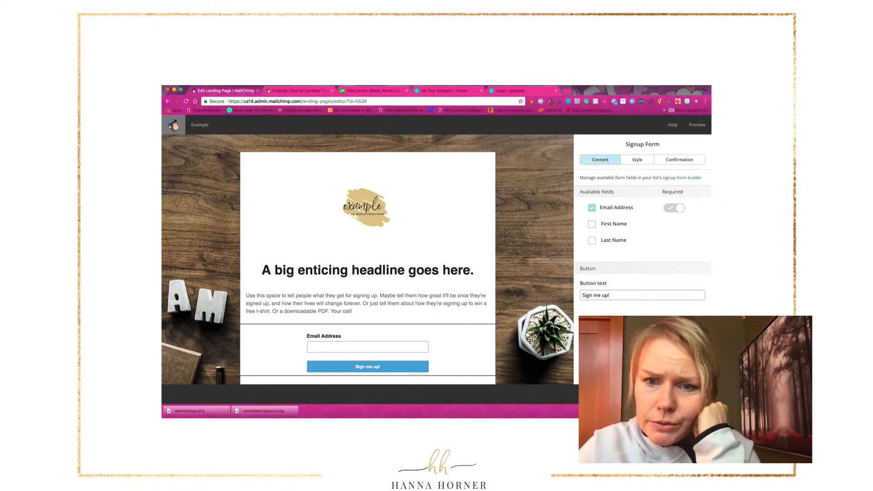
pyautogui.click(641, 160)
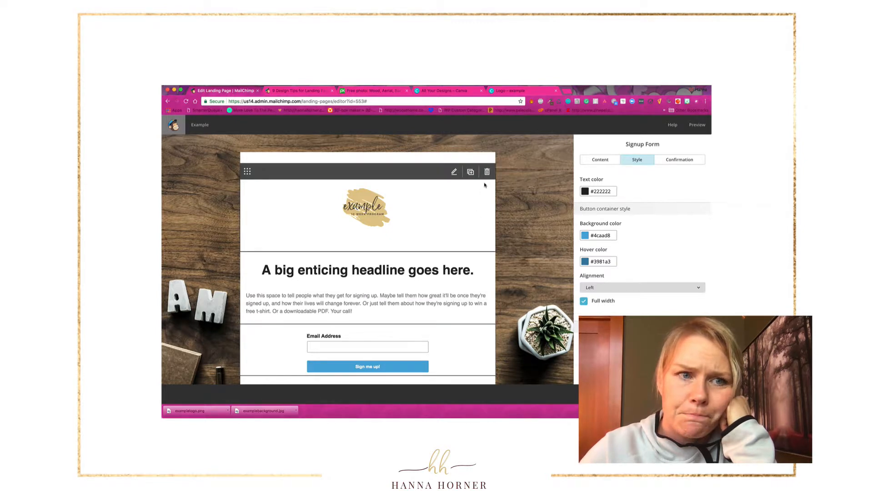
pyautogui.moveTo(245, 171); pyautogui.dragTo(263, 180)
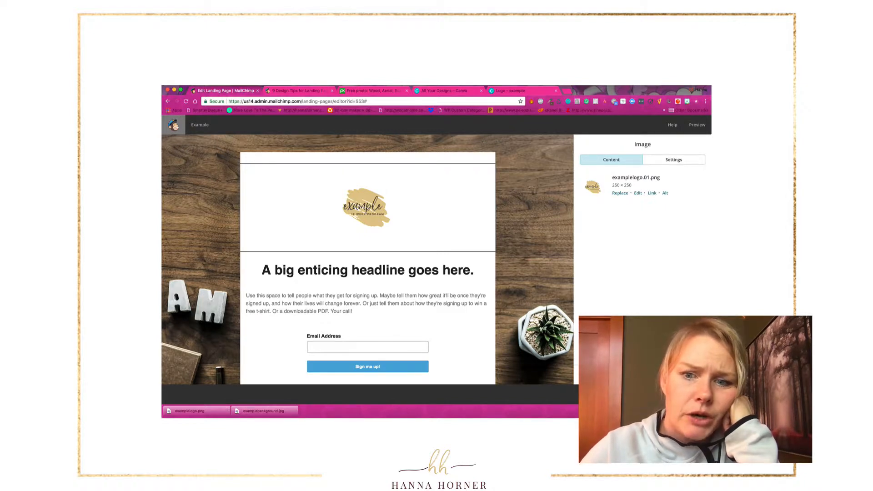
pyautogui.click(599, 375)
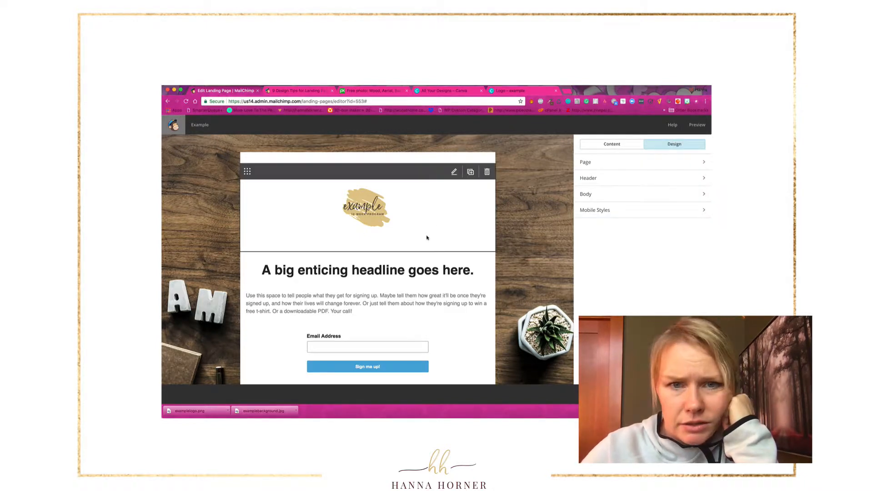
# - Replace the landing page's placeholder headline with "Get your busines up and running without a website" and close the text block editor
pyautogui.click(454, 265)
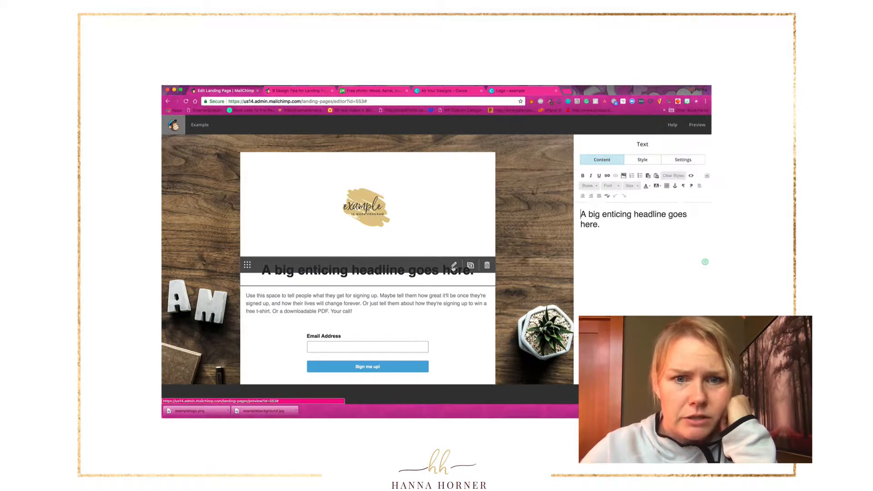
pyautogui.moveTo(601, 226); pyautogui.dragTo(575, 207)
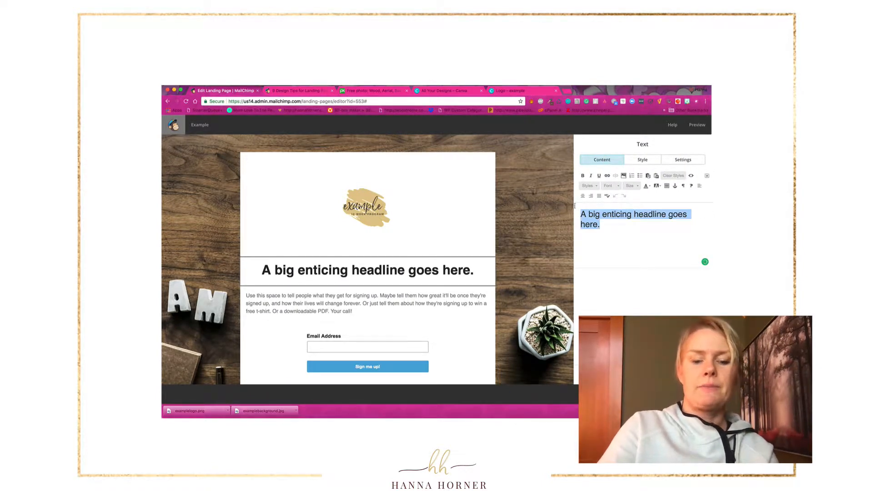
pyautogui.write('Get your u')
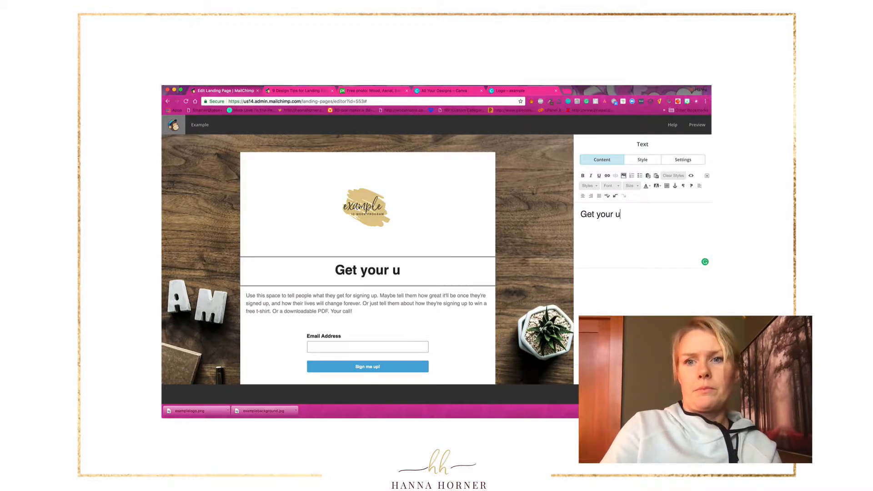
pyautogui.press('BackSpace')
pyautogui.write('busine')
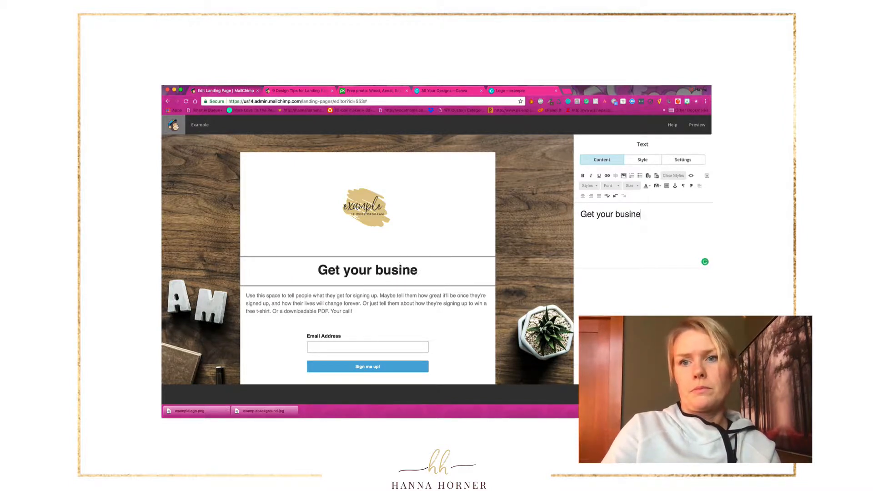
pyautogui.write('s up and')
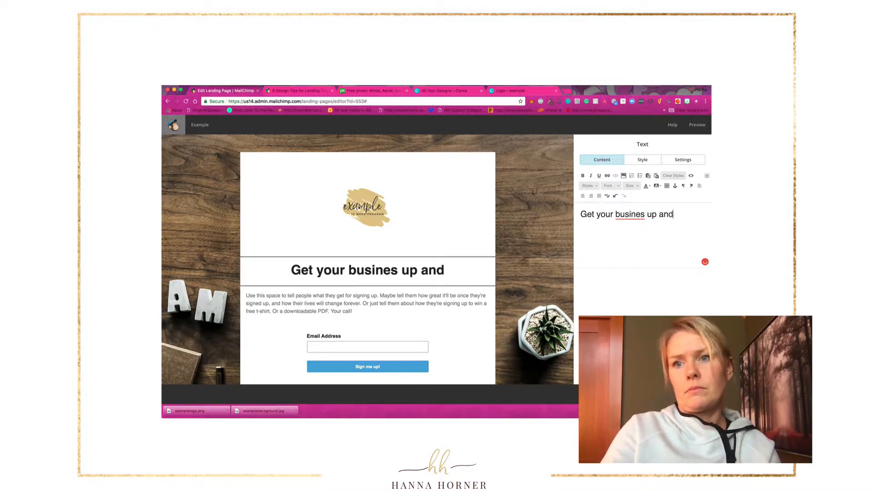
pyautogui.write(' running wi')
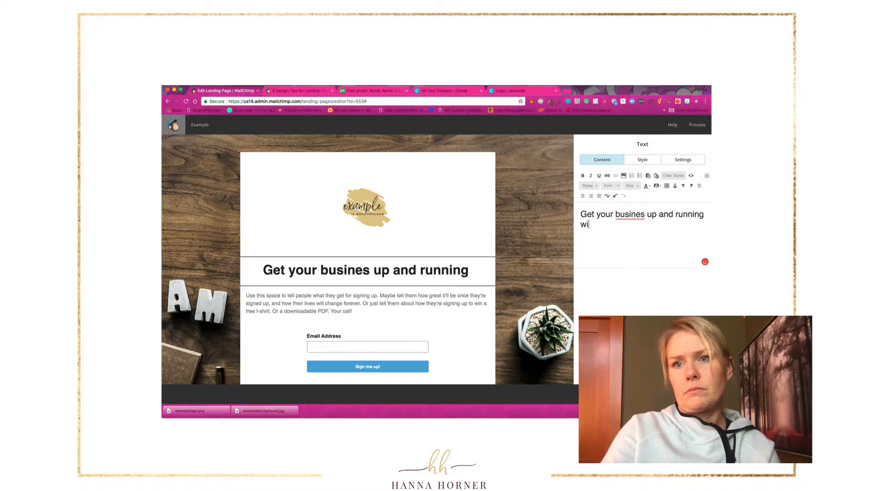
pyautogui.write('th')
pyautogui.press('BackSpace')
pyautogui.write('thoug')
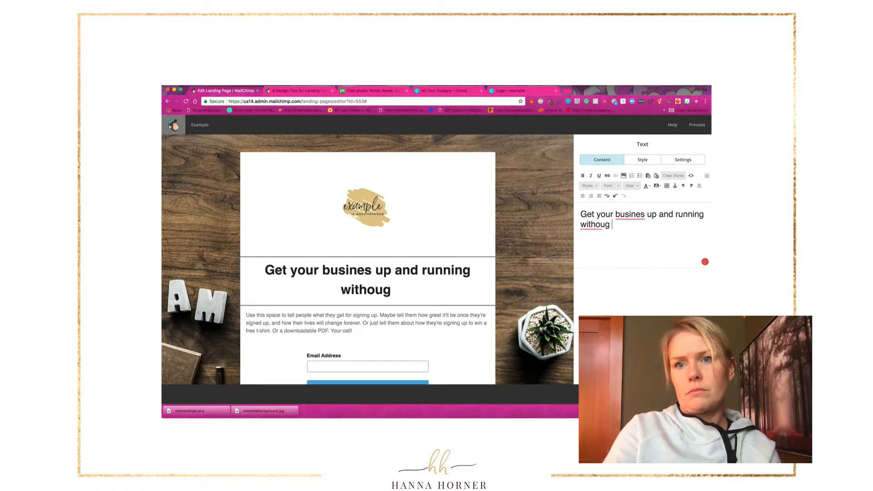
pyautogui.press('BackSpace')
pyautogui.press('BackSpace')
pyautogui.write('t a we')
pyautogui.write('bsite')
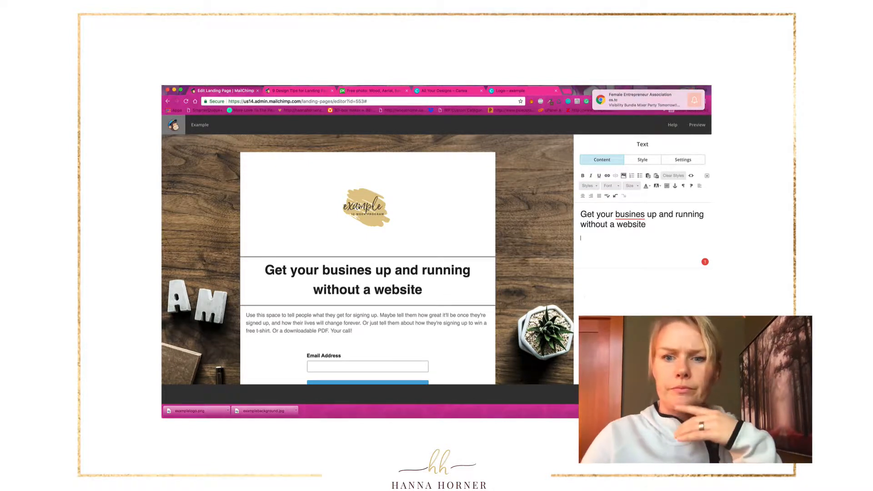
pyautogui.click(599, 373)
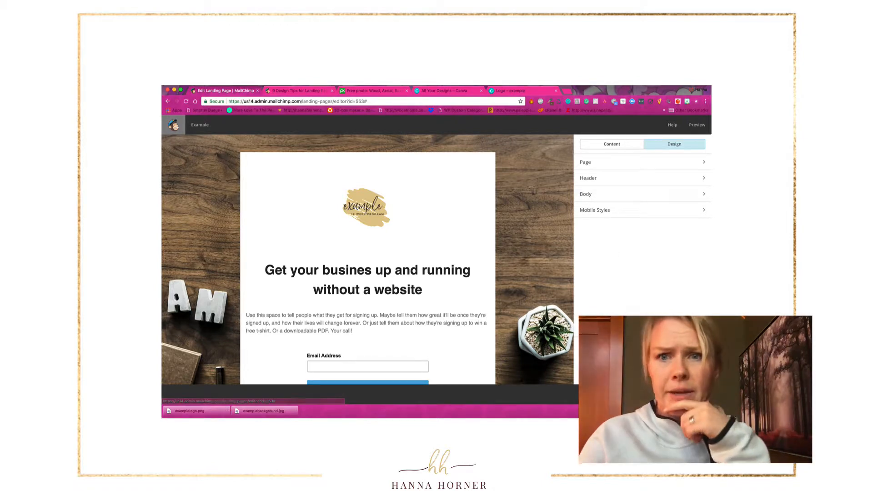
# - Review the landing page's overall page design settings and clear the background's fallback color
pyautogui.click(703, 163)
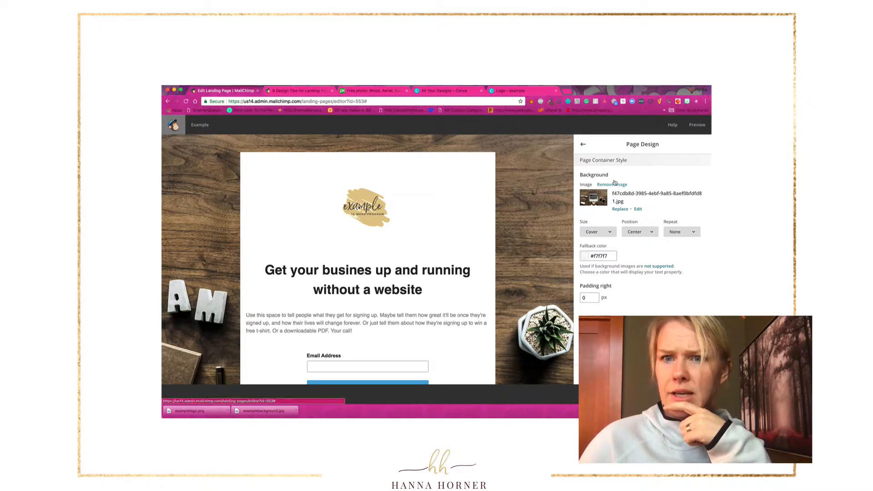
pyautogui.scroll(-10, 637, 311)
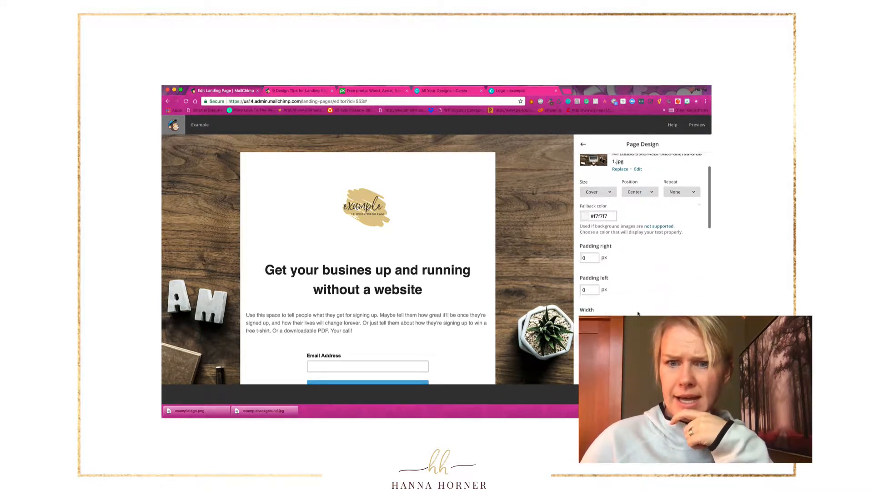
pyautogui.scroll(-10, 637, 312)
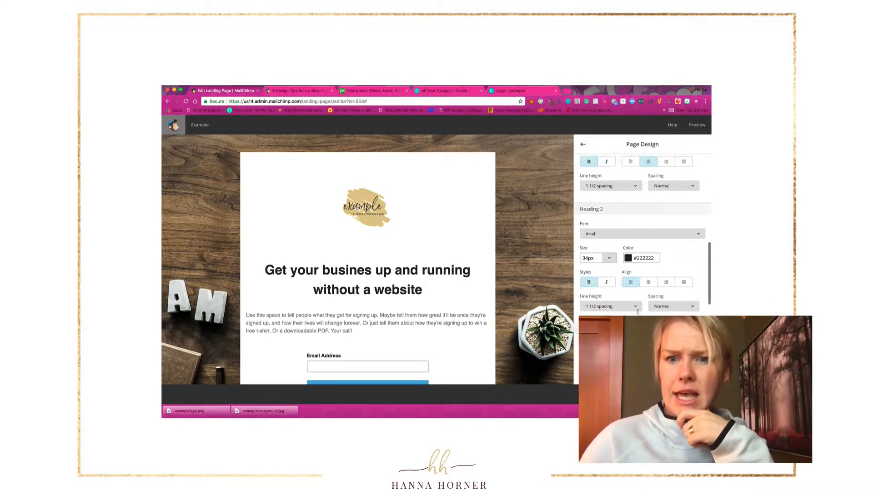
pyautogui.scroll(-1, 637, 314)
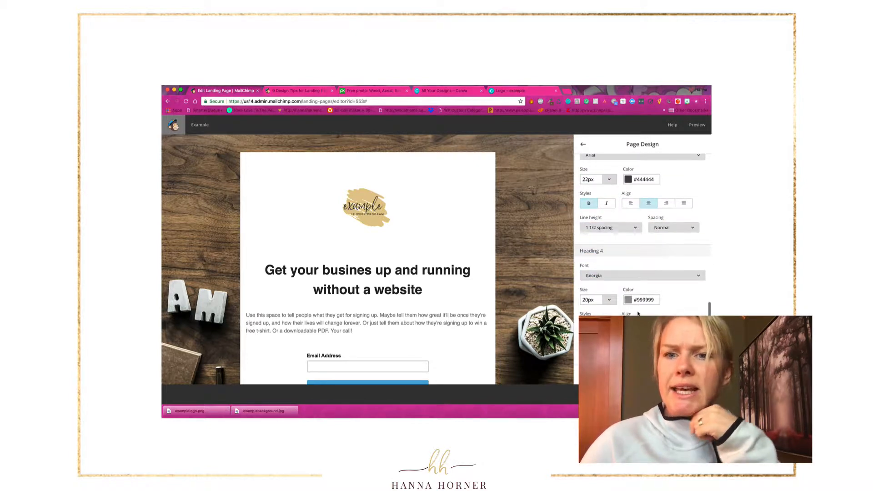
pyautogui.scroll(5, 638, 313)
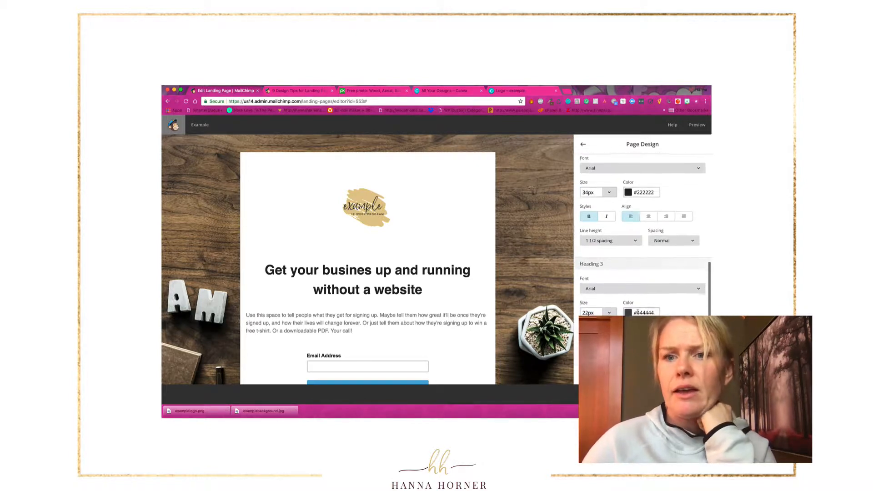
pyautogui.scroll(3, 637, 312)
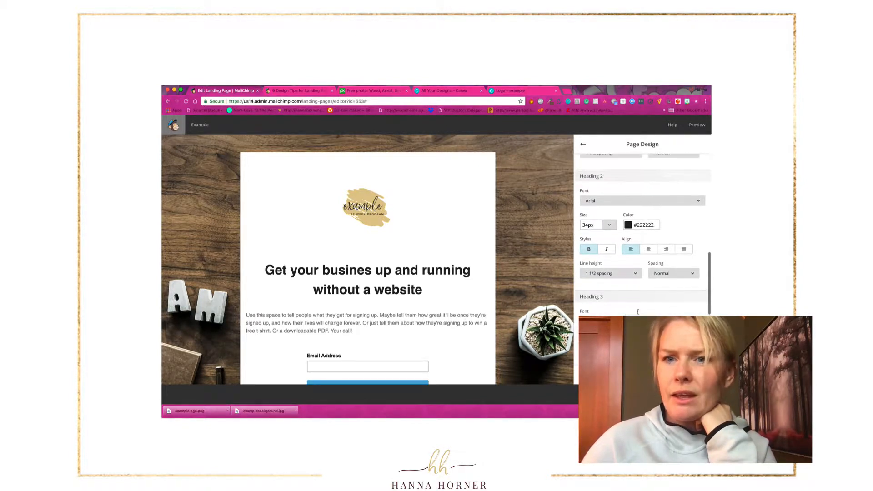
pyautogui.scroll(8, 638, 313)
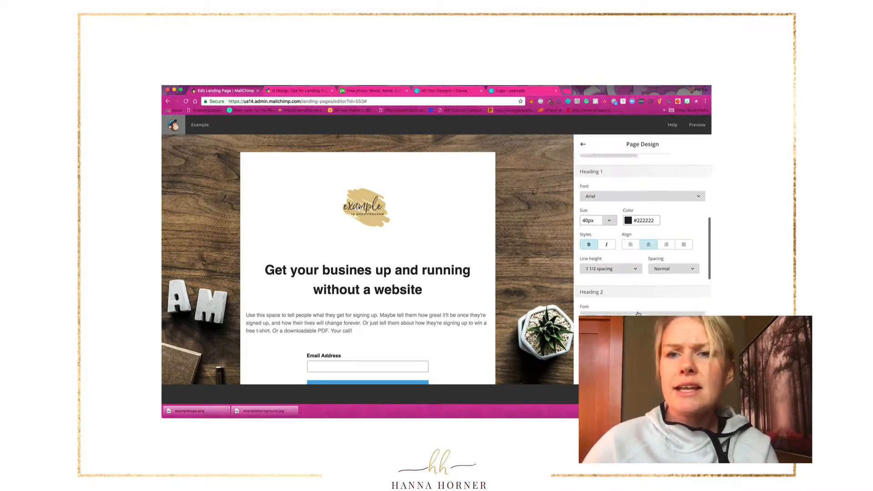
pyautogui.scroll(4, 638, 313)
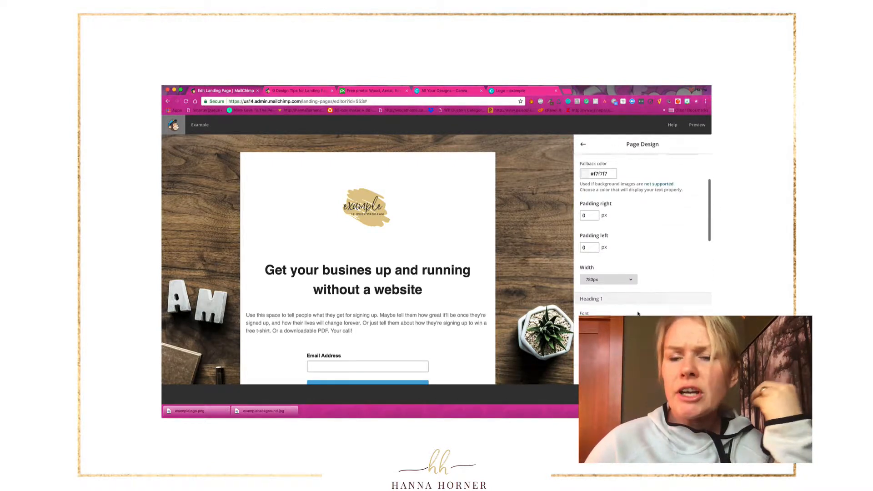
pyautogui.scroll(5, 638, 313)
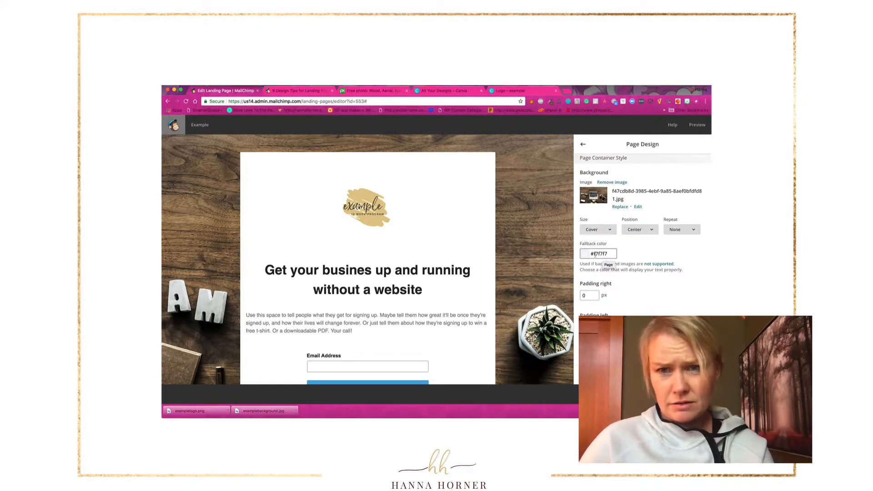
pyautogui.click(607, 253)
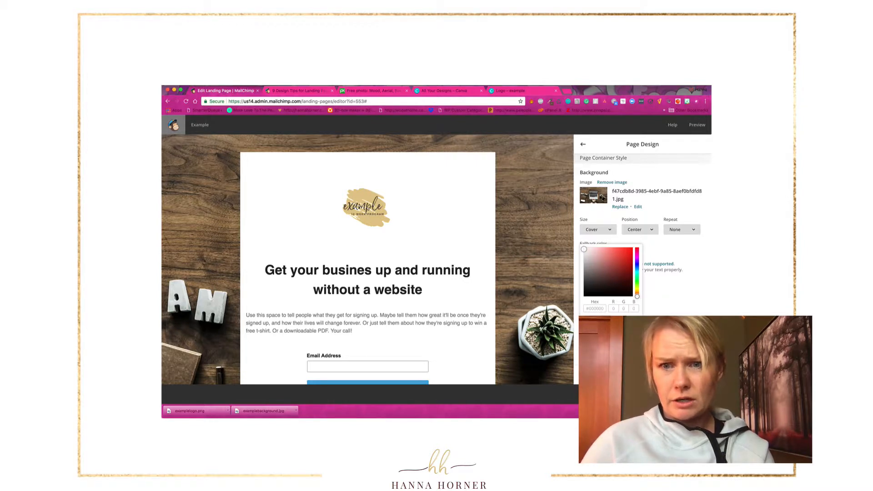
pyautogui.click(646, 274)
# - Examine the padding, width and heading style options in the page design settings
pyautogui.scroll(-2, 647, 277)
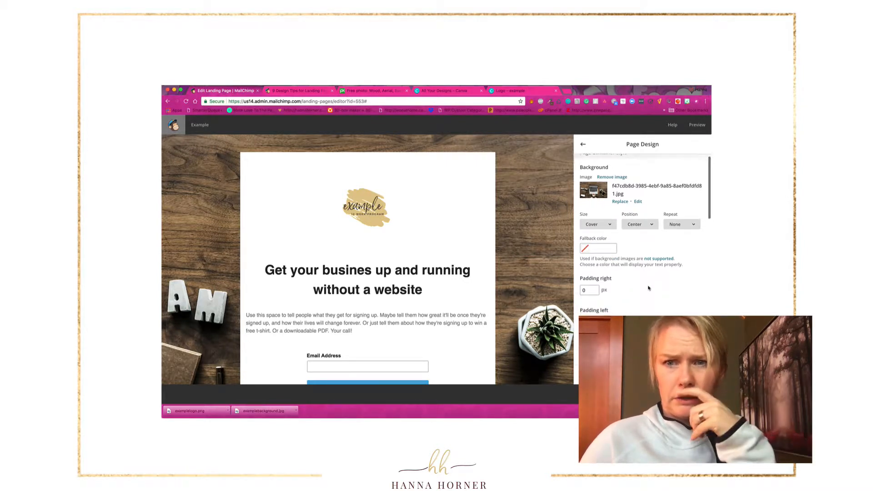
pyautogui.scroll(-5, 647, 288)
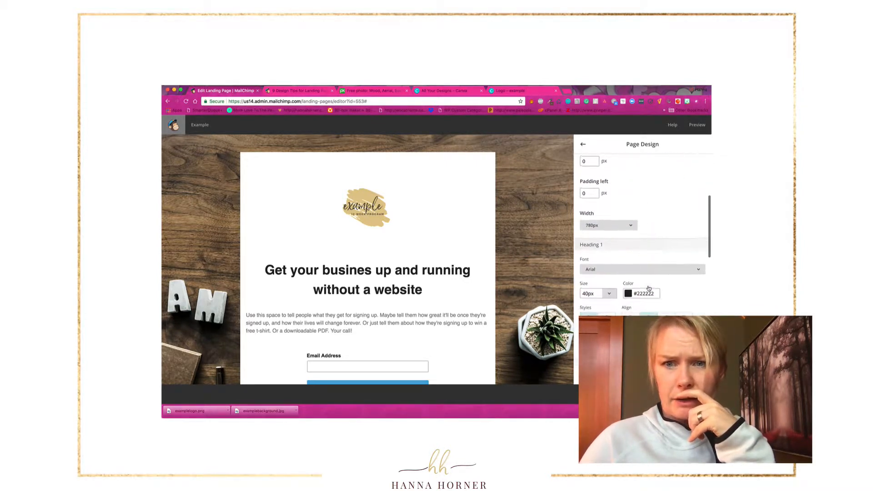
pyautogui.scroll(-3, 649, 288)
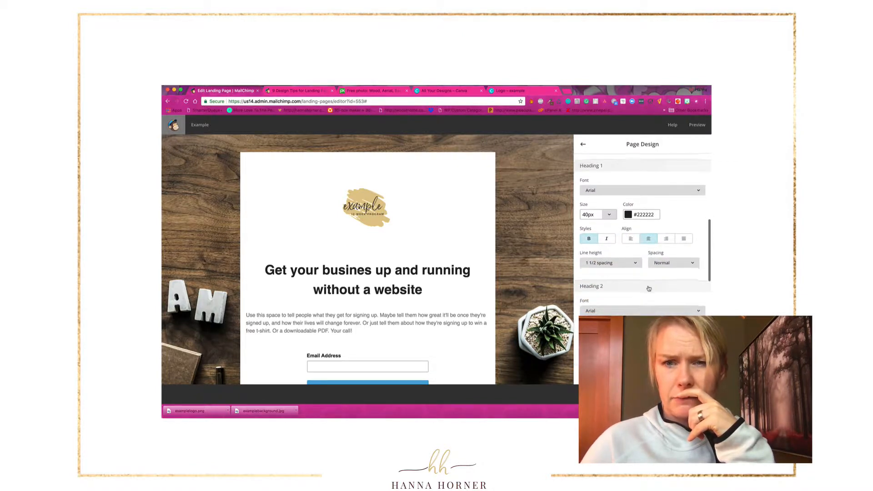
pyautogui.scroll(-5, 648, 288)
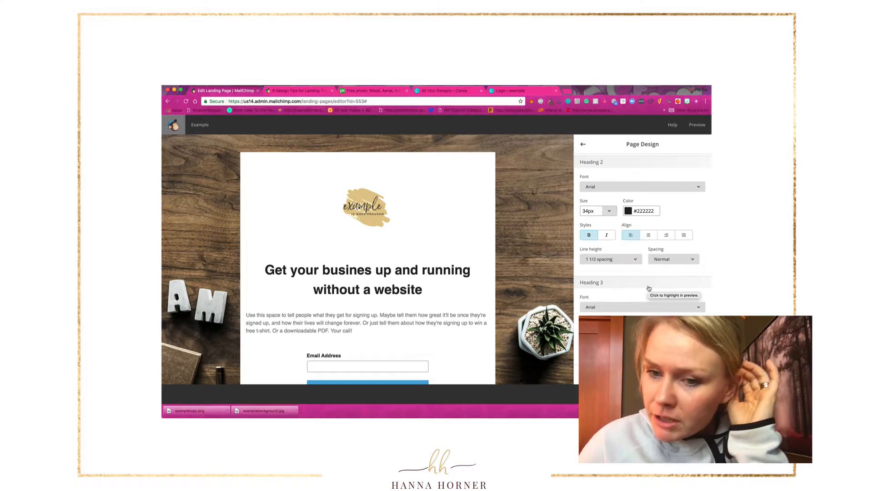
pyautogui.scroll(-2, 649, 288)
pyautogui.scroll(-6, 649, 287)
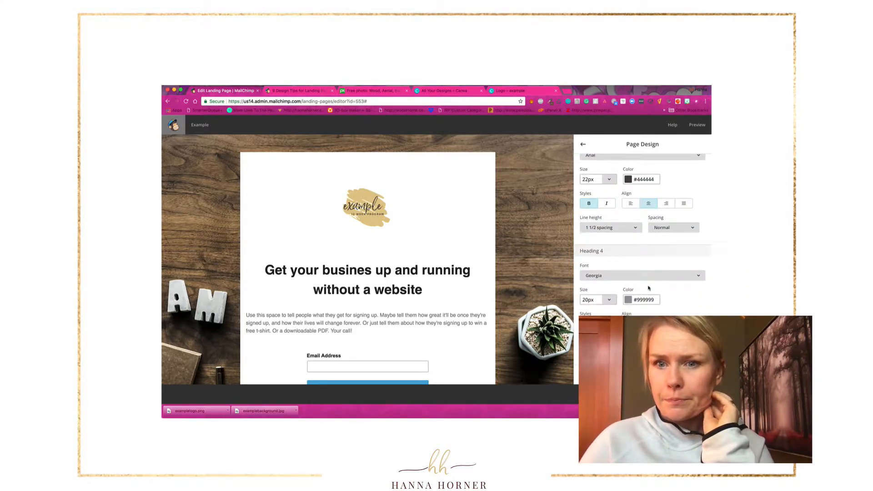
pyautogui.scroll(15, 649, 287)
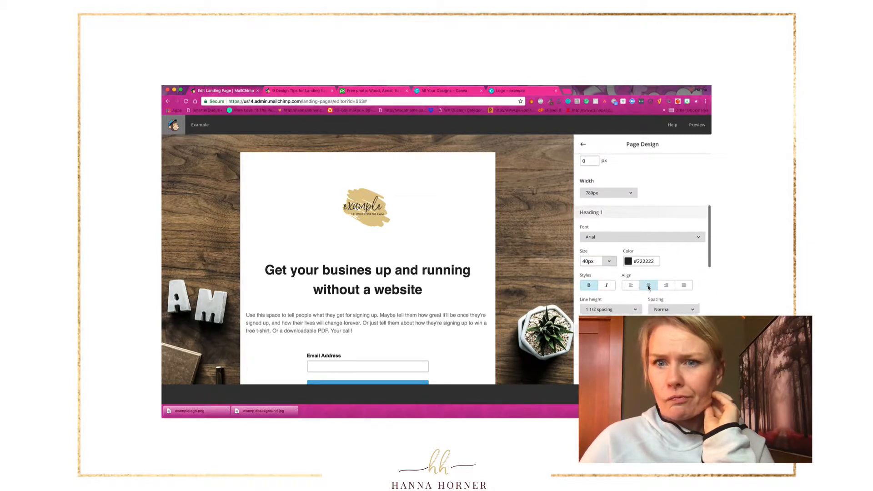
pyautogui.scroll(6, 648, 288)
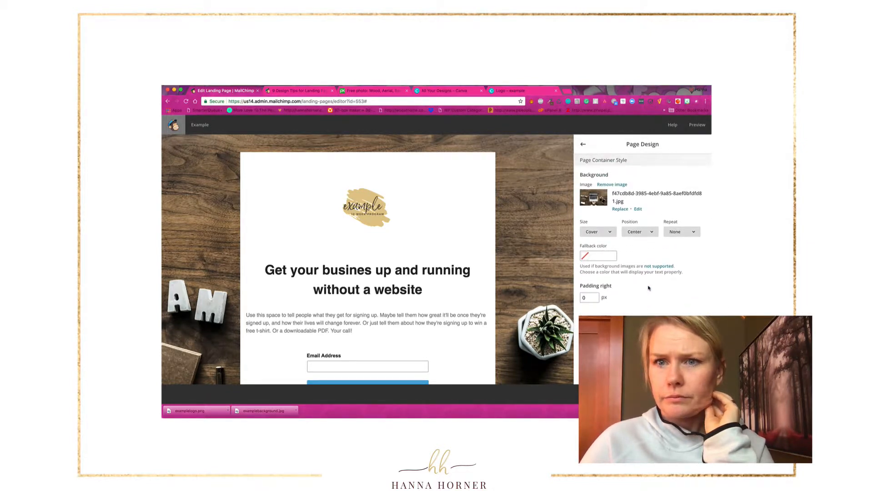
# - Set the Heading 1 style to the Verdana font at a size of 60px
pyautogui.scroll(-1, 649, 287)
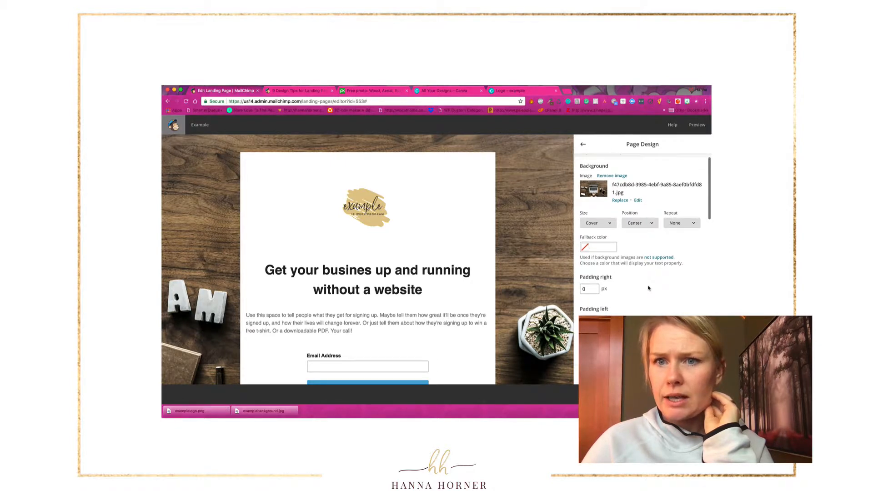
pyautogui.scroll(-5, 649, 287)
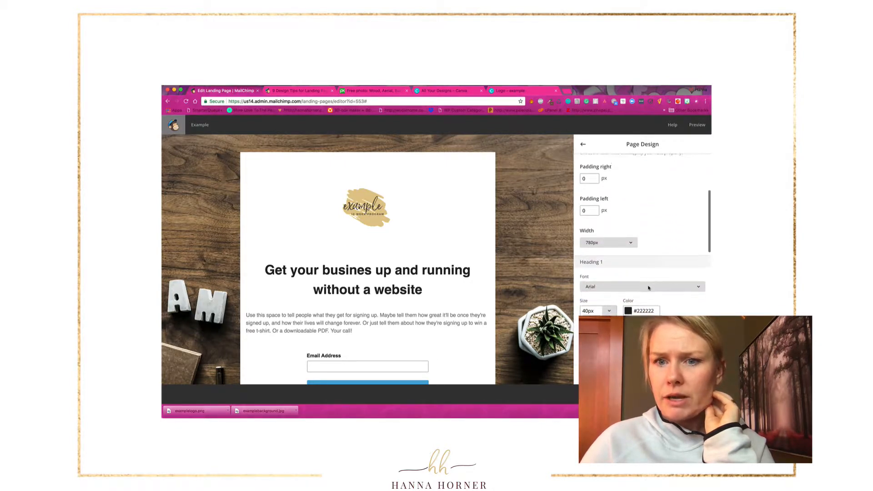
pyautogui.scroll(-3, 649, 288)
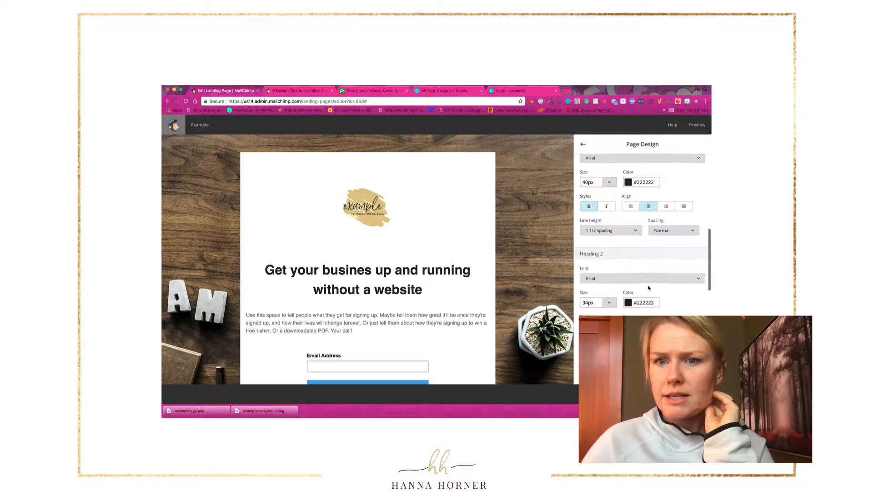
pyautogui.scroll(5, 648, 287)
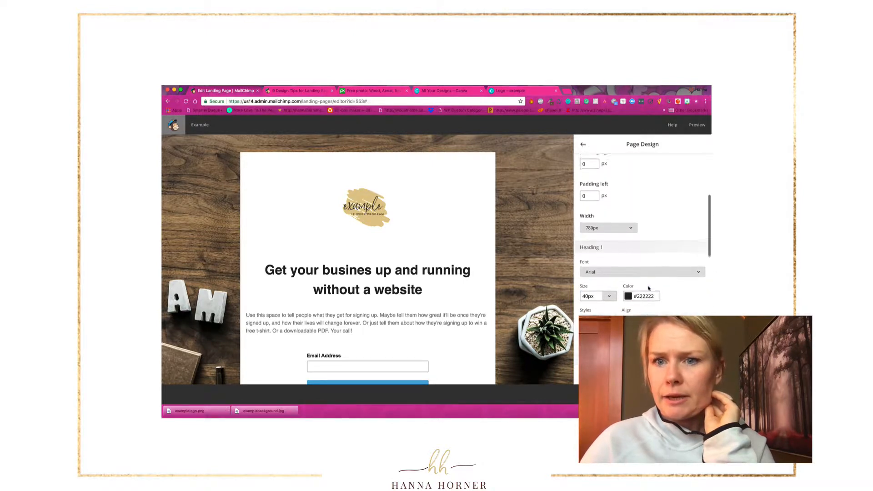
pyautogui.scroll(-3, 649, 289)
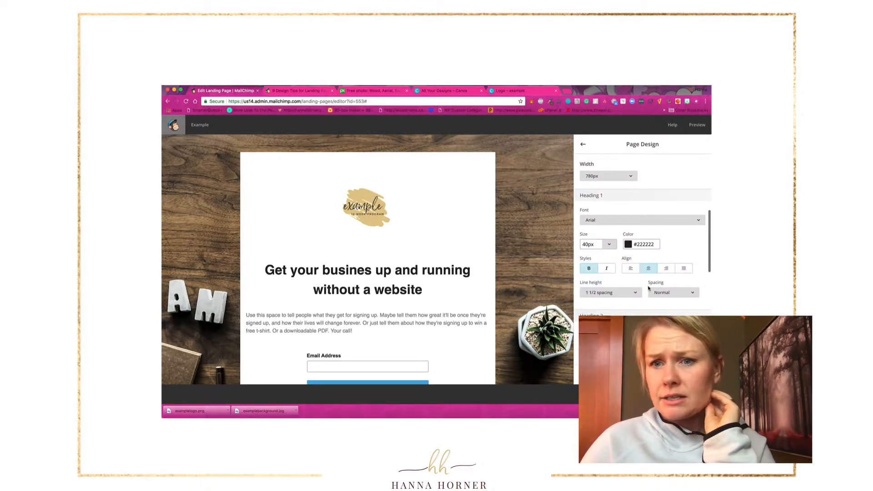
pyautogui.click(696, 211)
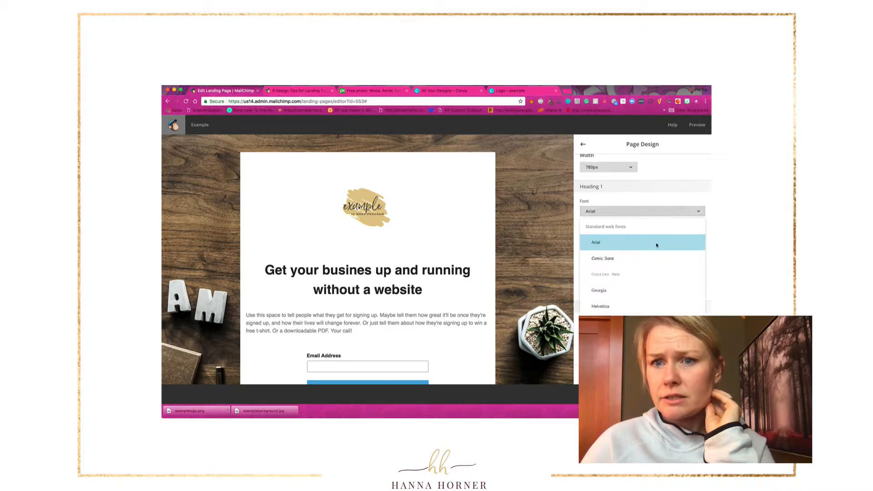
pyautogui.scroll(-3, 620, 314)
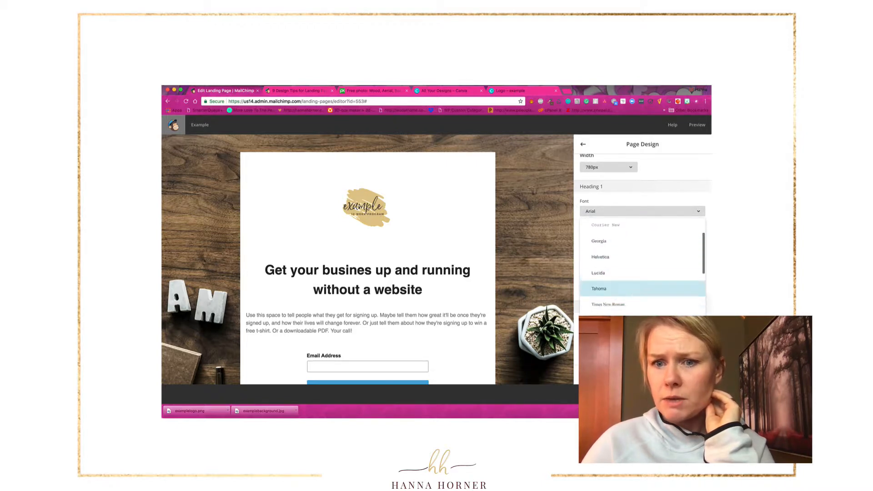
pyautogui.click(620, 315)
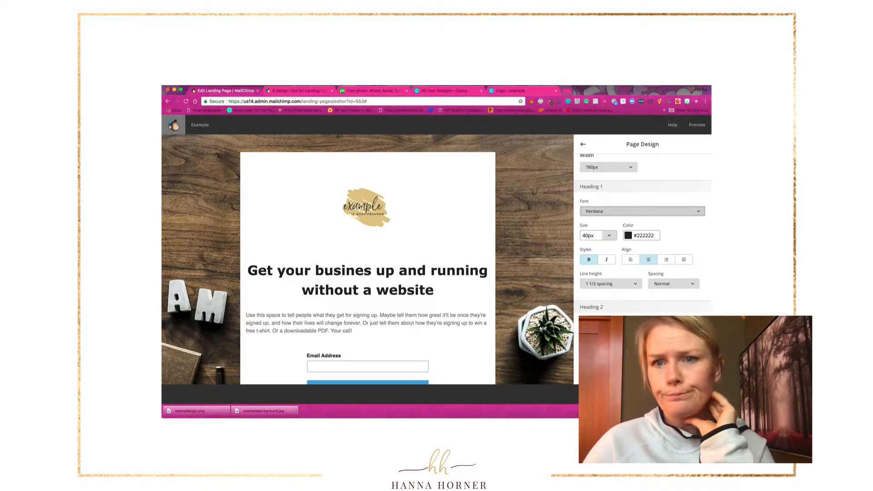
pyautogui.scroll(-1, 655, 306)
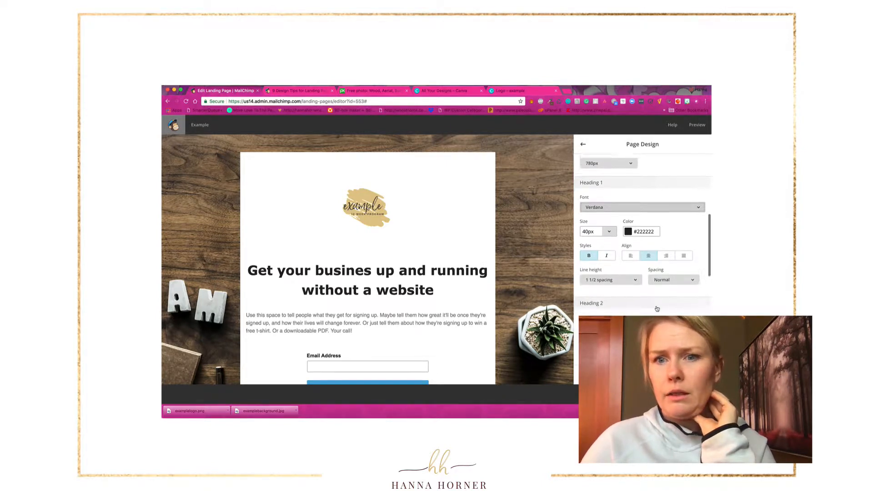
pyautogui.click(609, 229)
pyautogui.scroll(-3, 598, 277)
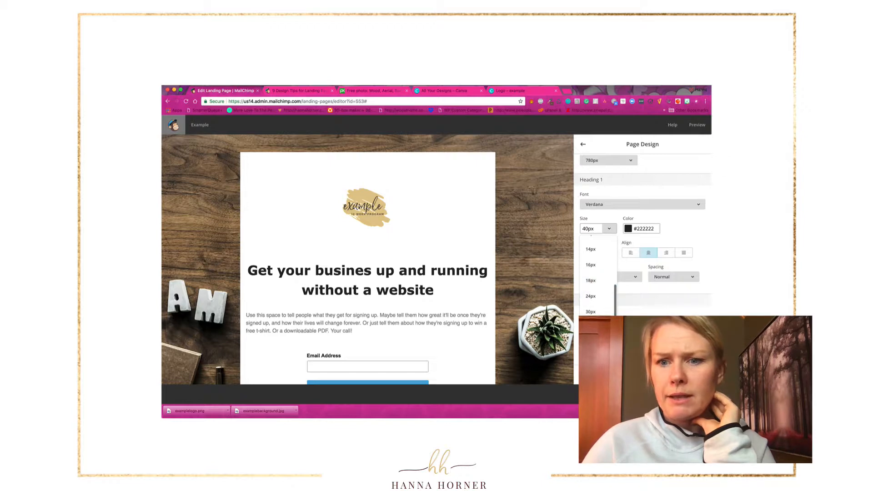
pyautogui.click(591, 359)
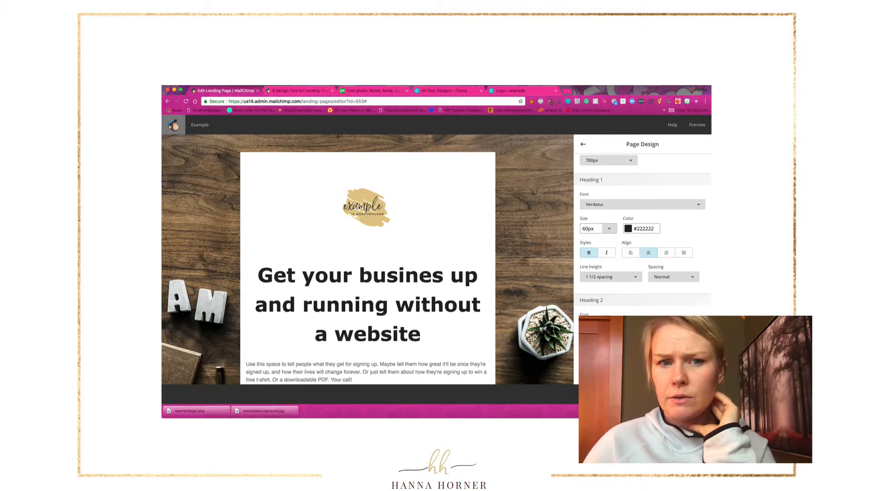
# - Change the Heading 4 style's font to Verdana
pyautogui.scroll(-7, 646, 310)
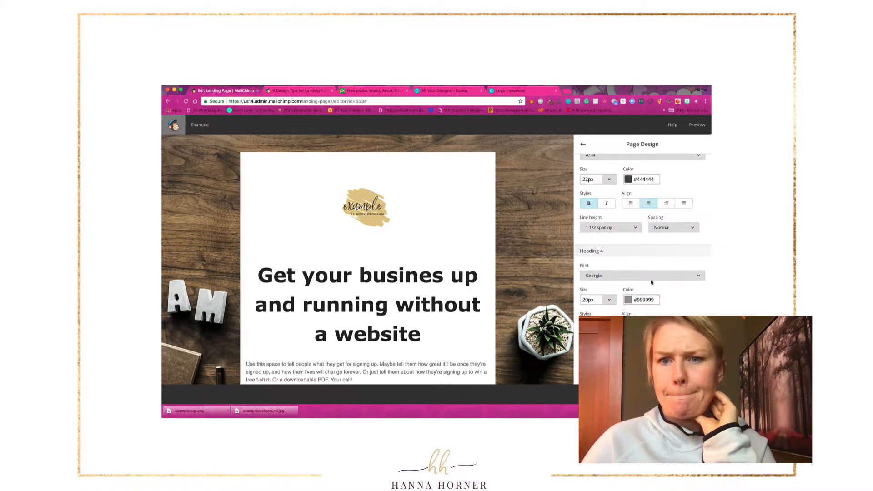
pyautogui.click(696, 276)
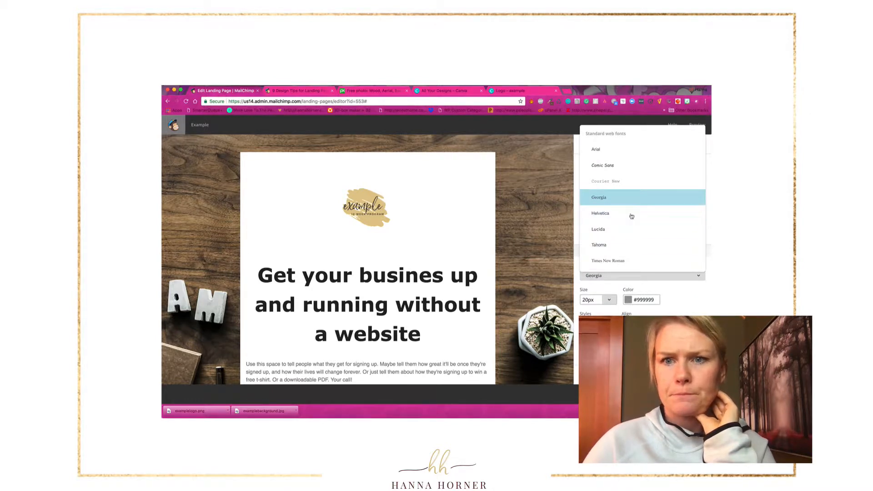
pyautogui.scroll(-1, 619, 236)
pyautogui.scroll(-2, 619, 235)
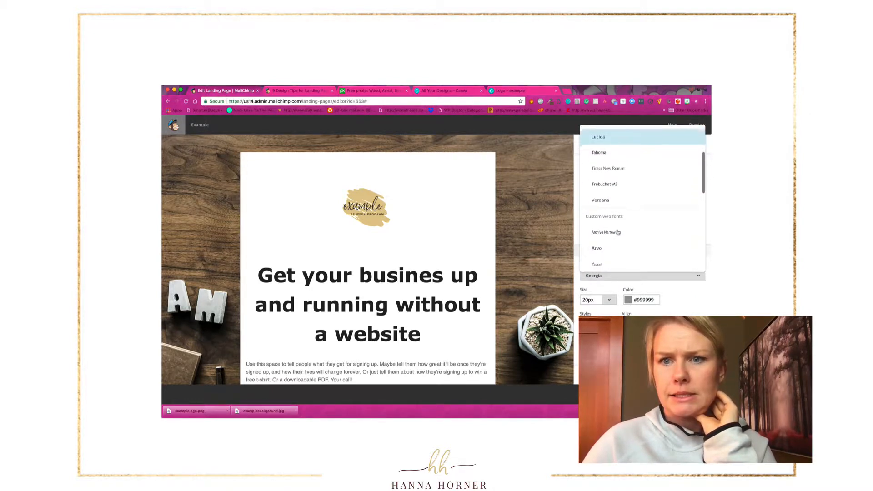
pyautogui.click(603, 197)
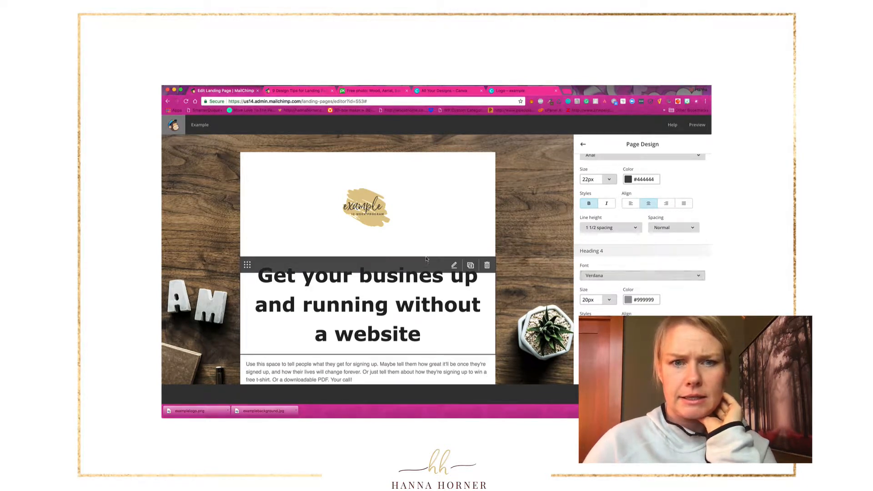
# - Open the headline text block and correct the misspelled "busines" to "business" with the suggested spelling
pyautogui.click(426, 267)
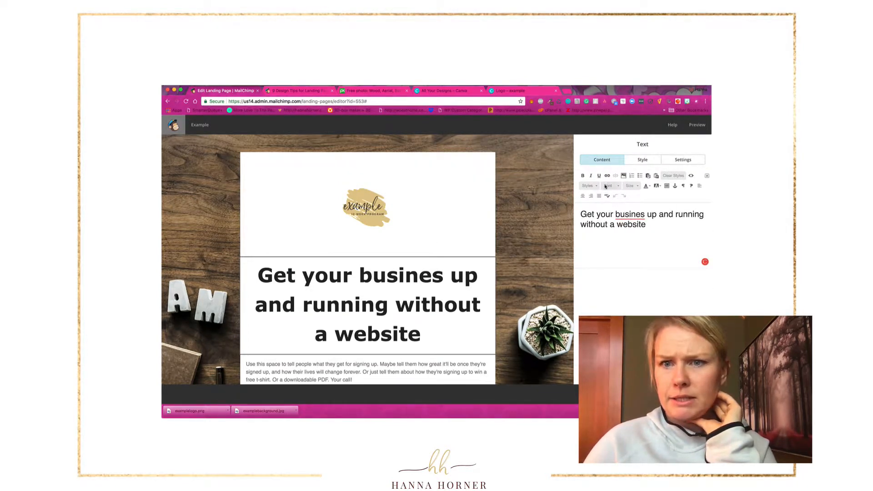
pyautogui.rightClick(634, 218)
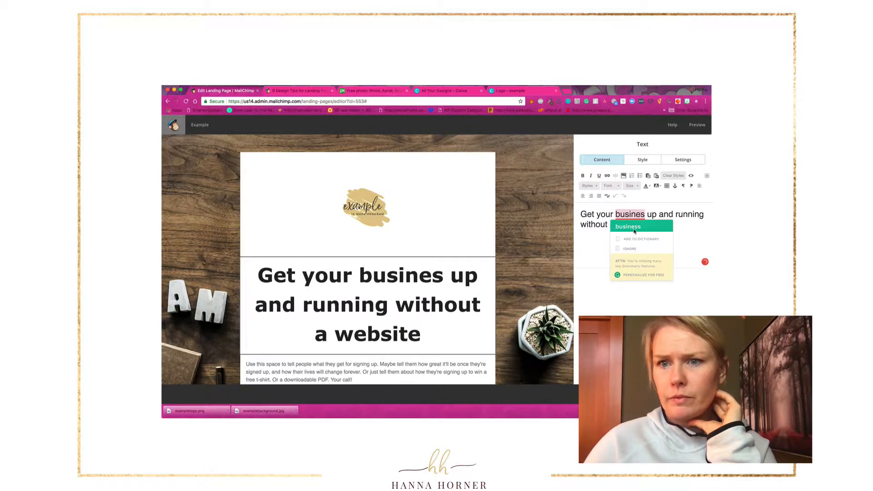
pyautogui.click(632, 227)
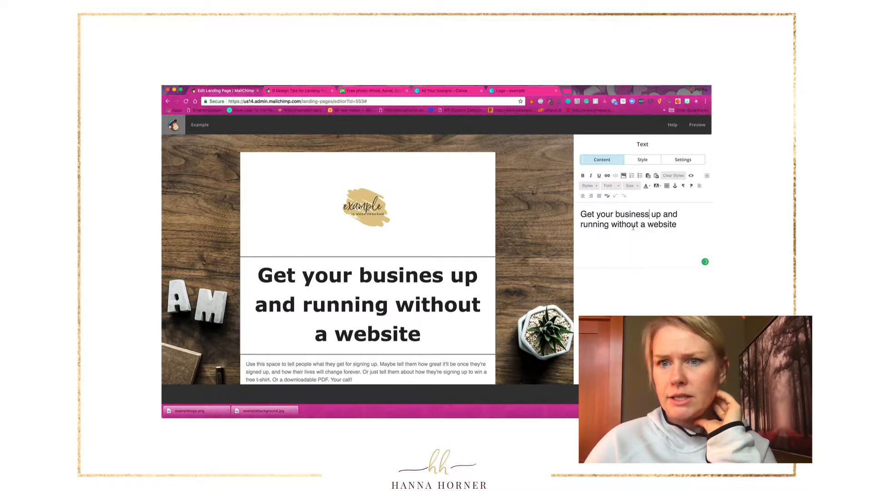
# - Set the headline text block's line height to Slight and save the block
pyautogui.click(643, 160)
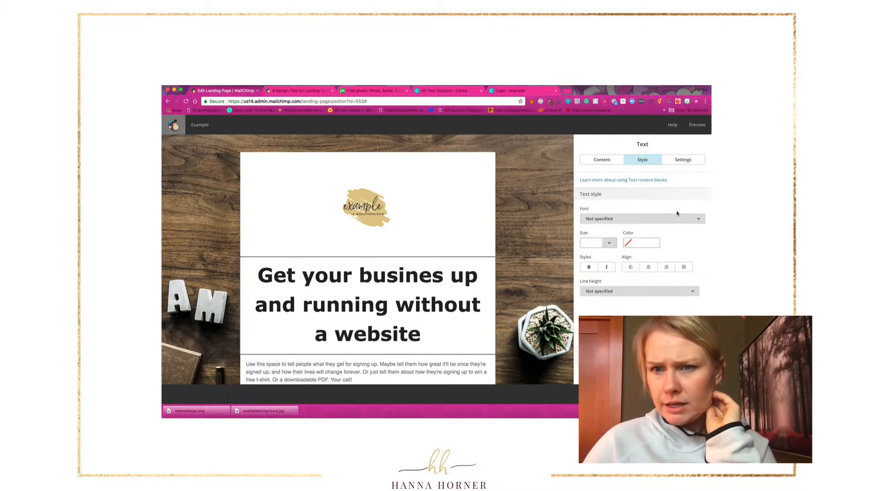
pyautogui.click(692, 291)
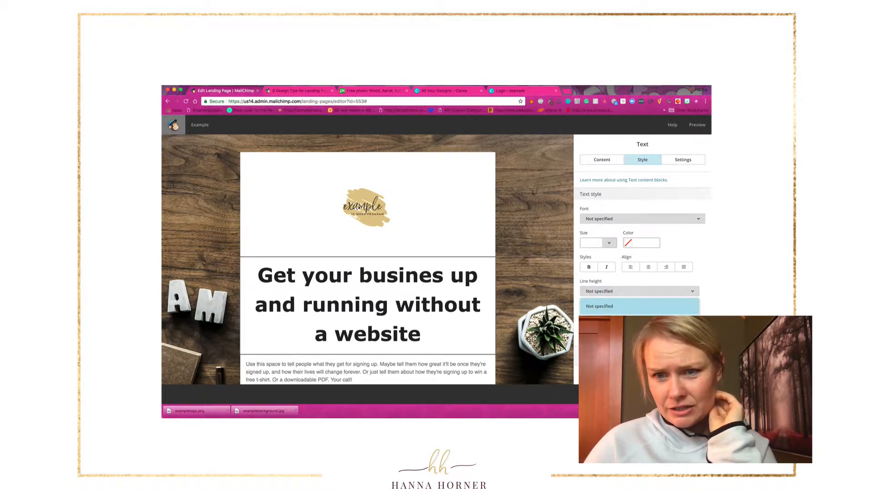
pyautogui.click(638, 322)
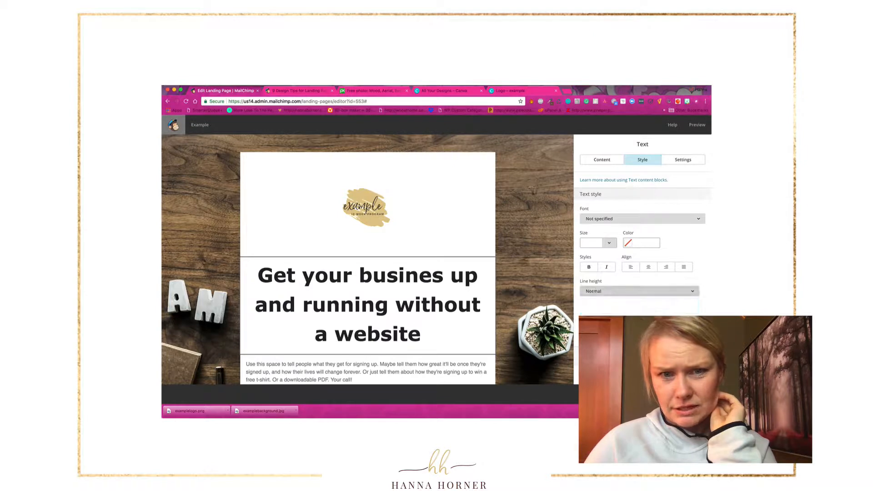
pyautogui.click(688, 290)
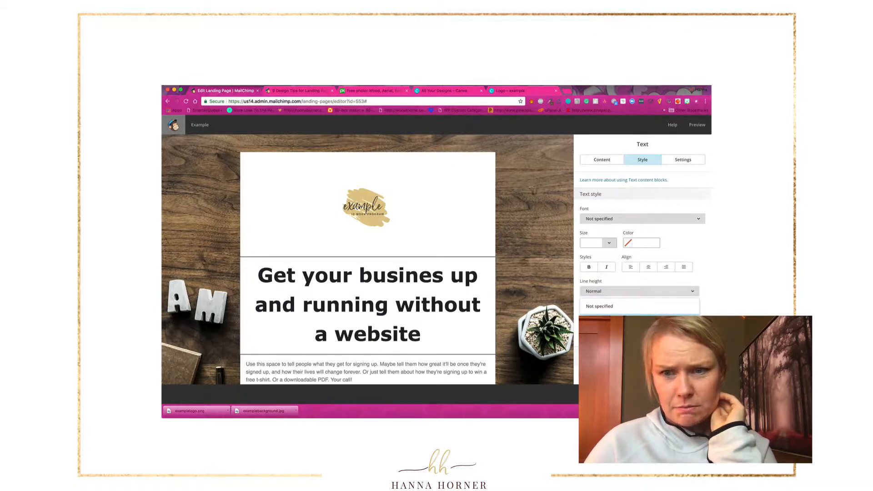
pyautogui.click(638, 337)
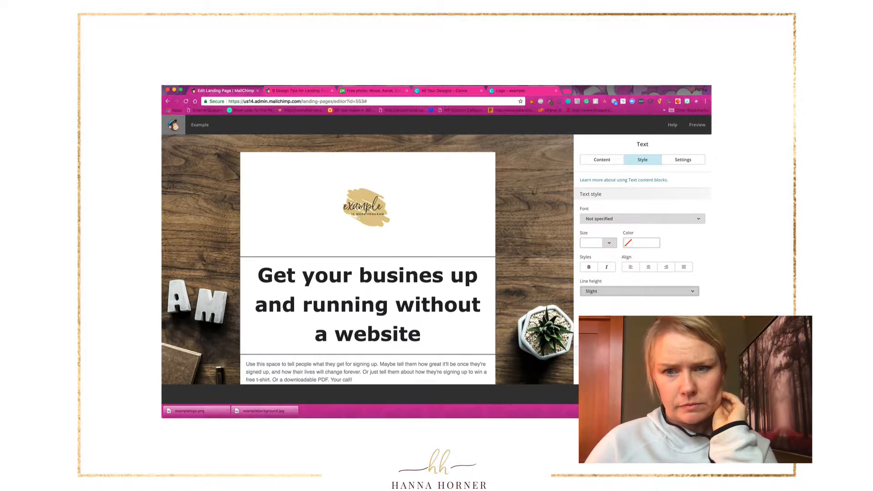
pyautogui.click(602, 357)
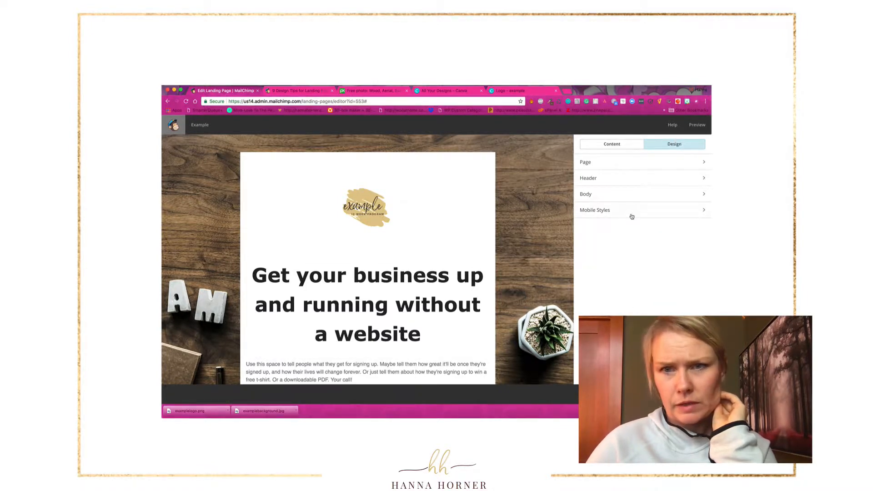
# - Set the header container's top padding to 10 px and save the header design
pyautogui.click(702, 179)
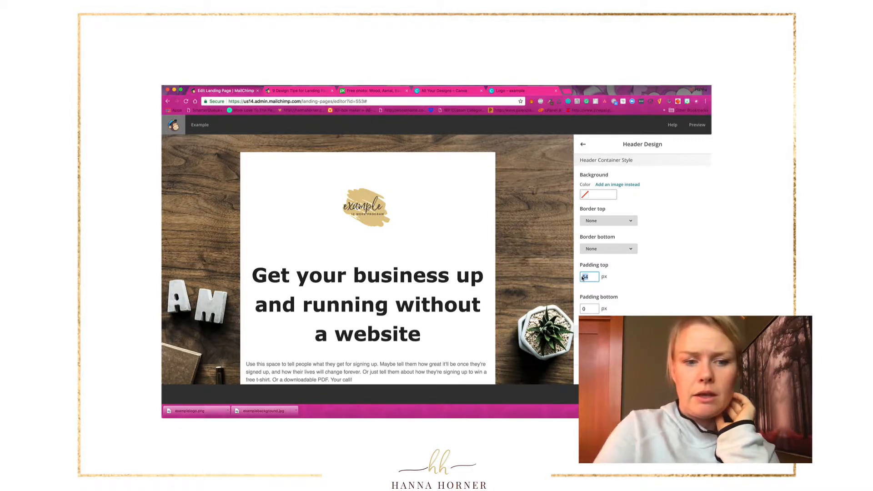
pyautogui.write('10')
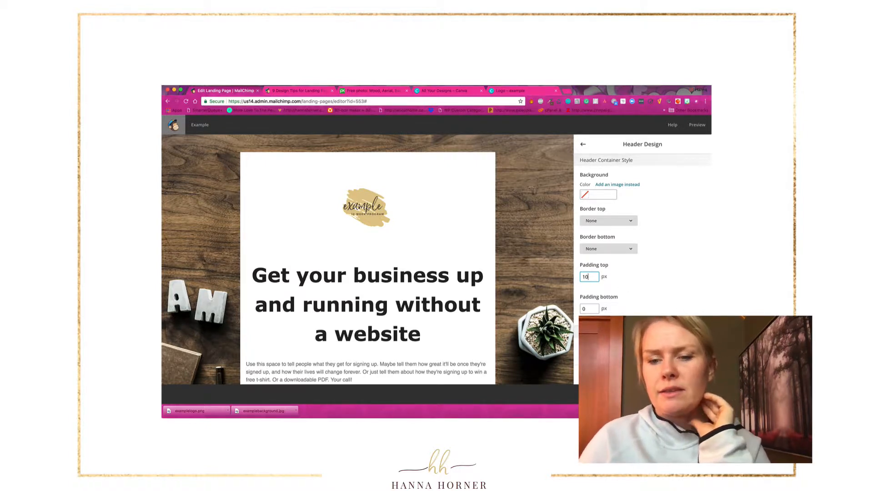
pyautogui.click(599, 374)
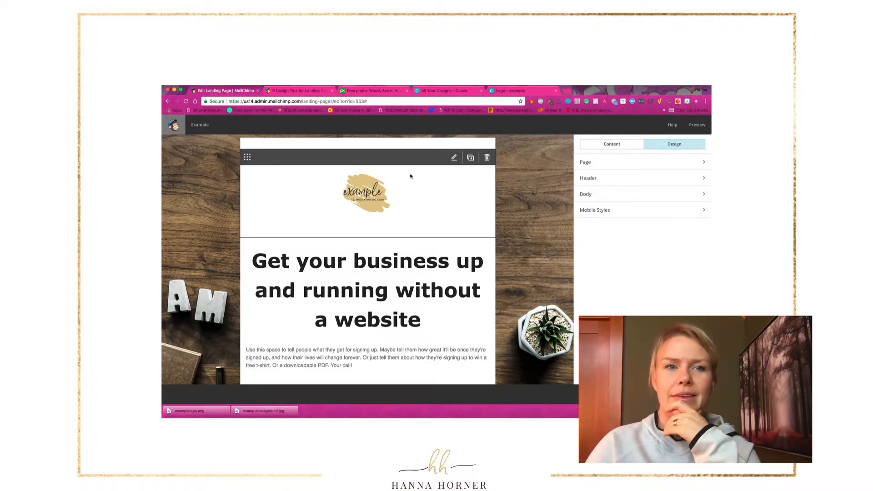
# - Review the logo's image settings and the headline text block's style and column settings
pyautogui.click(454, 157)
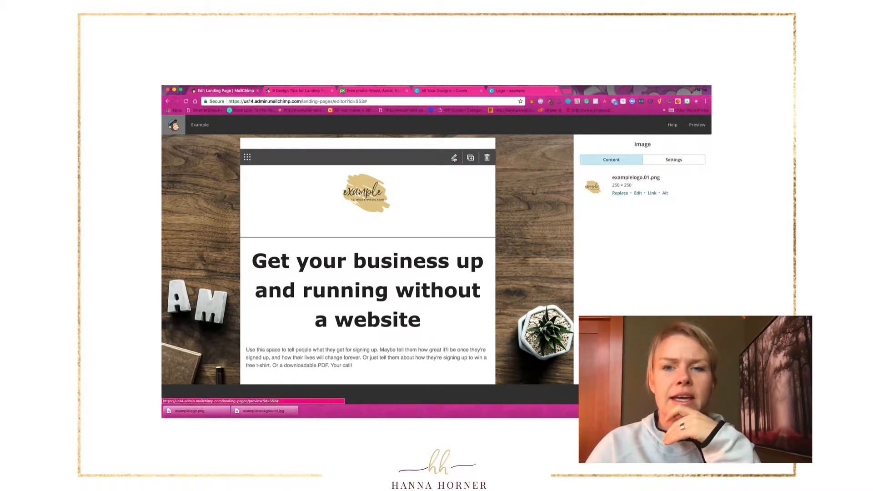
pyautogui.click(684, 160)
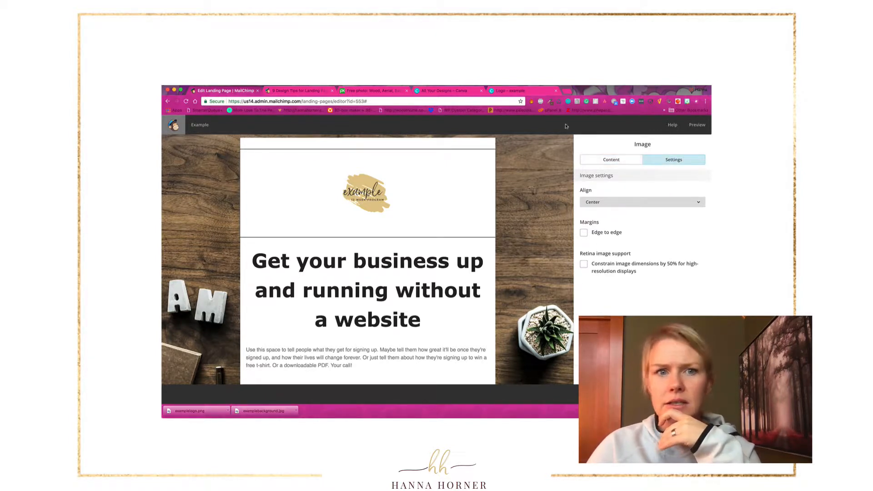
pyautogui.click(257, 282)
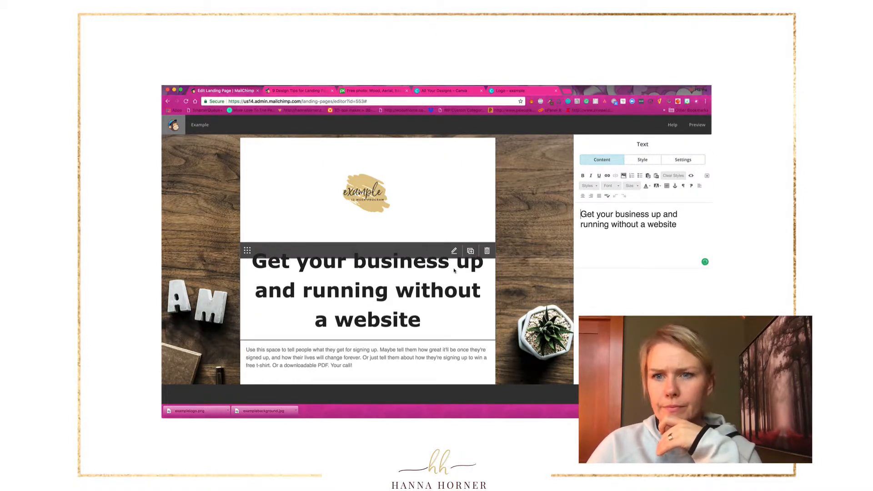
pyautogui.click(642, 159)
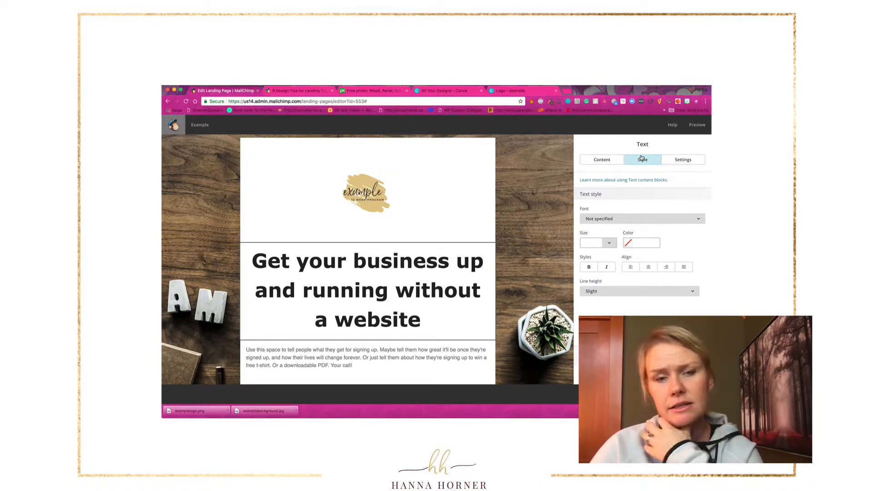
pyautogui.click(675, 160)
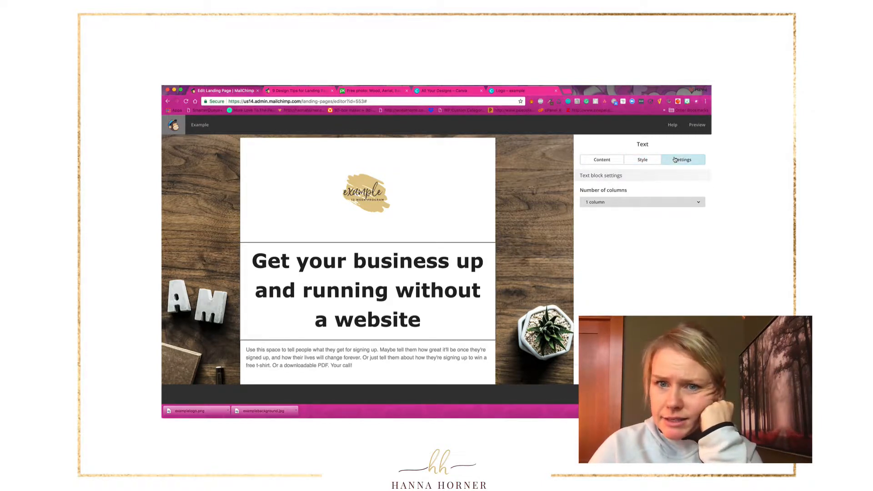
# - Replace the placeholder paragraph below the headline with "Get your fantastic freebie here! I promise you will love it!"
pyautogui.click(477, 354)
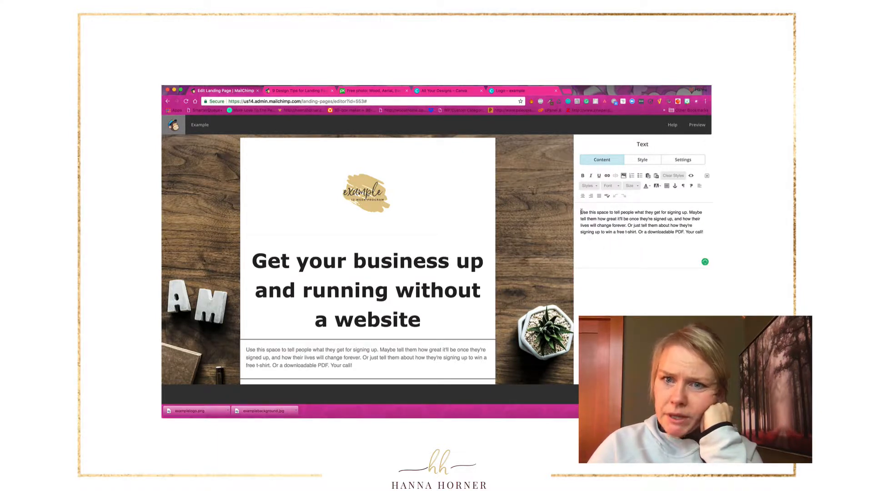
pyautogui.moveTo(580, 212); pyautogui.dragTo(581, 244)
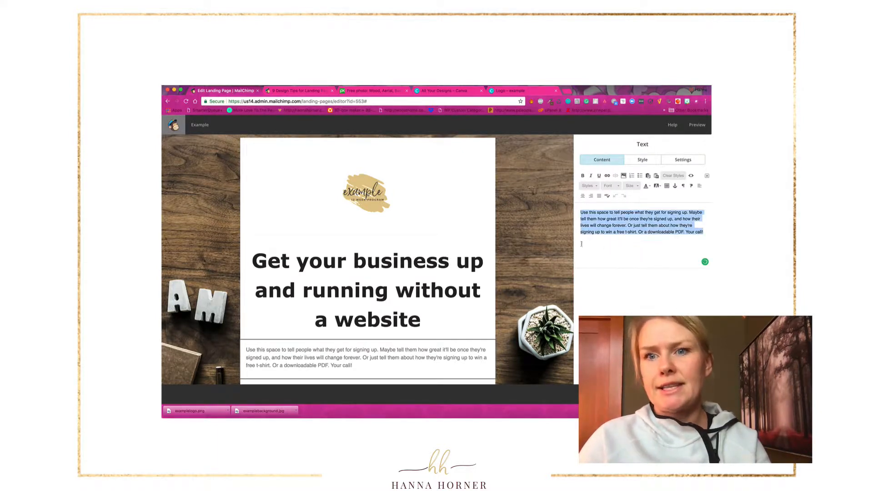
pyautogui.write('Get your fa')
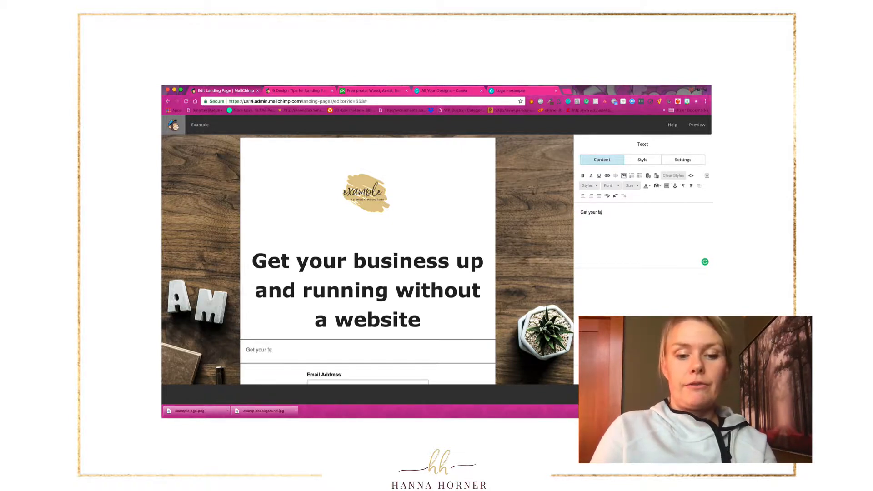
pyautogui.write('ntastic freebie here!')
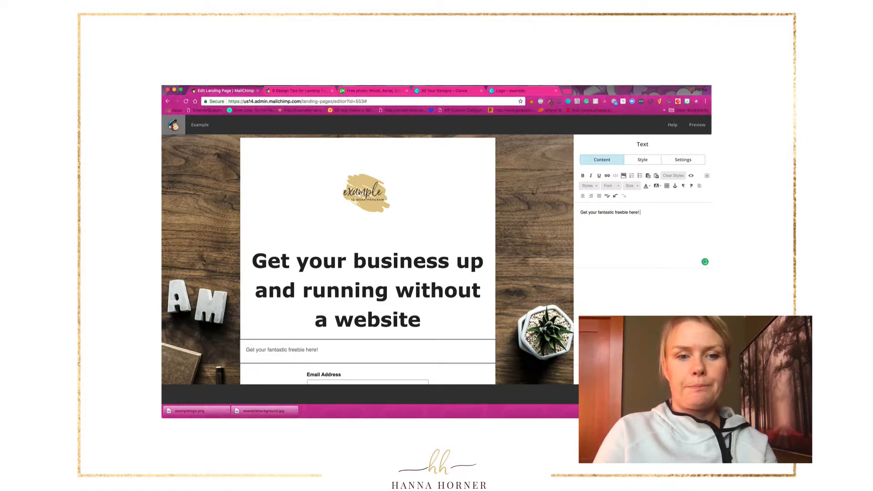
pyautogui.write(' I promise you wi')
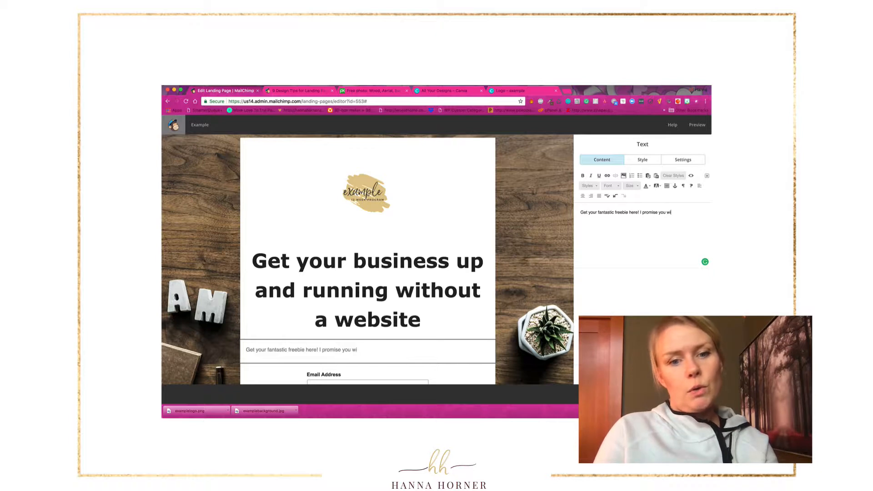
pyautogui.write('ll love it!')
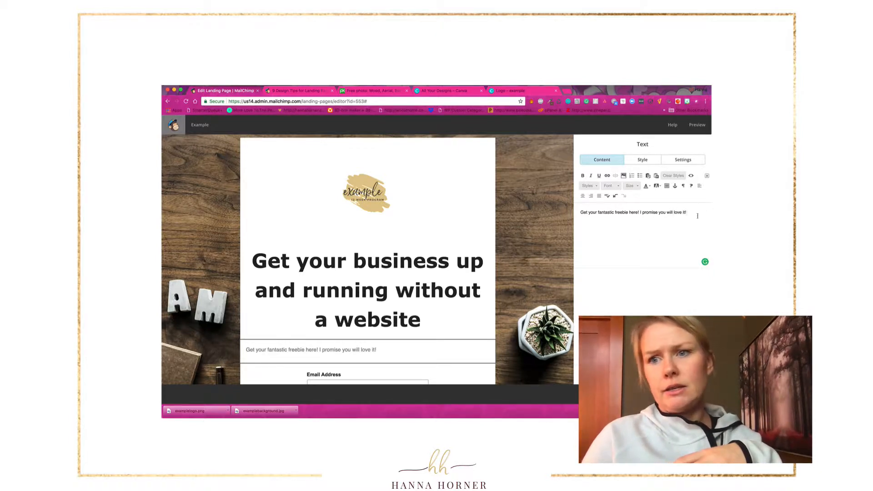
# - Center the freebie sentence below the headline and save the text block
pyautogui.moveTo(692, 213); pyautogui.dragTo(597, 211)
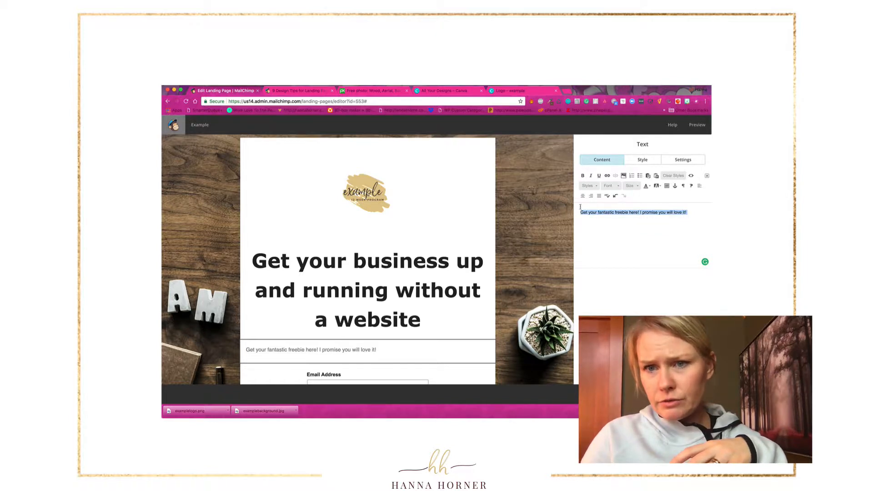
pyautogui.click(583, 196)
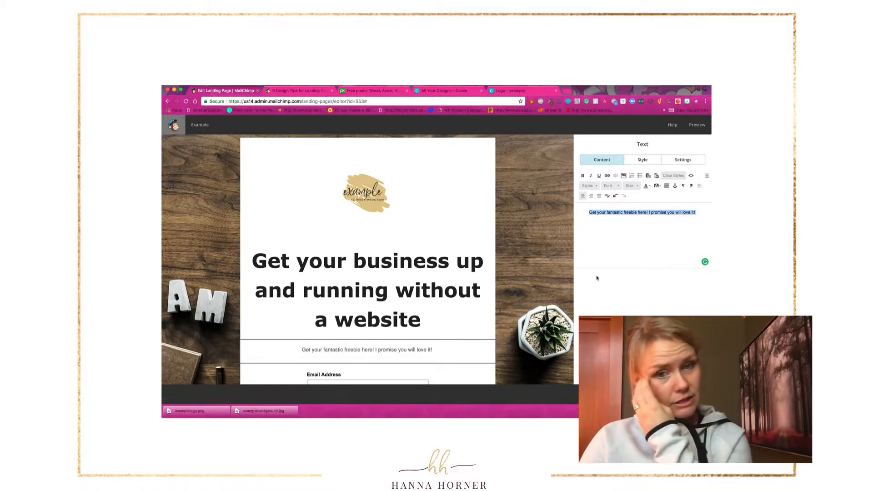
pyautogui.scroll(-5, 452, 341)
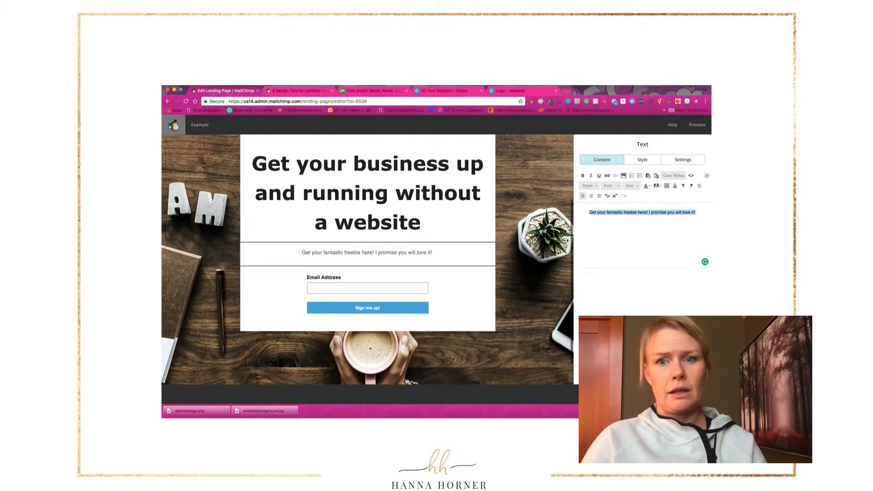
pyautogui.click(599, 374)
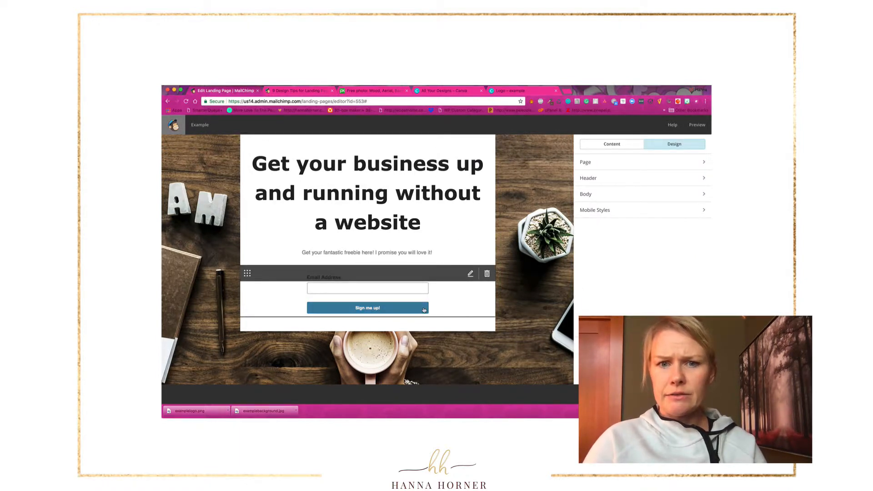
# - Open the signup form's style settings and copy the tan hex code cbad80 from the browser color picker's history
pyautogui.click(470, 273)
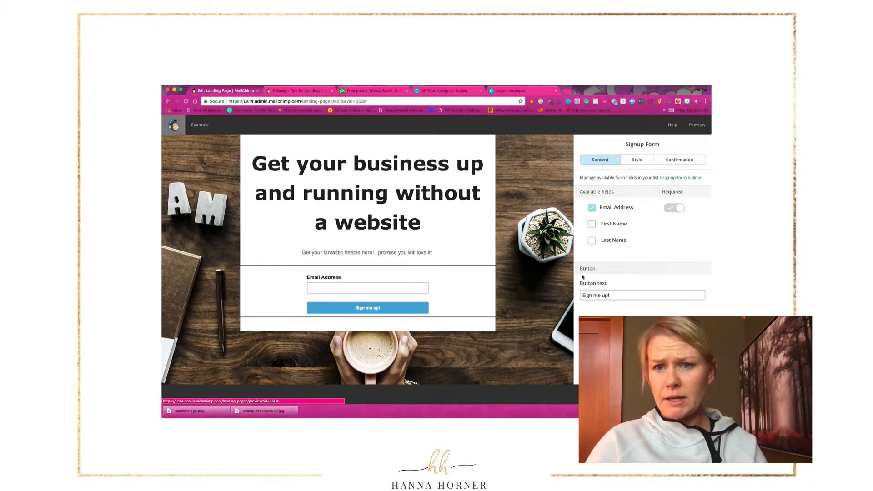
pyautogui.click(637, 161)
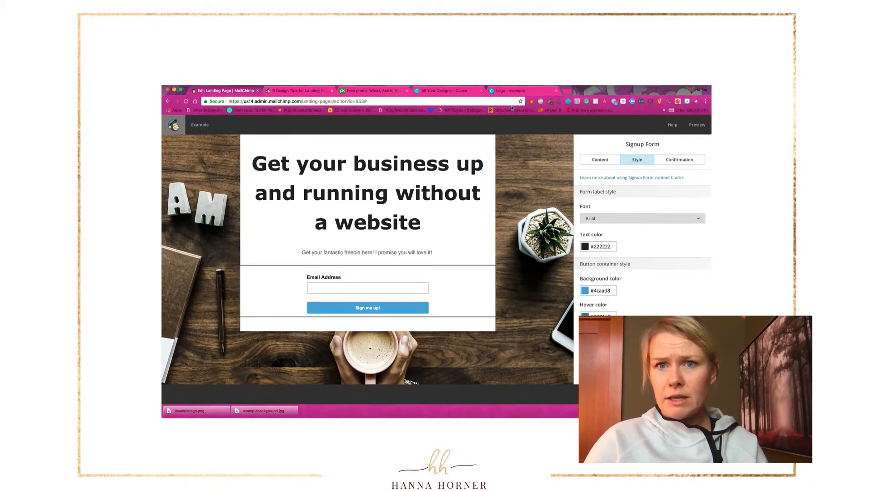
pyautogui.click(550, 102)
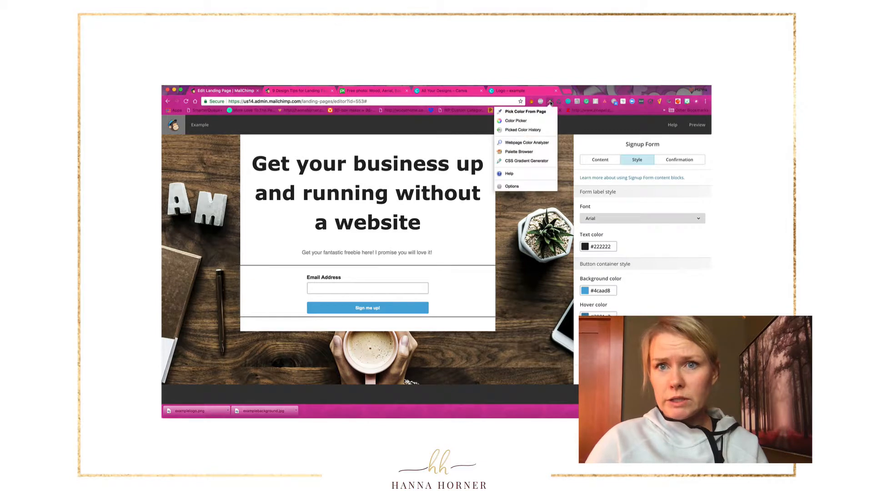
pyautogui.click(527, 121)
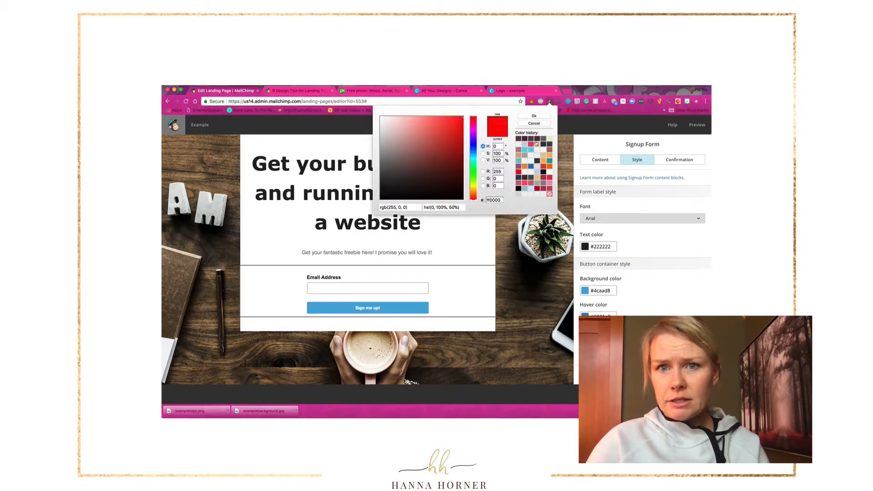
pyautogui.click(518, 155)
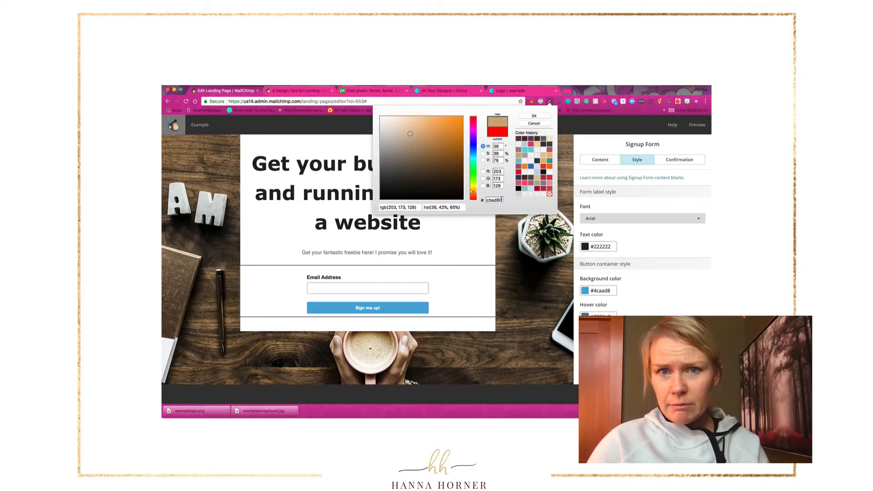
pyautogui.moveTo(502, 200); pyautogui.dragTo(485, 200)
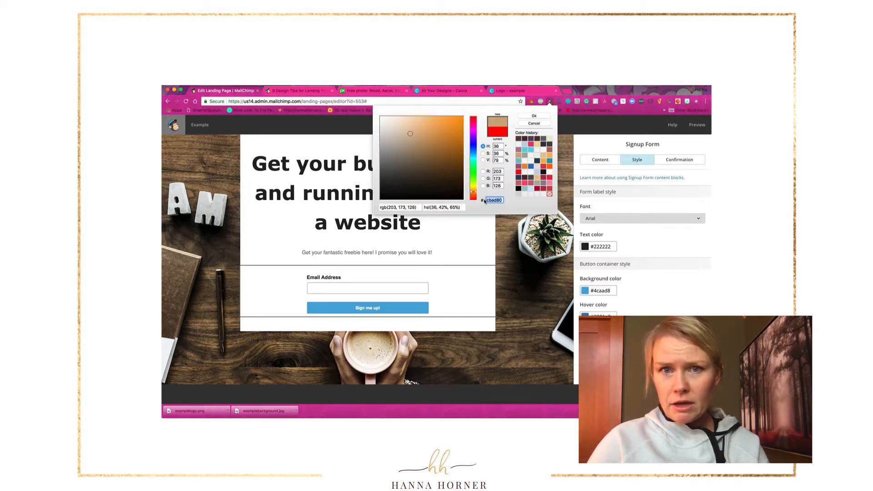
# - Apply the copied tan color as the signup button's background color and save the form block
pyautogui.click(668, 235)
pyautogui.click(613, 294)
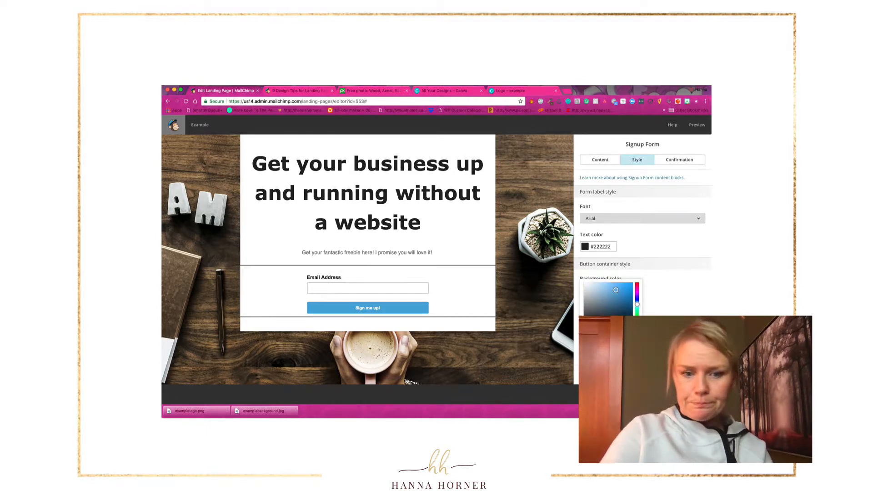
pyautogui.press('super+v')
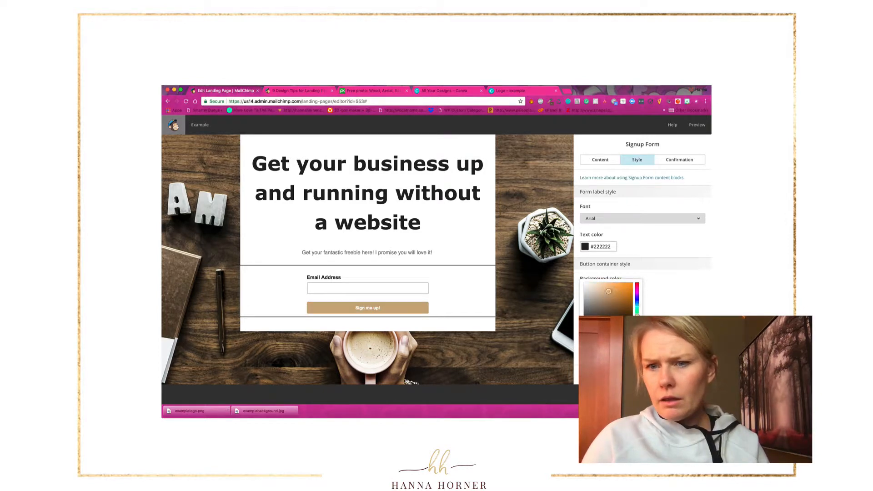
pyautogui.click(614, 374)
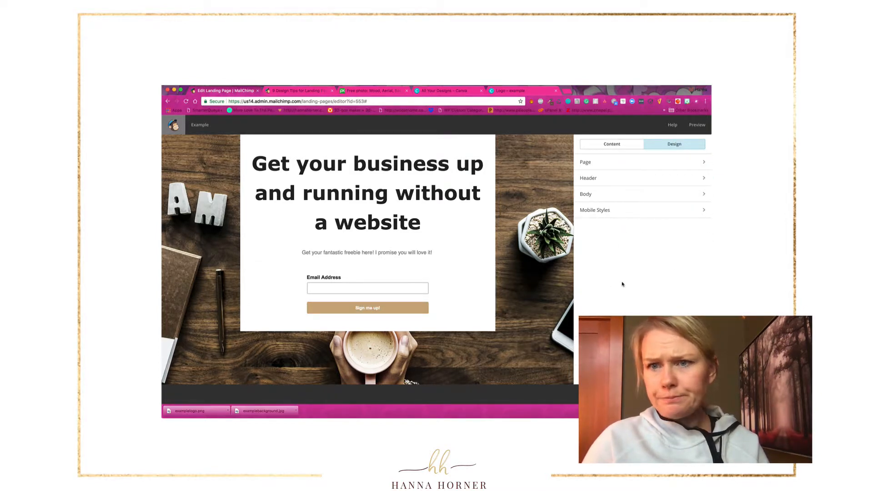
pyautogui.click(696, 164)
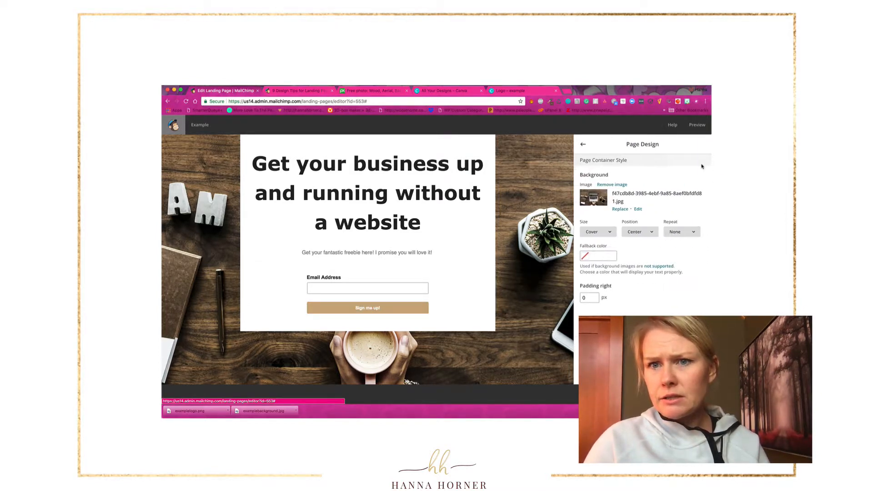
pyautogui.click(583, 144)
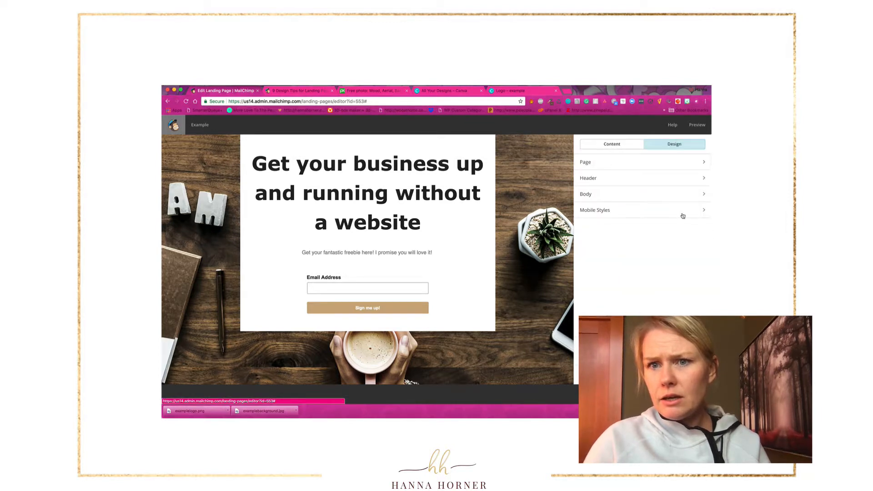
# - Review the landing page's mobile styles and body design settings, and look over the page from logo to signup form
pyautogui.click(705, 211)
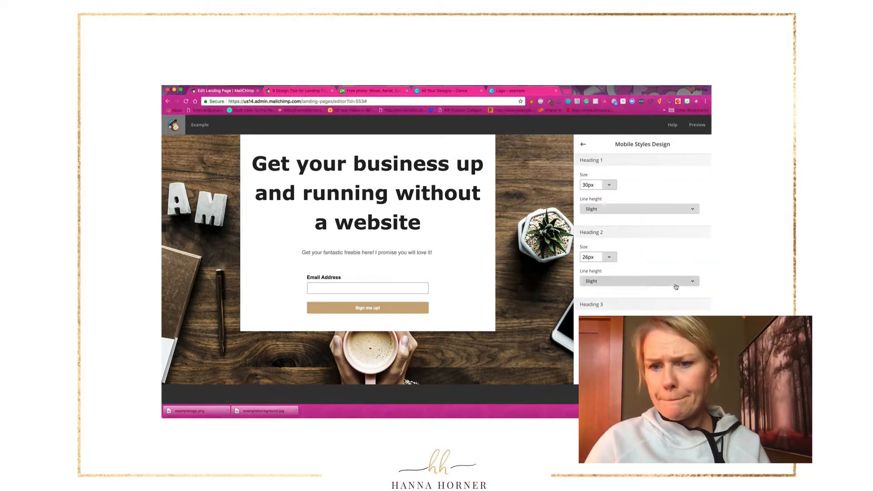
pyautogui.scroll(-10, 676, 283)
pyautogui.scroll(10, 675, 287)
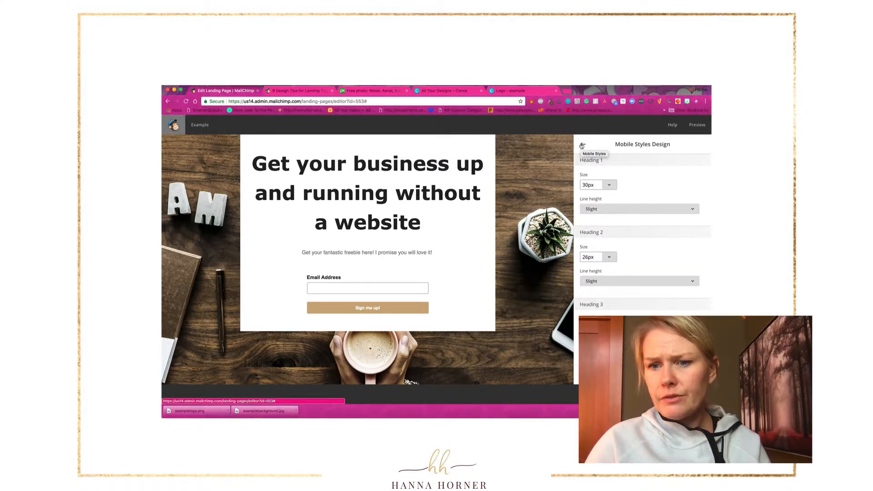
pyautogui.click(582, 145)
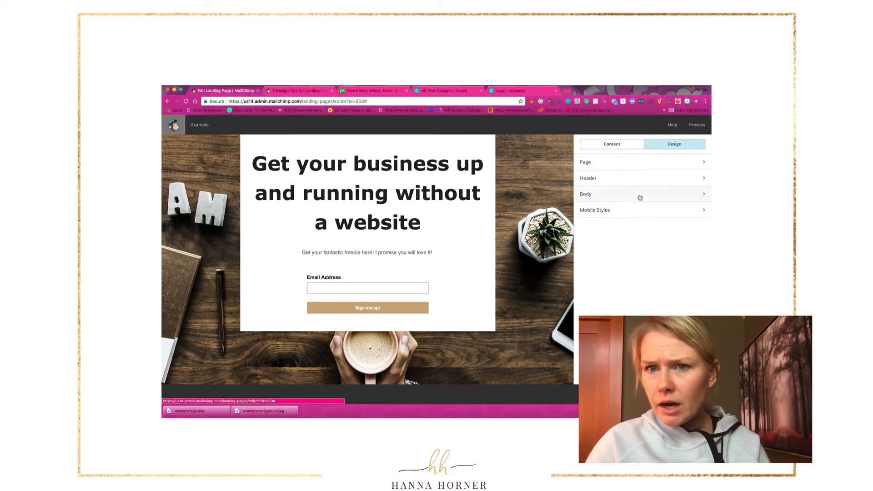
pyautogui.click(701, 195)
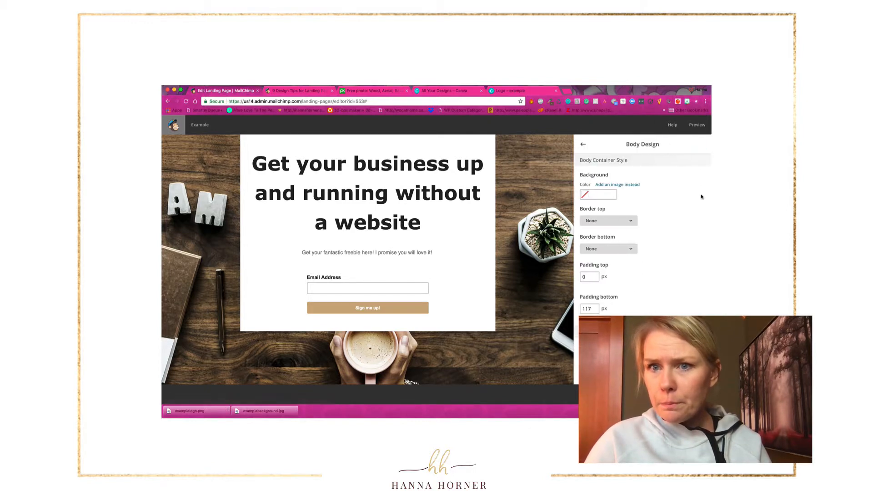
pyautogui.scroll(-3, 642, 236)
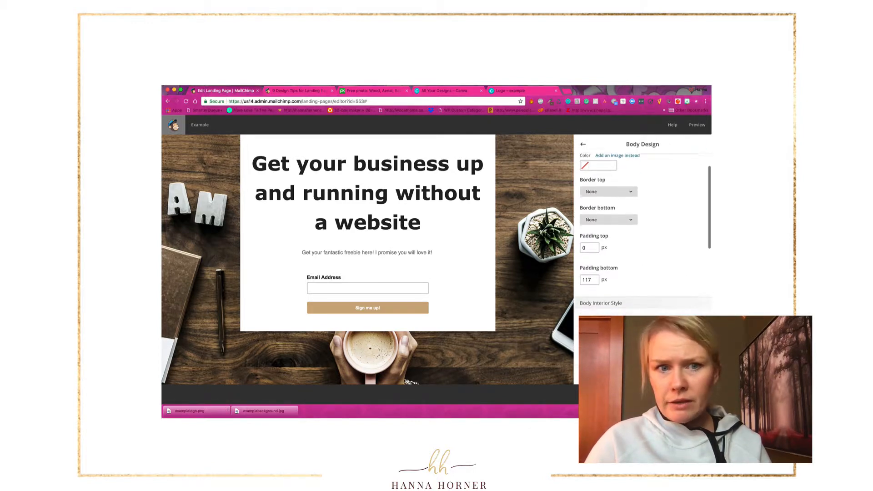
pyautogui.scroll(3, 642, 227)
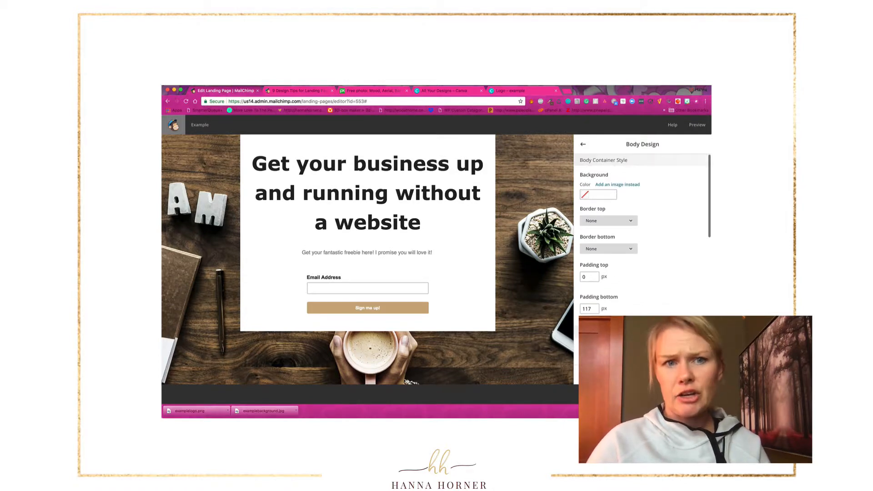
pyautogui.scroll(3, 512, 227)
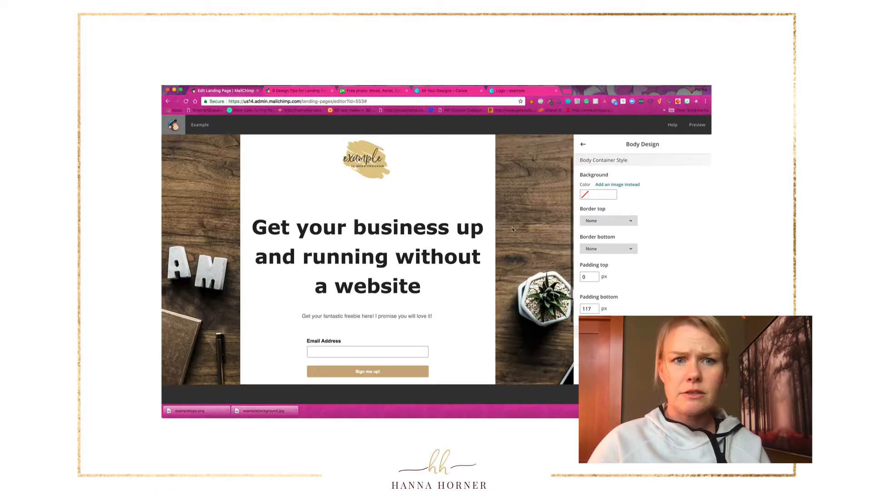
pyautogui.scroll(2, 512, 227)
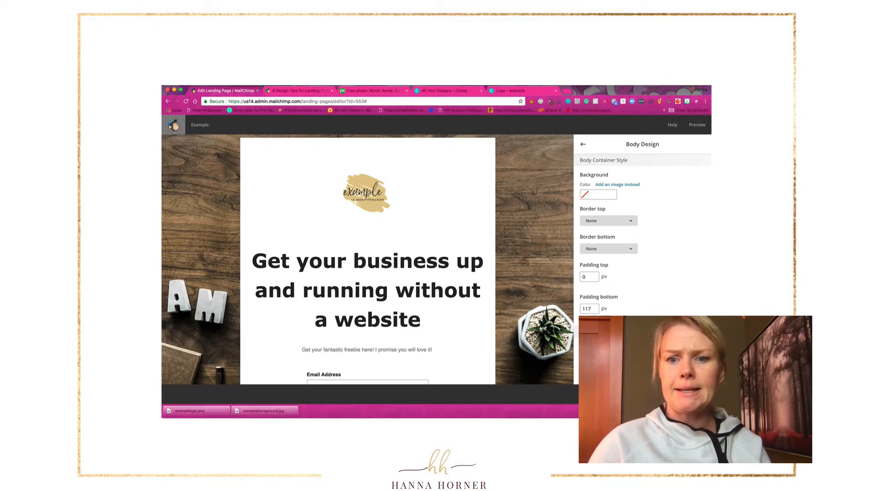
pyautogui.click(596, 374)
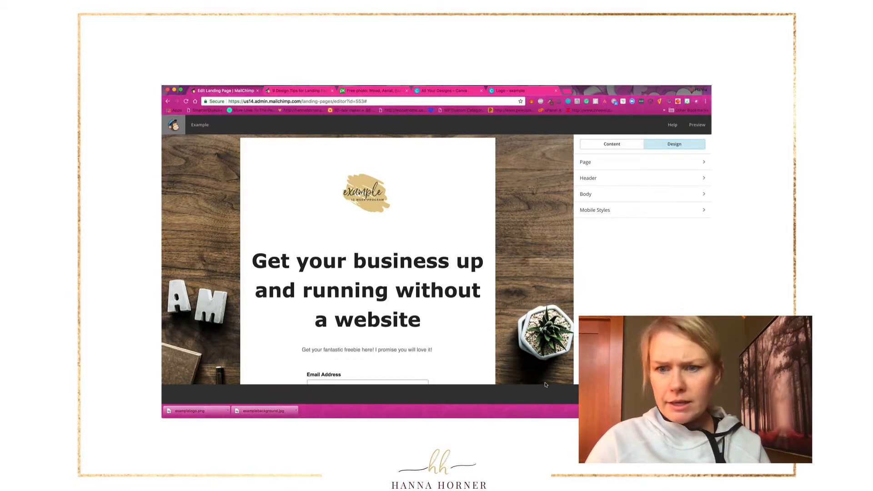
# - Leave the page editor and save "example12weekprogram" as the landing page's title and URL ending
pyautogui.click(689, 394)
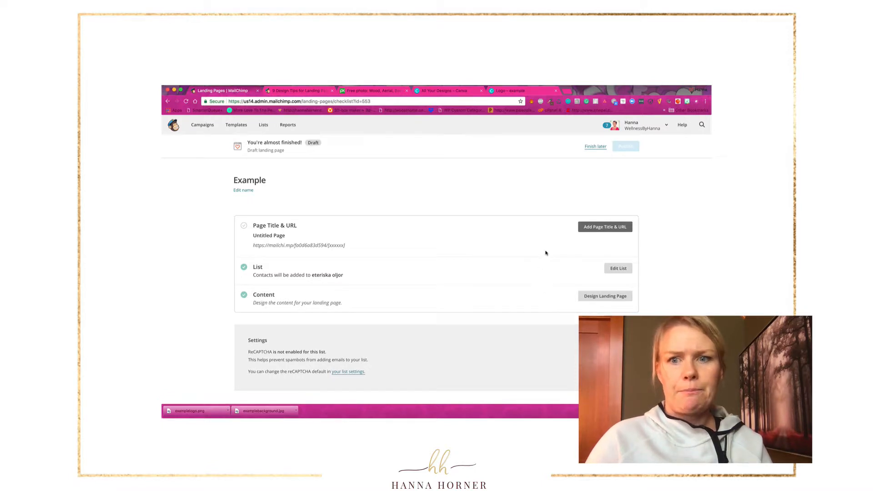
pyautogui.scroll(-2, 534, 258)
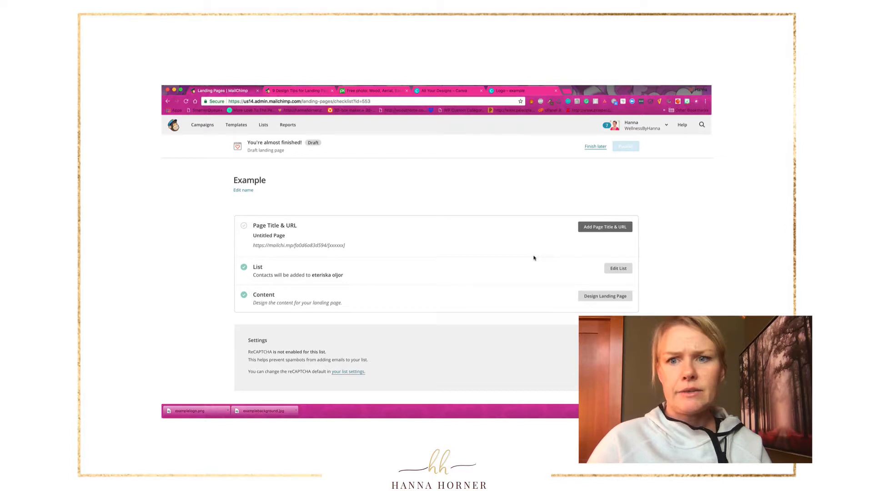
pyautogui.click(597, 227)
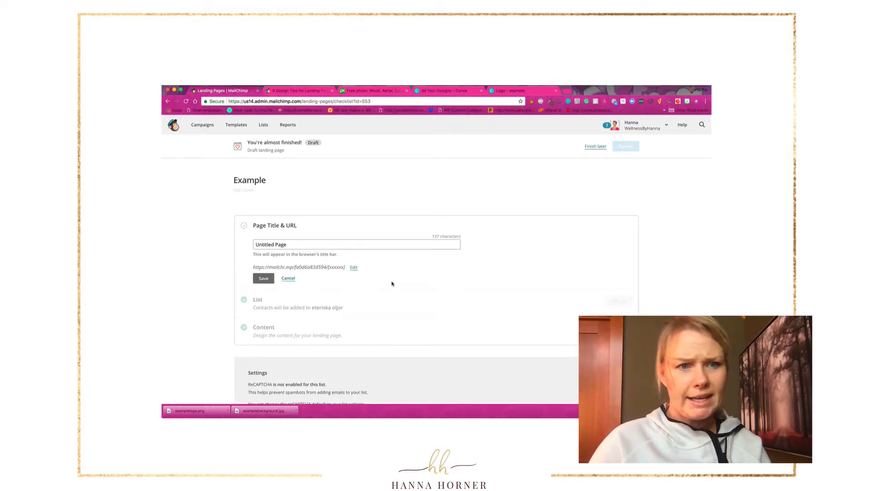
pyautogui.click(294, 245)
pyautogui.moveTo(280, 244); pyautogui.dragTo(317, 244)
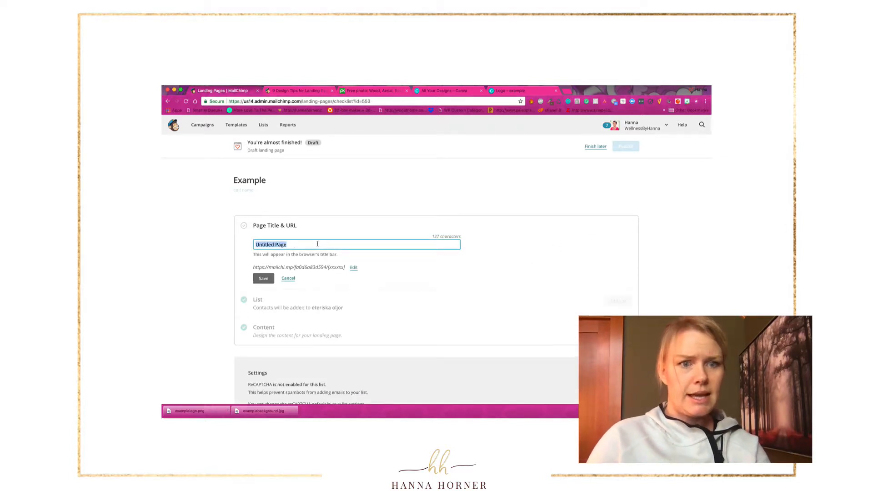
pyautogui.write('wx')
pyautogui.press('BackSpace')
pyautogui.press('BackSpace')
pyautogui.write('e')
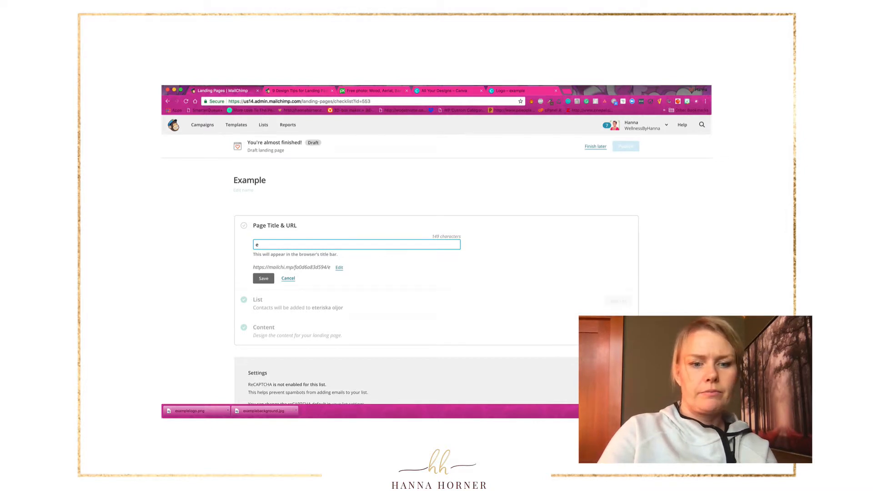
pyautogui.write('xample1')
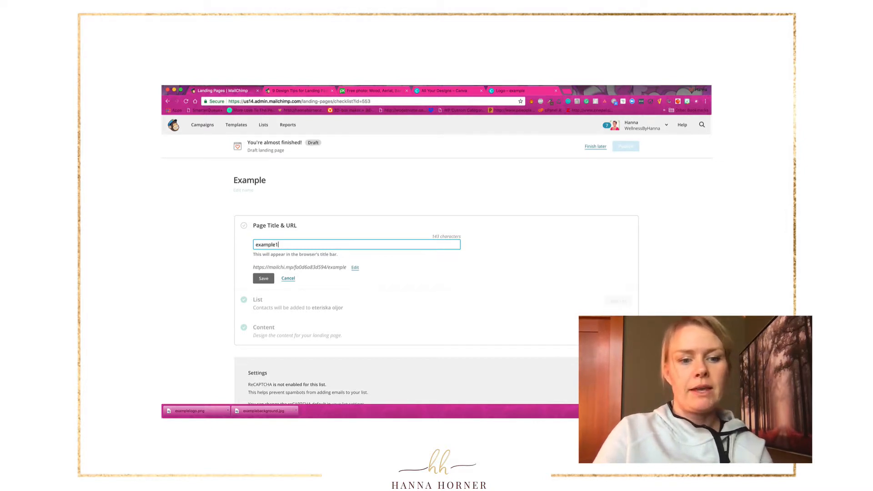
pyautogui.write('2weekprogram')
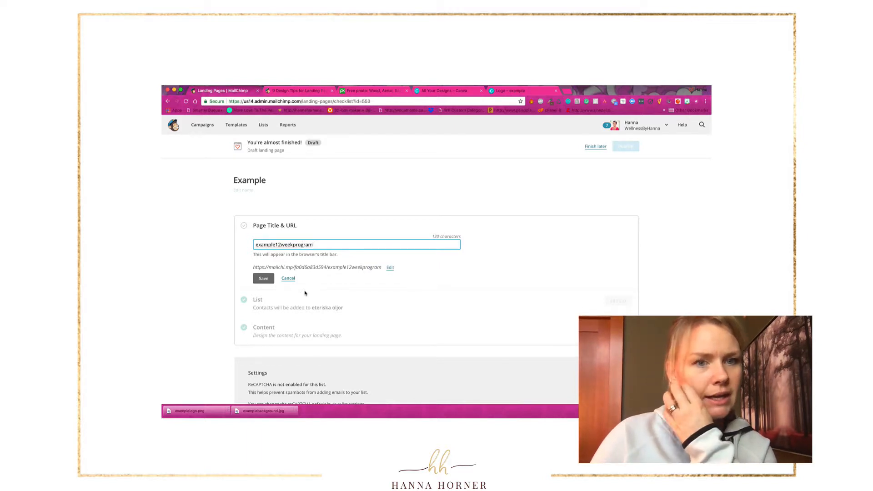
pyautogui.click(321, 284)
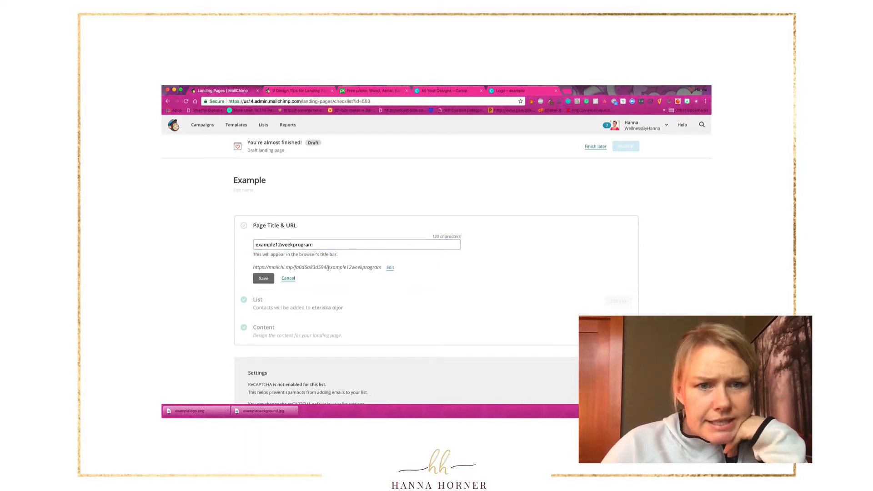
pyautogui.click(264, 278)
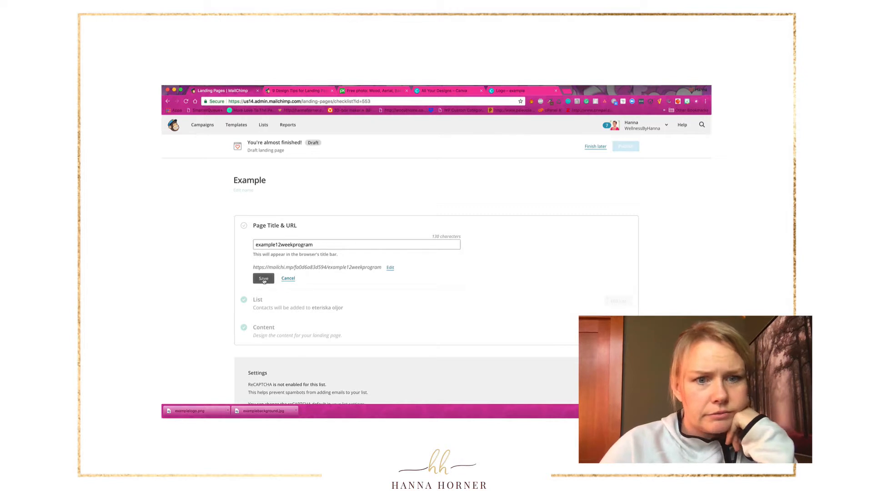
# - Check the completed landing page checklist and publish the Example landing page
pyautogui.scroll(-2, 388, 324)
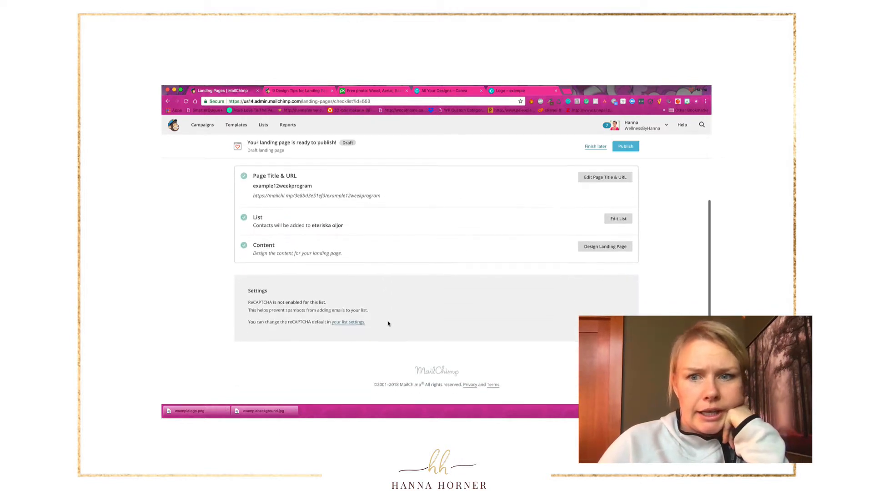
pyautogui.scroll(2, 388, 323)
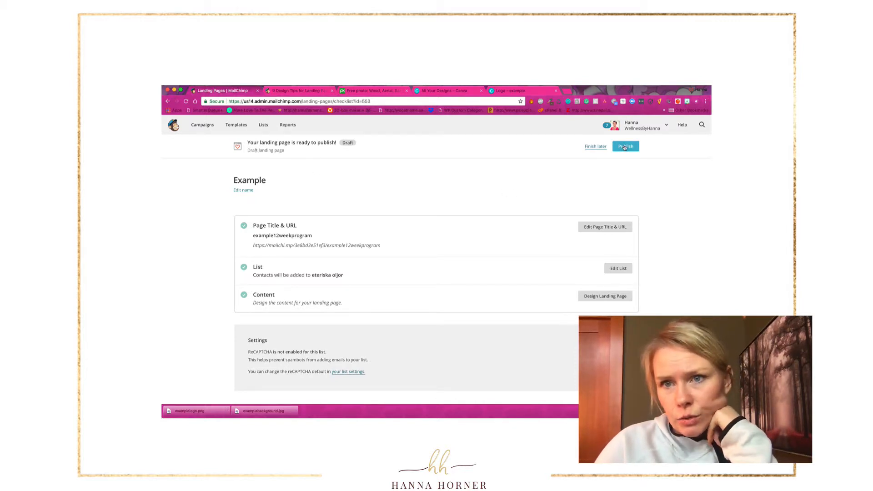
pyautogui.click(624, 147)
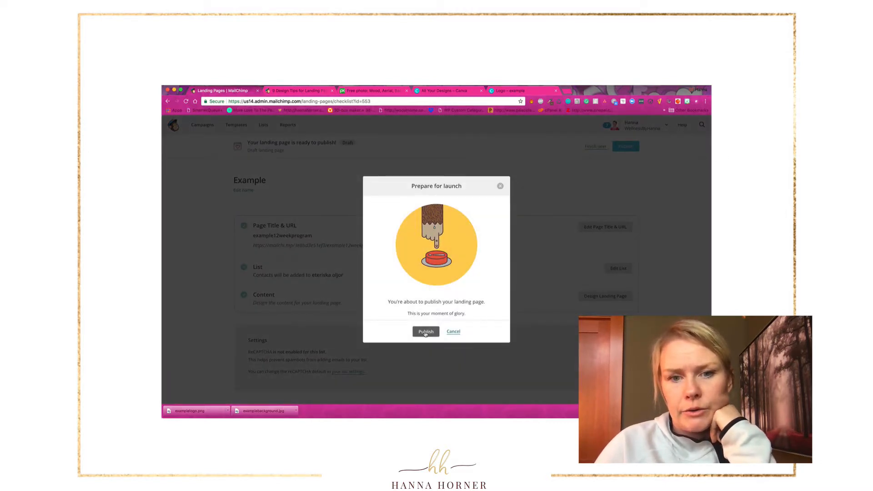
pyautogui.click(425, 331)
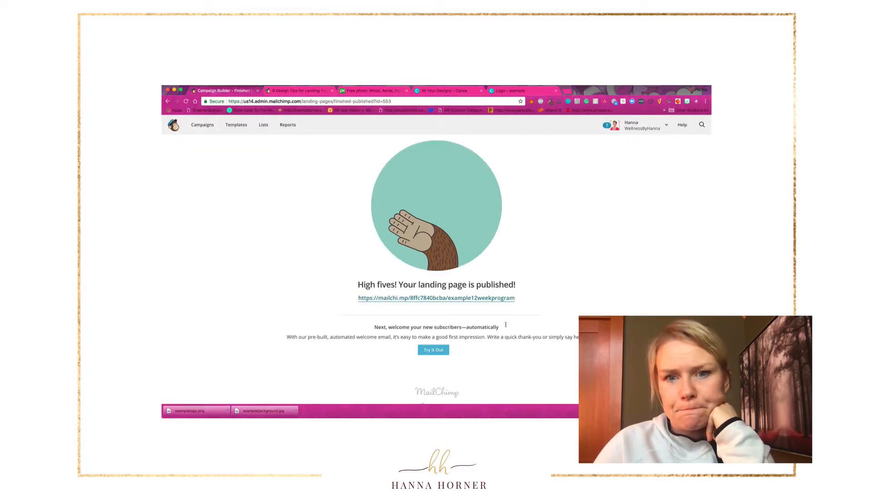
# - Open the published landing page's link in a new browser tab and look over the live page
pyautogui.moveTo(516, 299); pyautogui.dragTo(355, 299)
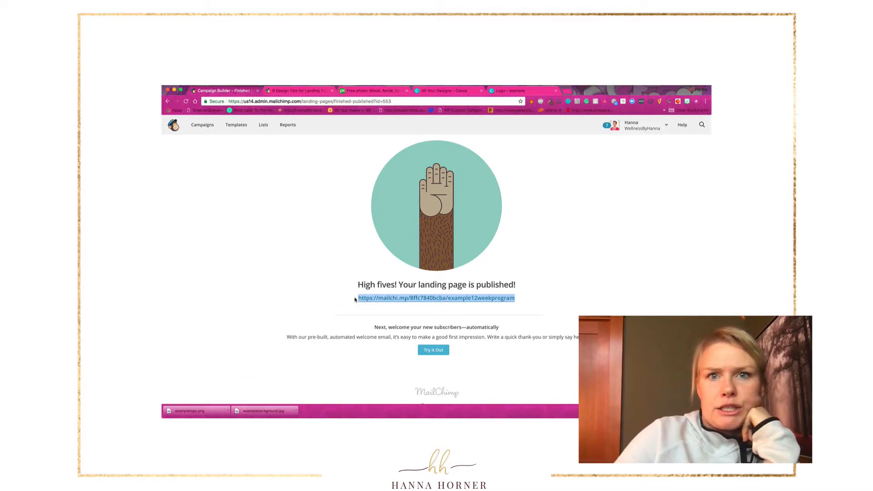
pyautogui.click(567, 90)
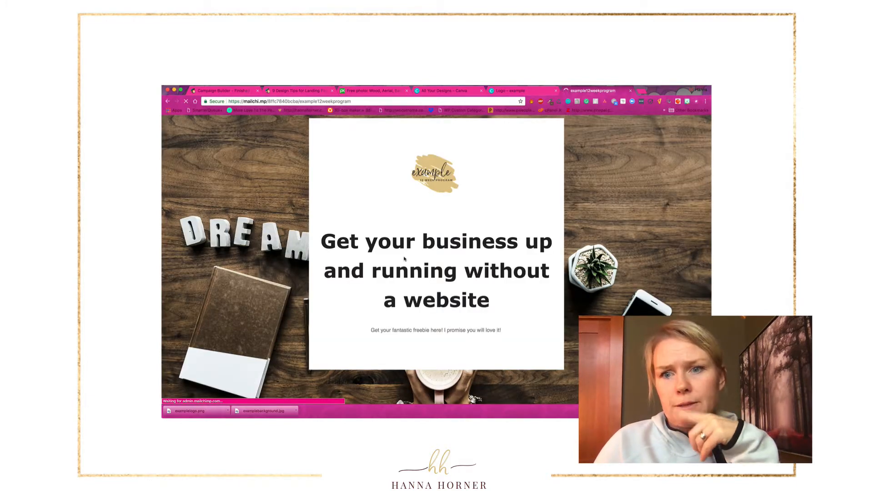
pyautogui.scroll(-1, 253, 367)
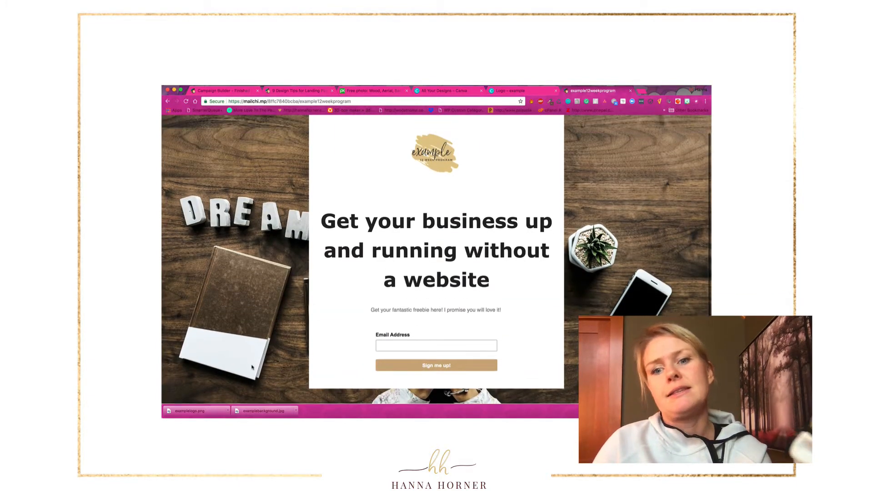
pyautogui.scroll(1, 252, 367)
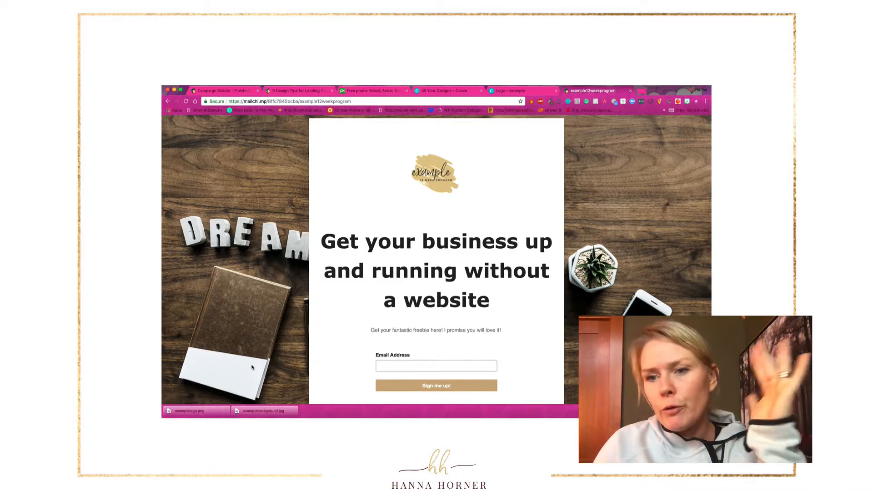
# - Return to the campaigns and set the "Welcome Subscribers from Example" workflow's signup trigger delay to immediately
pyautogui.click(272, 92)
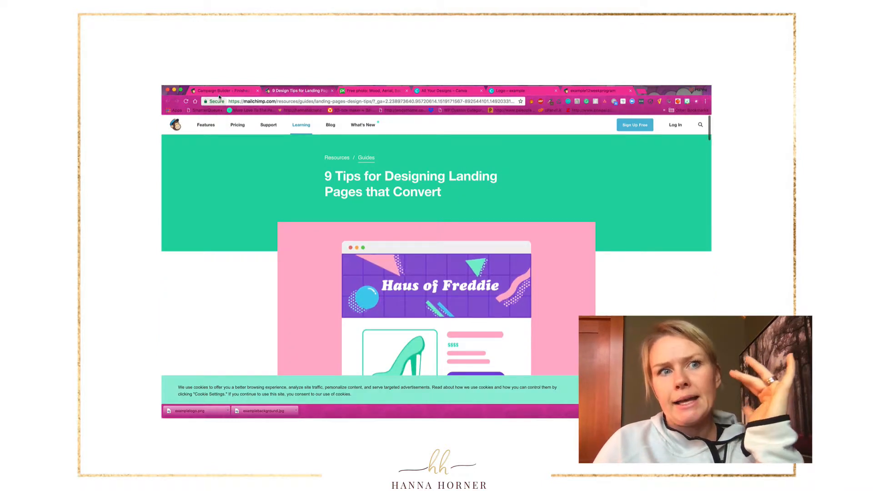
pyautogui.click(219, 94)
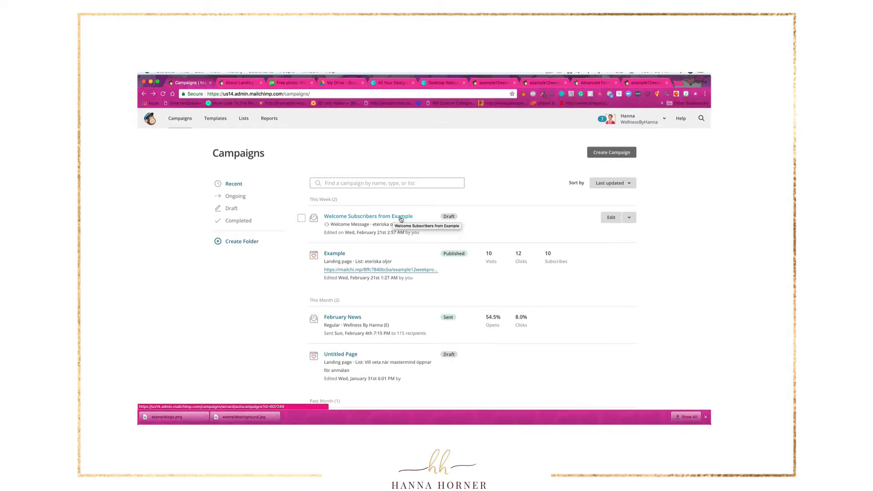
pyautogui.click(611, 218)
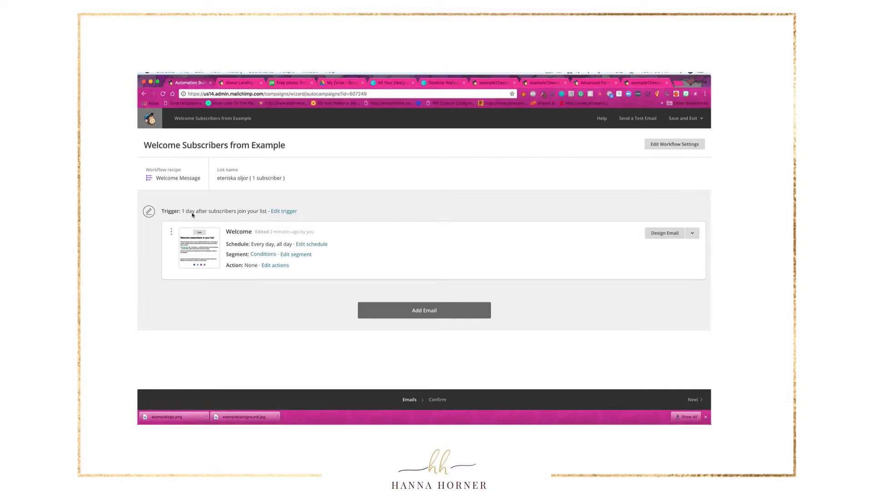
pyautogui.click(286, 212)
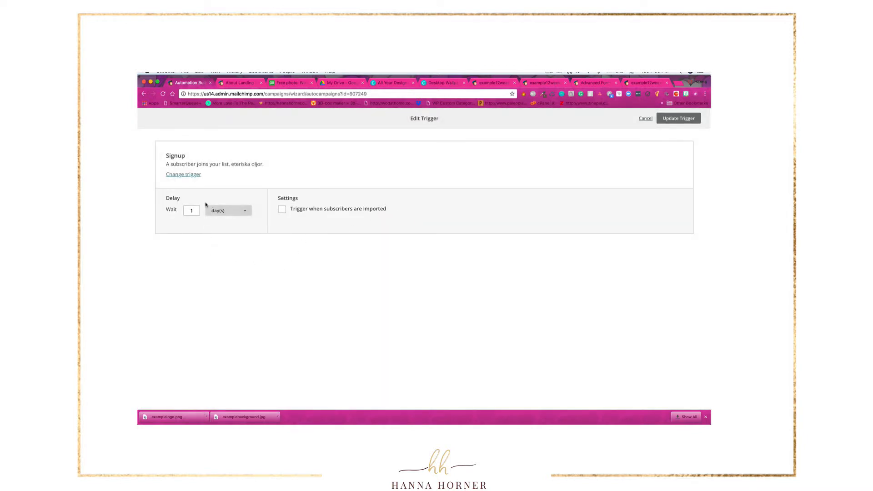
pyautogui.click(193, 210)
pyautogui.click(244, 210)
pyautogui.click(241, 200)
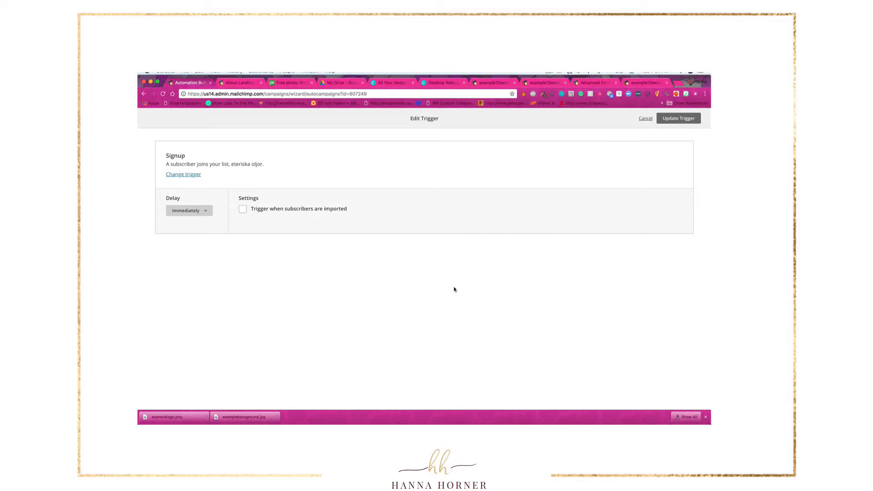
pyautogui.click(676, 118)
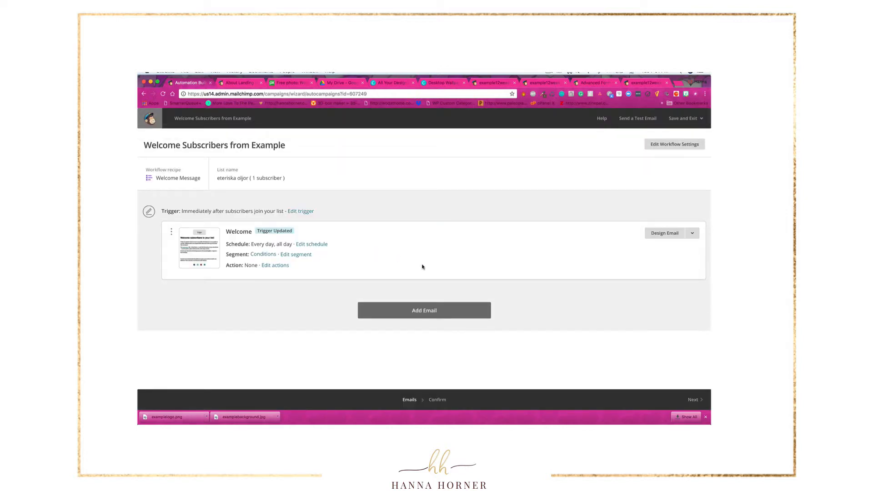
# - Open the Welcome email's design and replace its logo placeholder with the uploaded example 12 week program logo
pyautogui.click(691, 233)
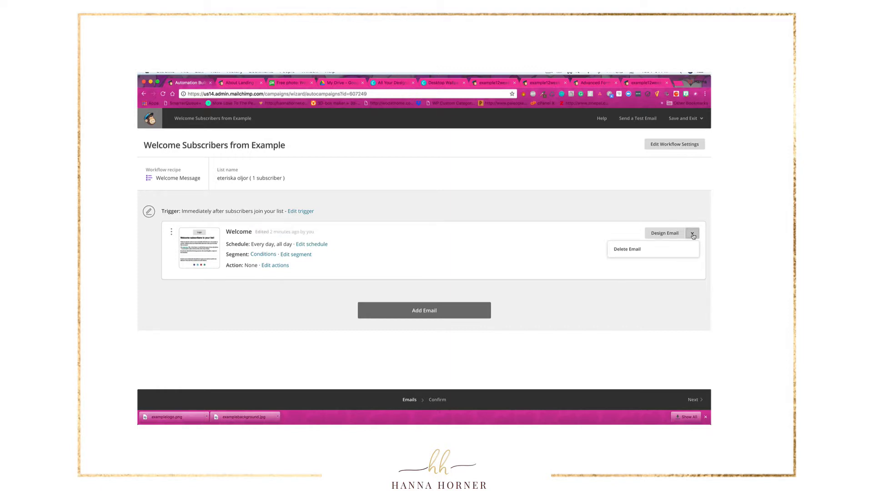
pyautogui.click(668, 234)
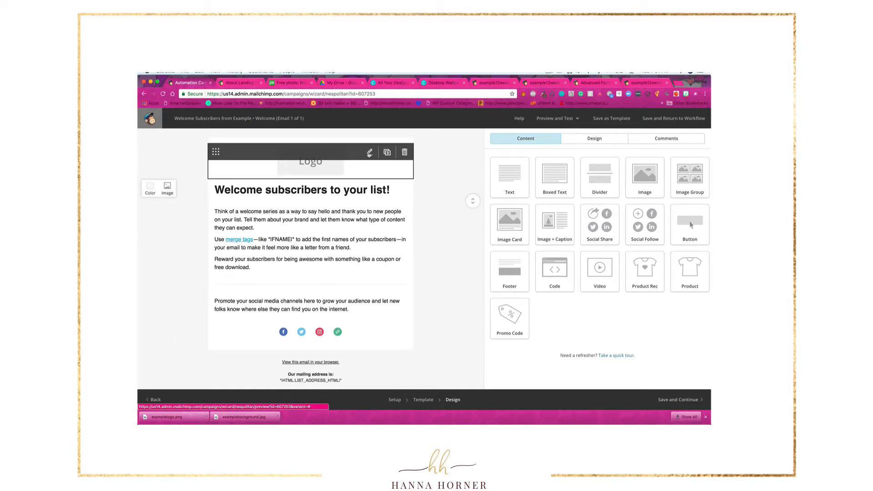
pyautogui.click(369, 152)
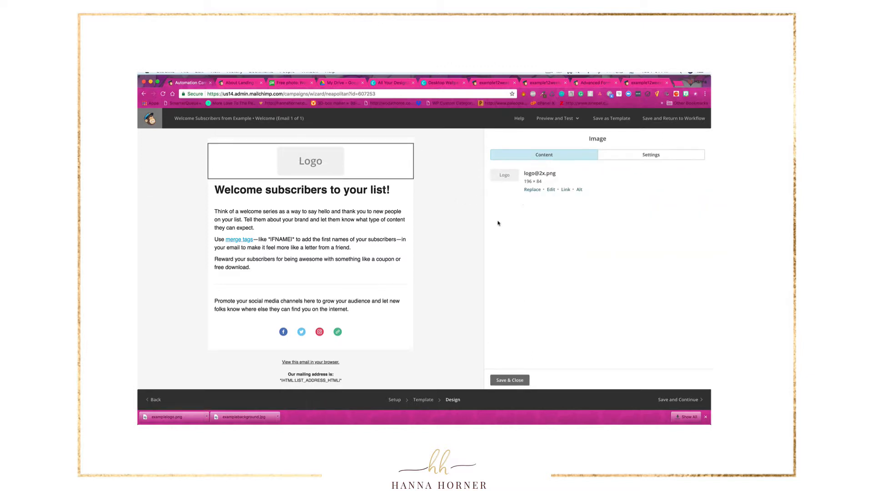
pyautogui.click(532, 190)
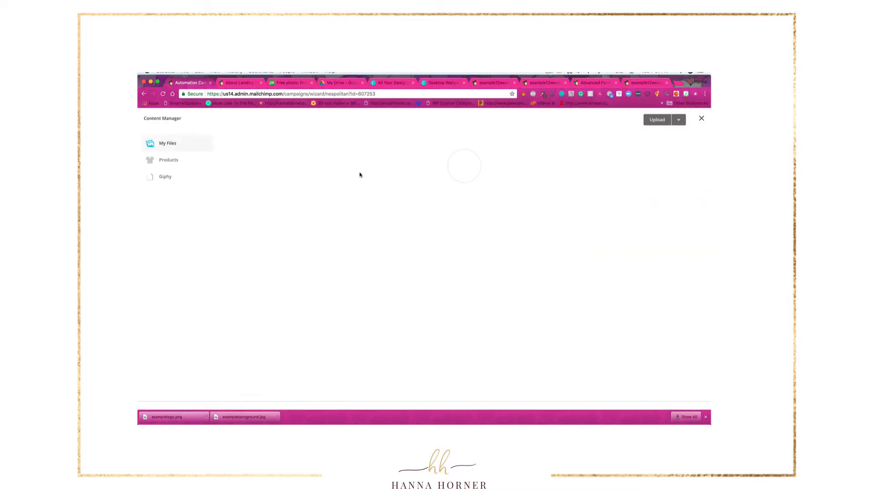
pyautogui.click(271, 204)
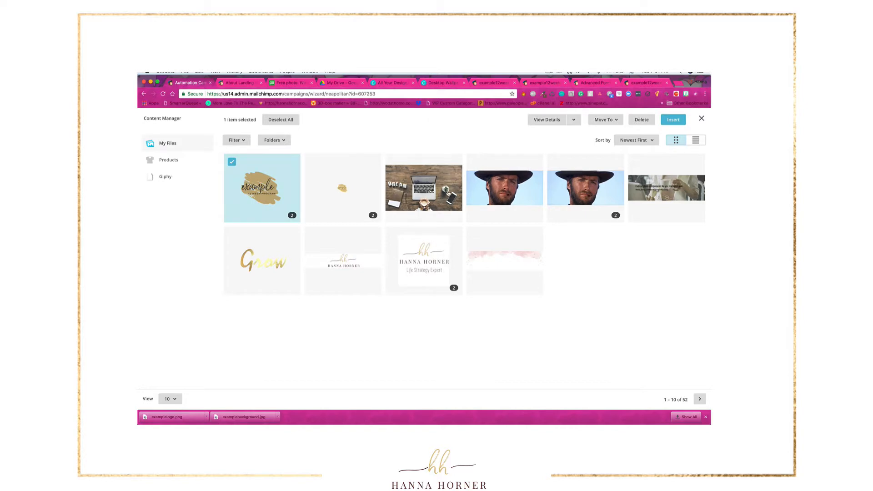
pyautogui.click(673, 119)
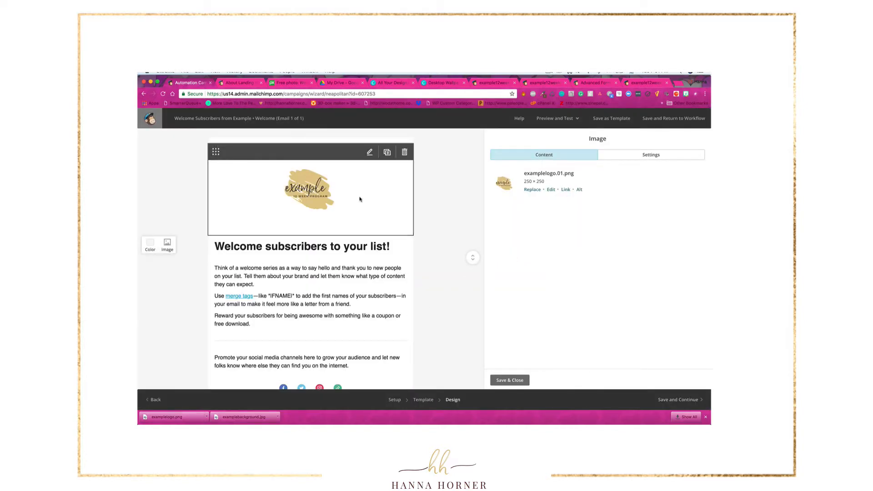
# - Replace the welcome email's heading text with "Hey! Welcome!"
pyautogui.click(359, 245)
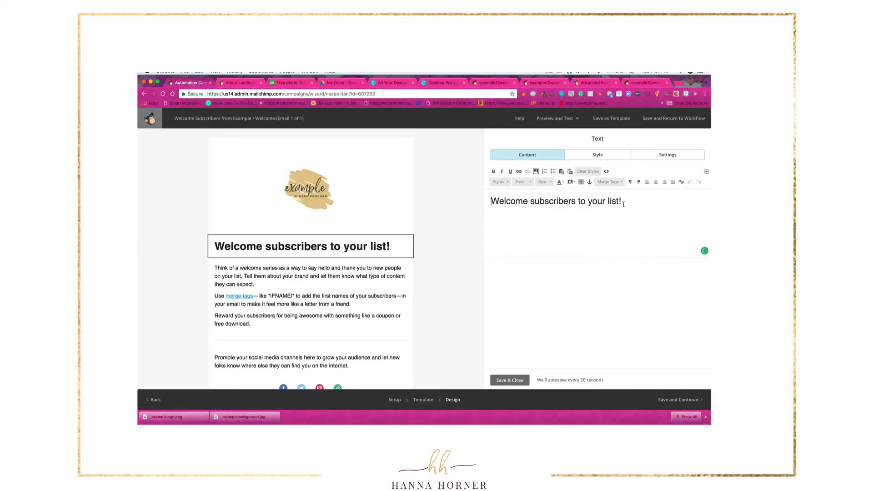
pyautogui.moveTo(621, 201); pyautogui.dragTo(484, 203)
pyautogui.write('Hey')
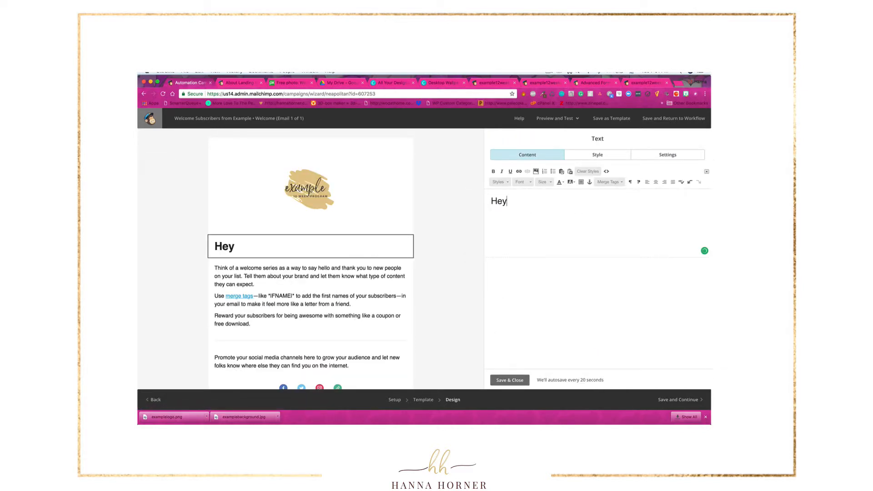
pyautogui.write('! Welcome!')
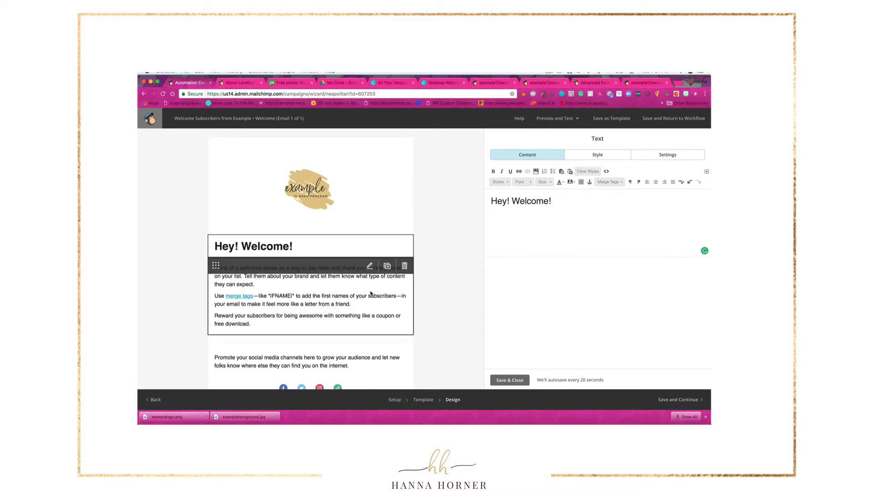
# - Start inserting a link after the first paragraph of the email's body text and check the Canva and Google Drive tabs
pyautogui.click(369, 266)
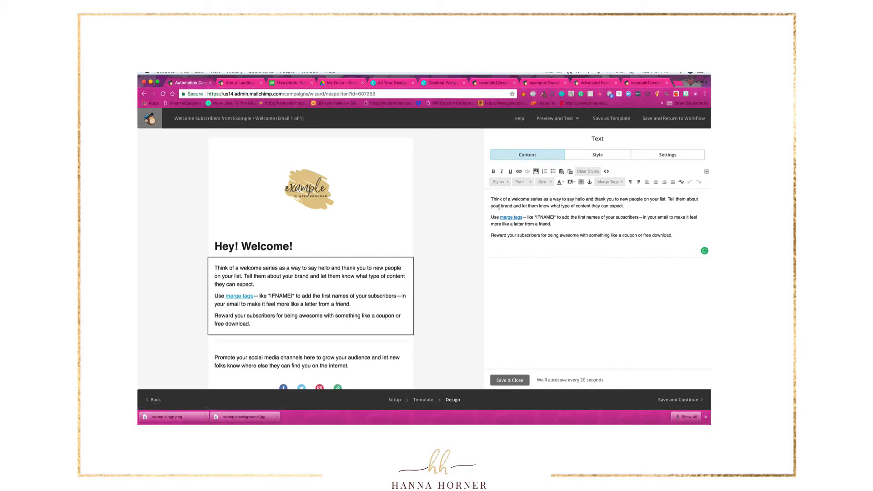
pyautogui.moveTo(491, 200)
pyautogui.mouseDown()
pyautogui.moveTo(495, 241)
pyautogui.moveTo(490, 215)
pyautogui.mouseUp()
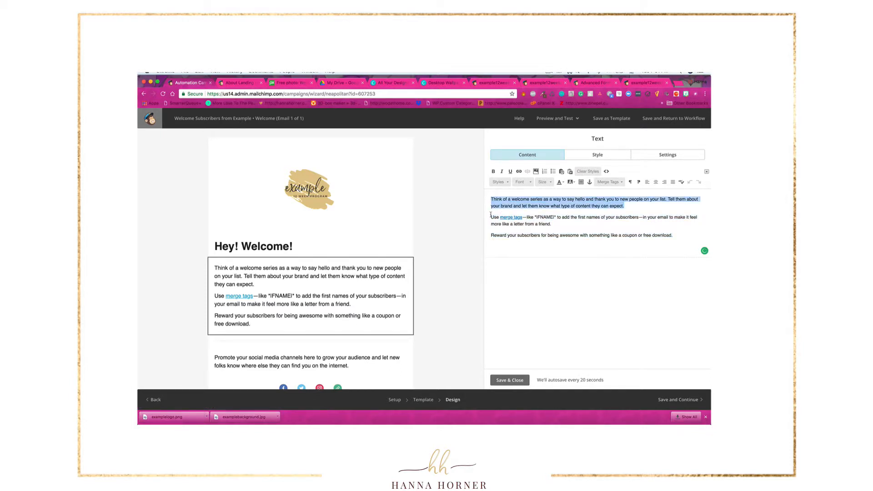
pyautogui.click(627, 205)
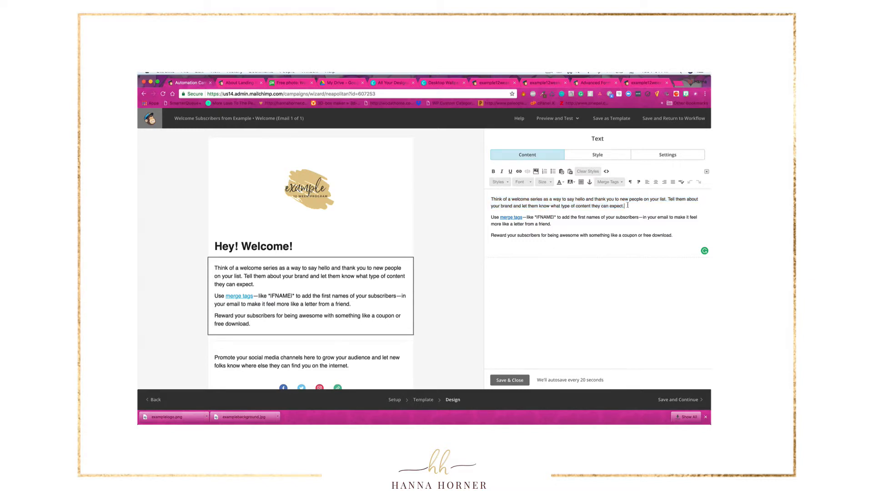
pyautogui.click(519, 172)
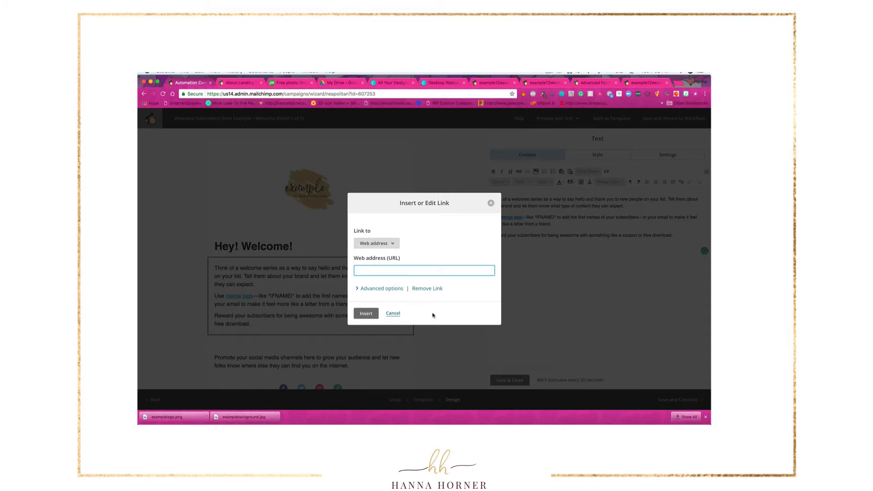
pyautogui.click(439, 82)
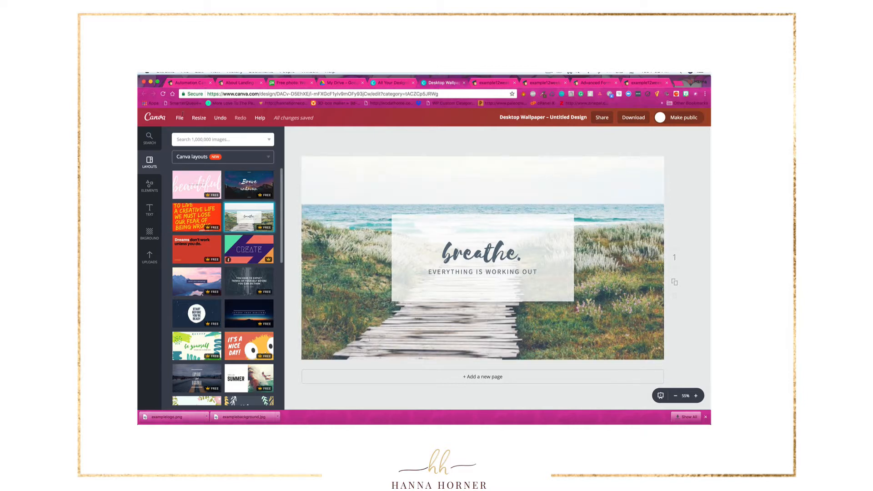
pyautogui.click(188, 82)
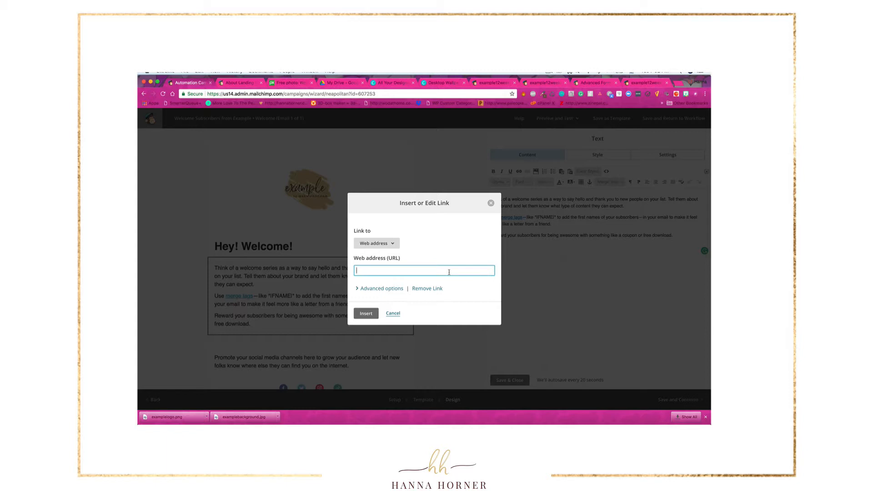
pyautogui.click(341, 83)
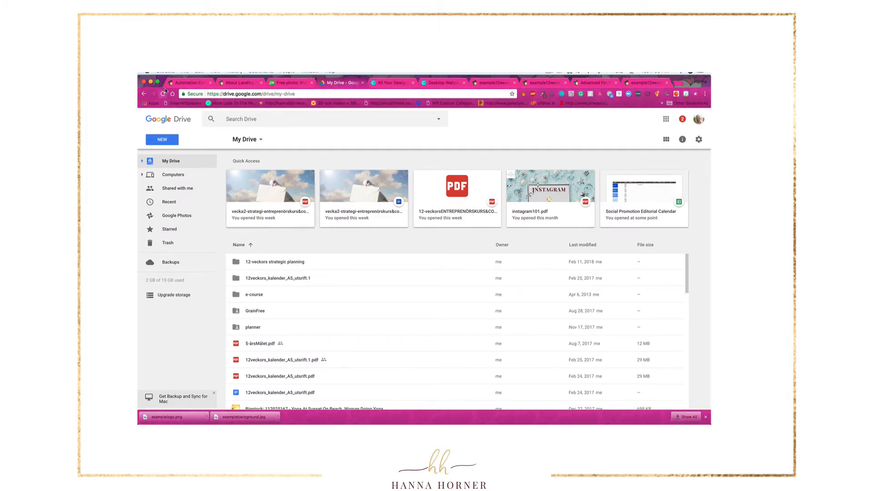
pyautogui.click(188, 82)
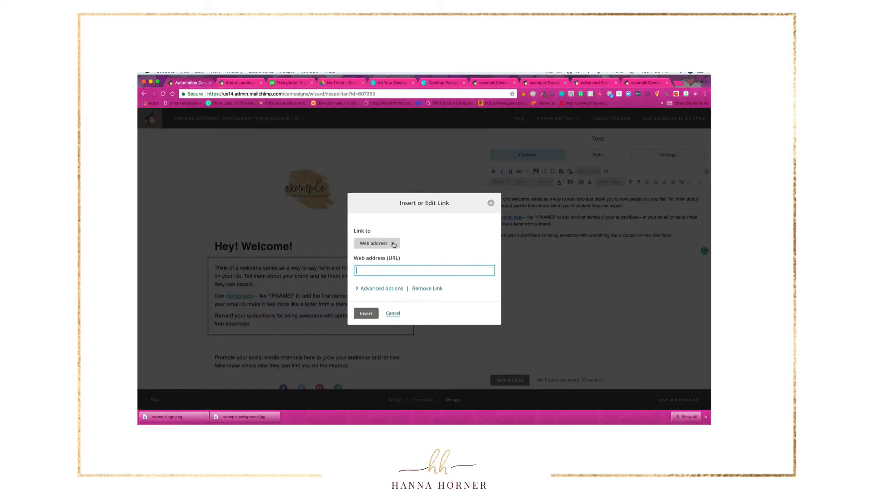
# - Try to link the body text to a file by uploading the 12weekIMPLEMENTER file from Downloads, and leave the link dialog
pyautogui.click(392, 244)
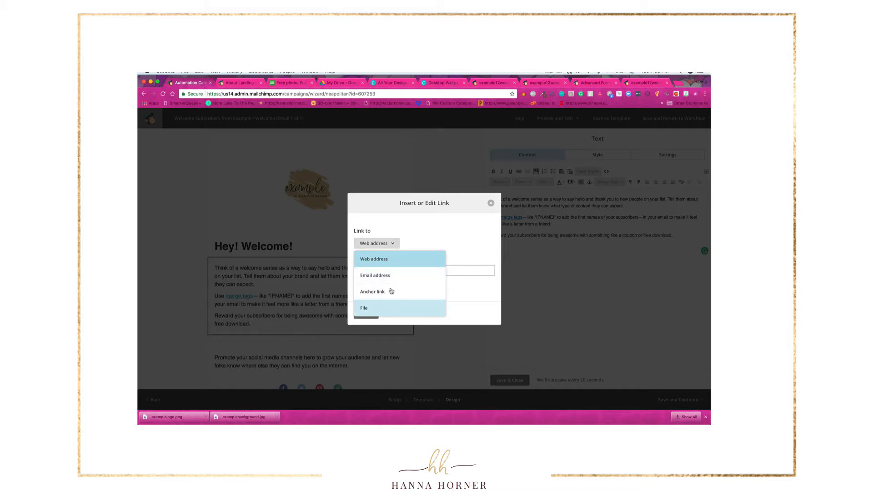
pyautogui.click(366, 308)
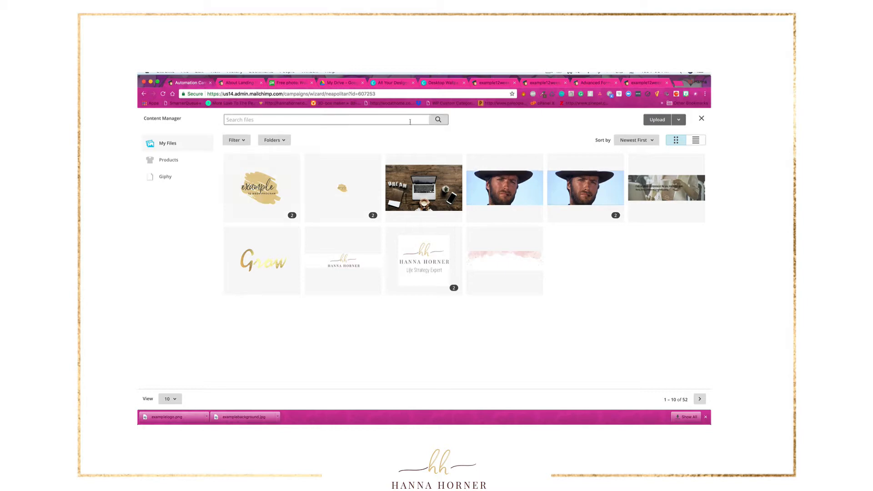
pyautogui.click(656, 119)
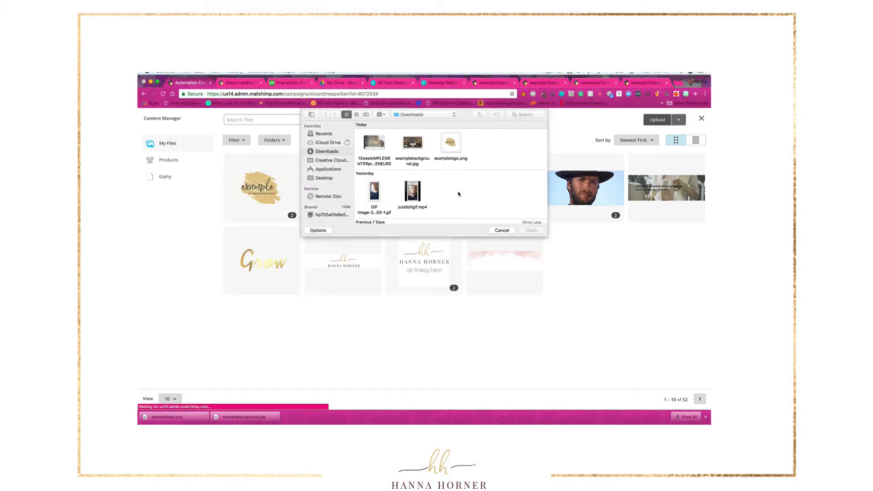
pyautogui.click(372, 143)
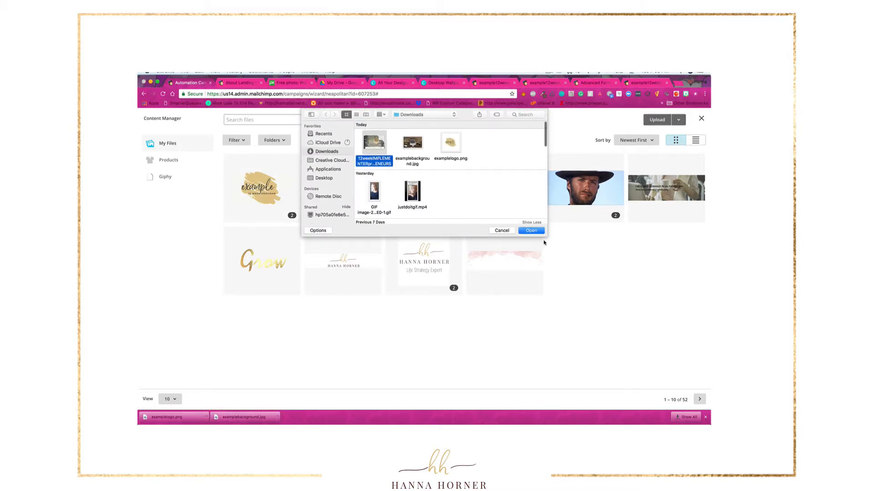
pyautogui.click(533, 231)
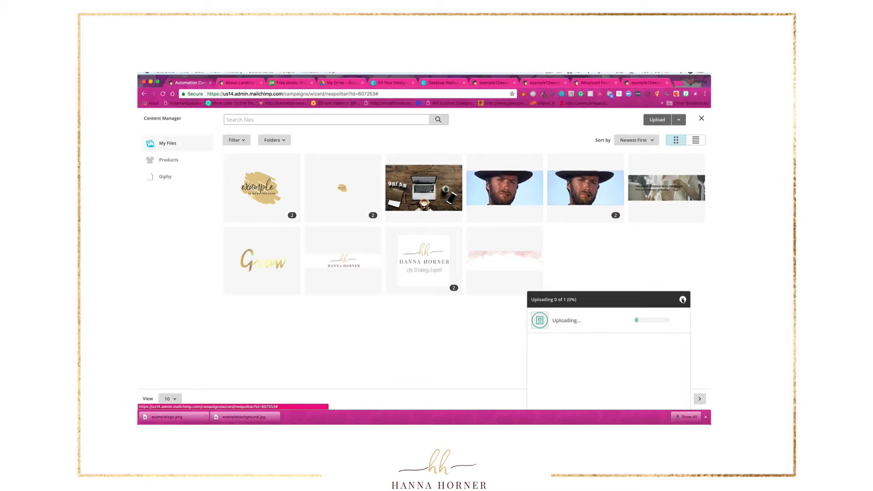
pyautogui.click(682, 299)
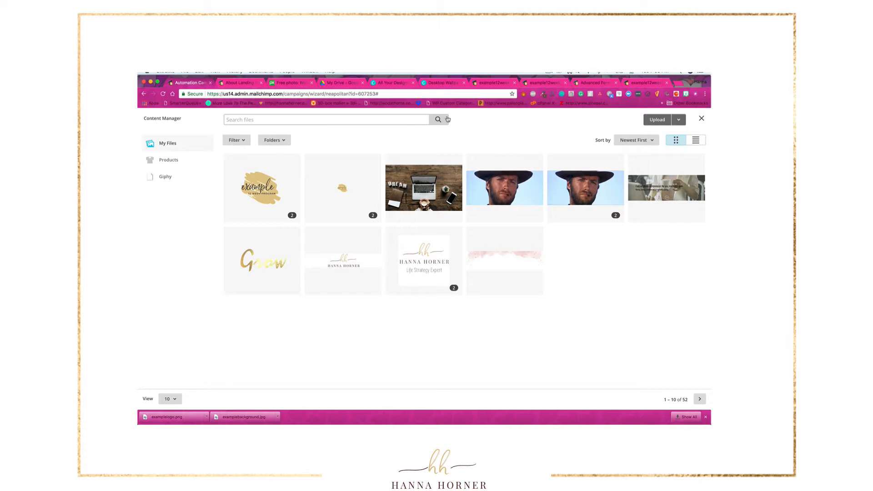
pyautogui.click(678, 120)
pyautogui.click(701, 118)
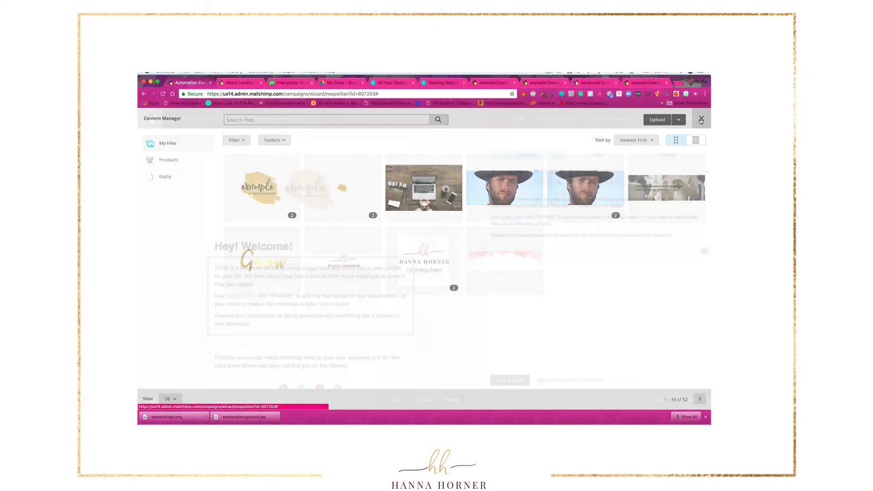
pyautogui.click(367, 243)
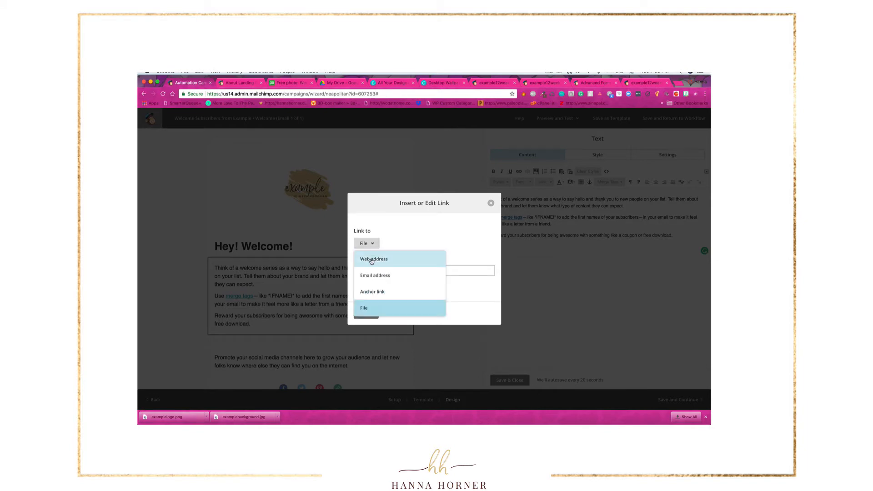
pyautogui.click(371, 259)
pyautogui.click(491, 203)
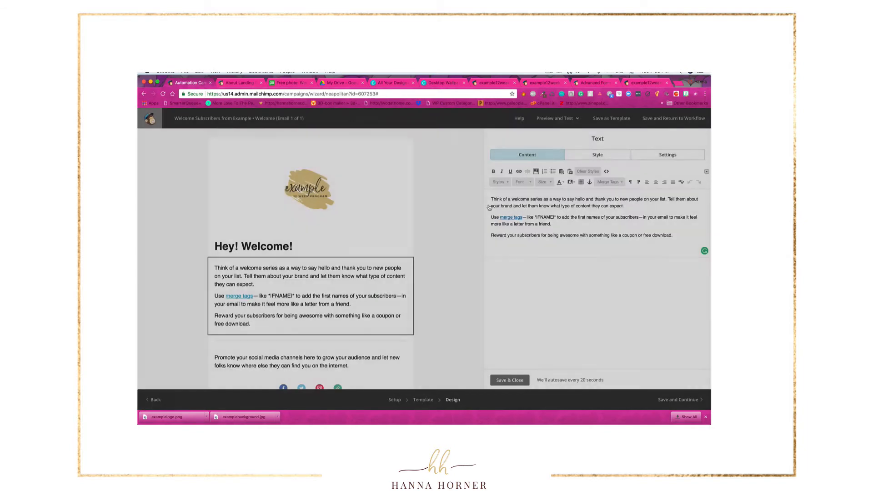
# - Look over the welcome email's layout and reload the live example12weekprogram landing page to view its signup form
pyautogui.moveTo(335, 316)
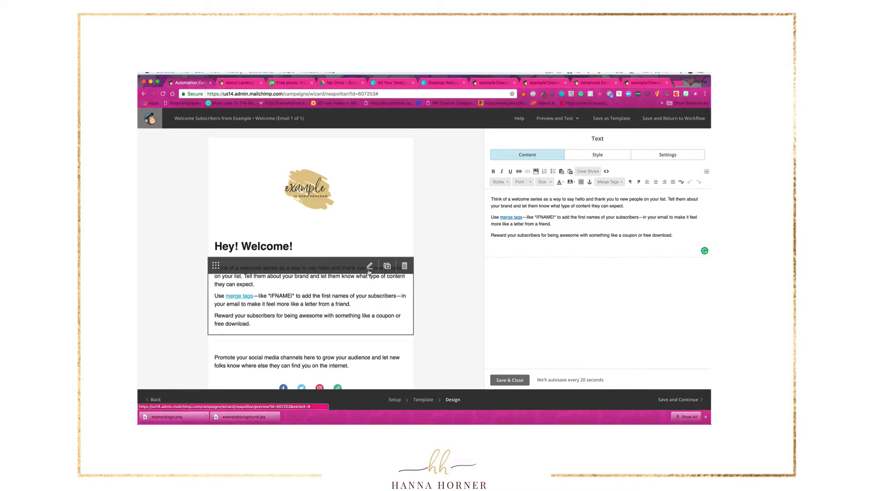
pyautogui.scroll(-4, 349, 317)
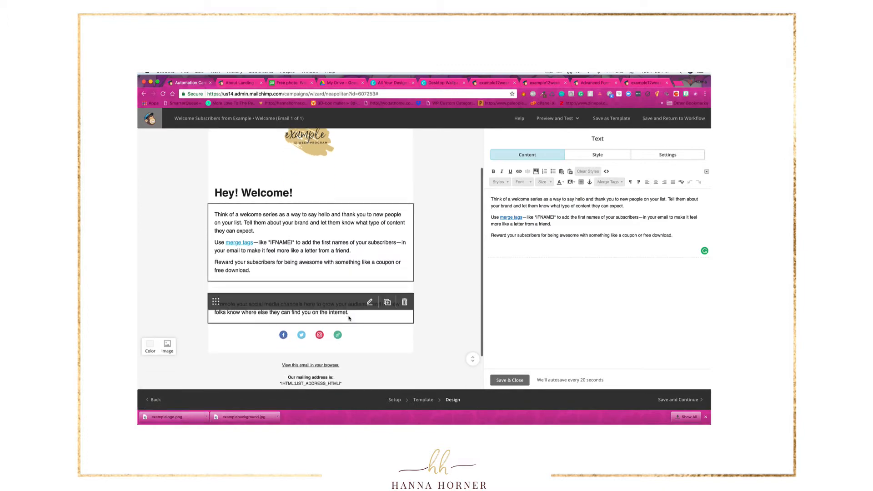
pyautogui.scroll(4, 350, 318)
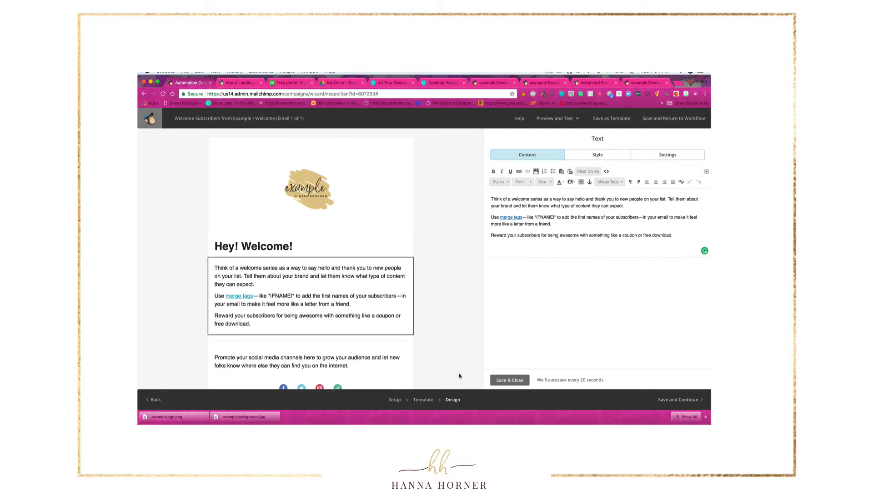
pyautogui.moveTo(399, 331)
pyautogui.click(536, 83)
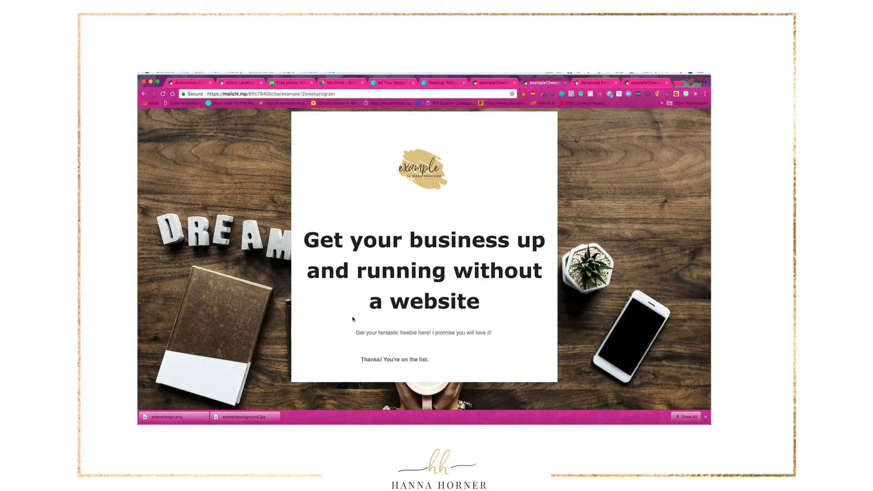
pyautogui.click(163, 93)
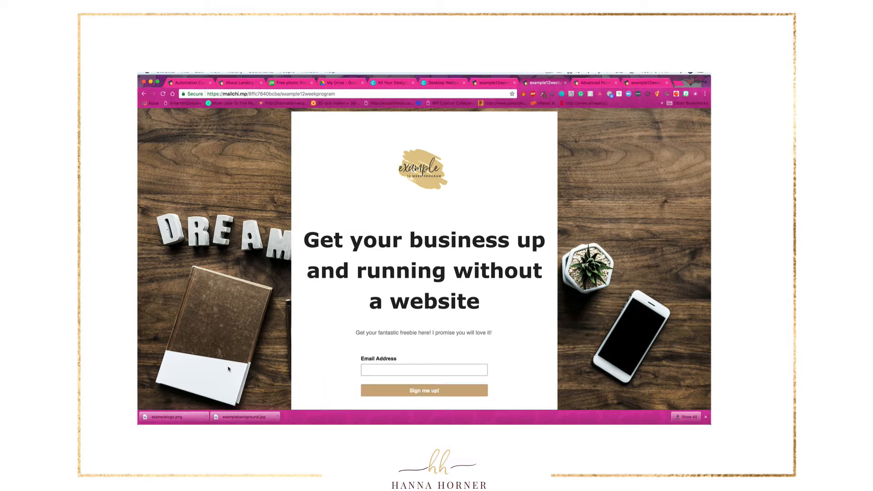
pyautogui.scroll(-2, 367, 374)
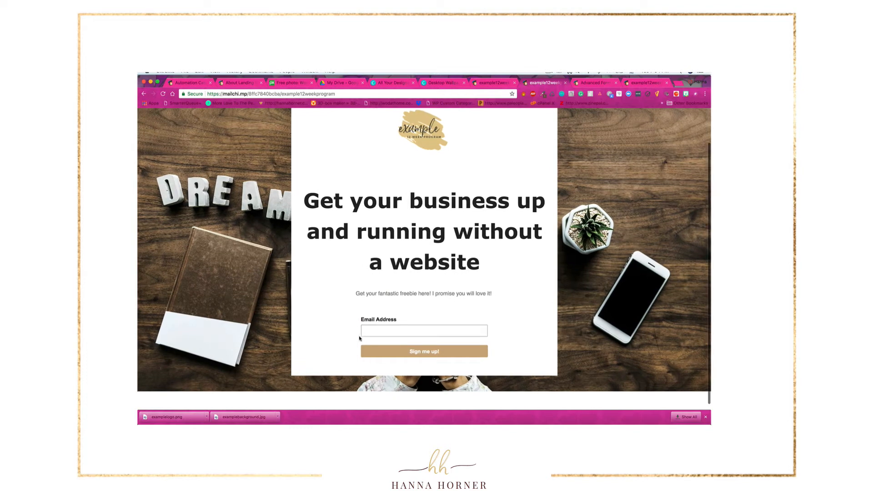
pyautogui.click(365, 332)
pyautogui.click(189, 83)
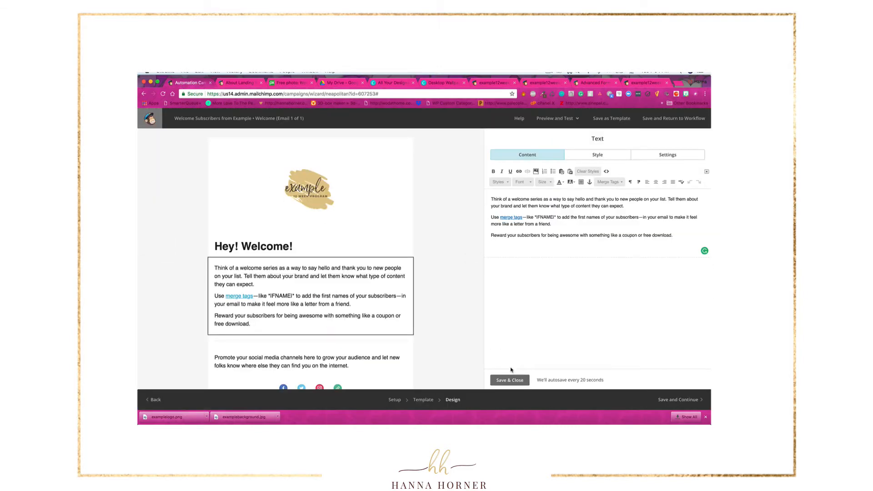
# - Save the welcome email's design and return to the Welcome Subscribers from Example workflow
pyautogui.click(665, 400)
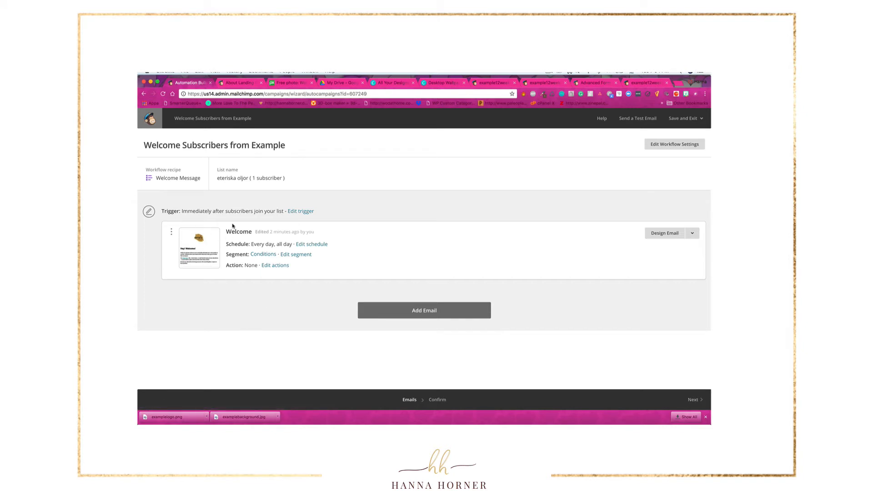
pyautogui.click(144, 94)
pyautogui.click(695, 118)
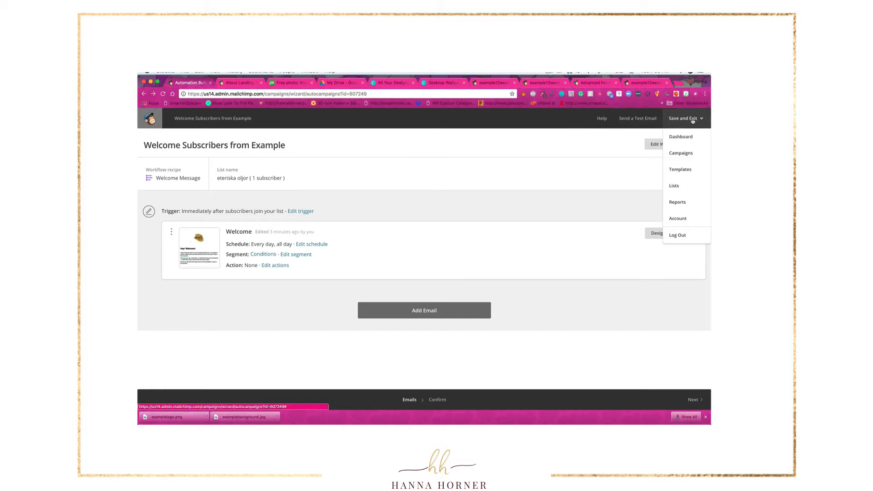
pyautogui.click(680, 152)
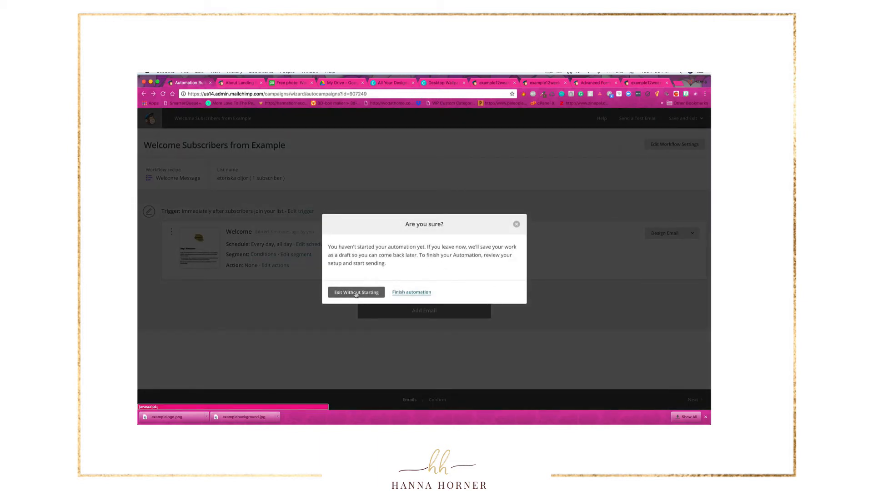
pyautogui.click(516, 224)
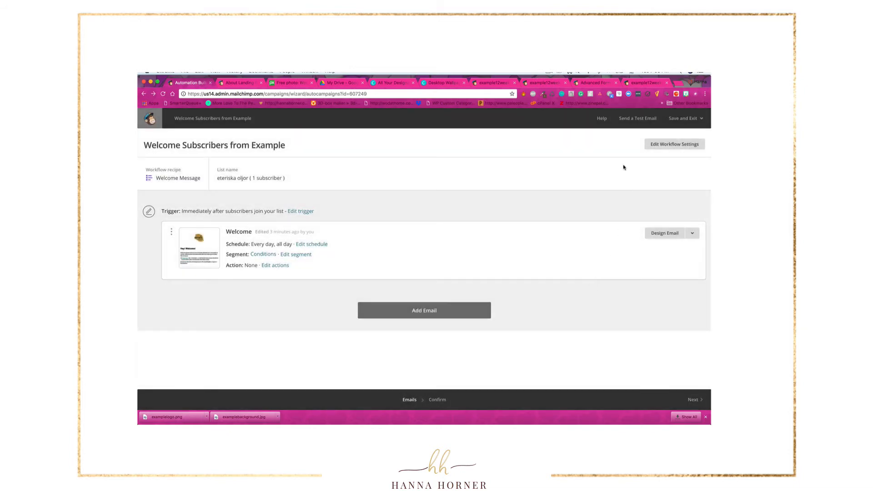
# - Proceed to the automation's confirmation checklist and examine the Welcome email's details for issues that block sending
pyautogui.click(692, 400)
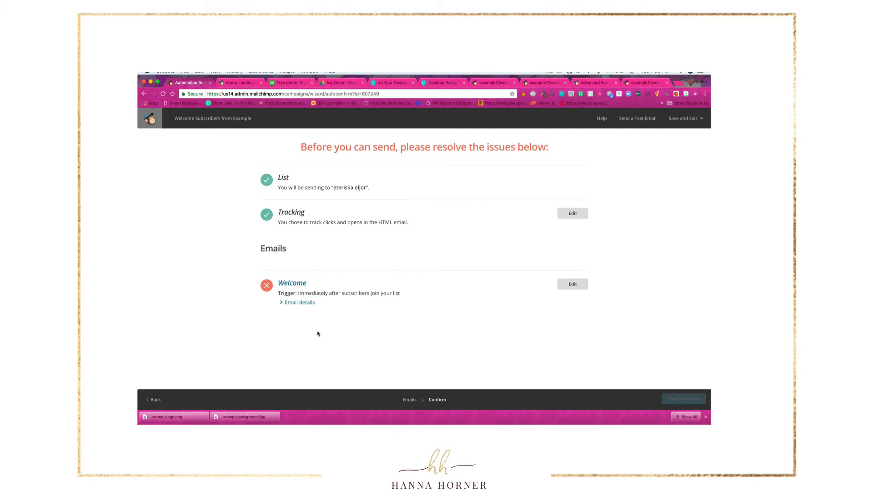
pyautogui.click(298, 303)
pyautogui.scroll(-3, 266, 341)
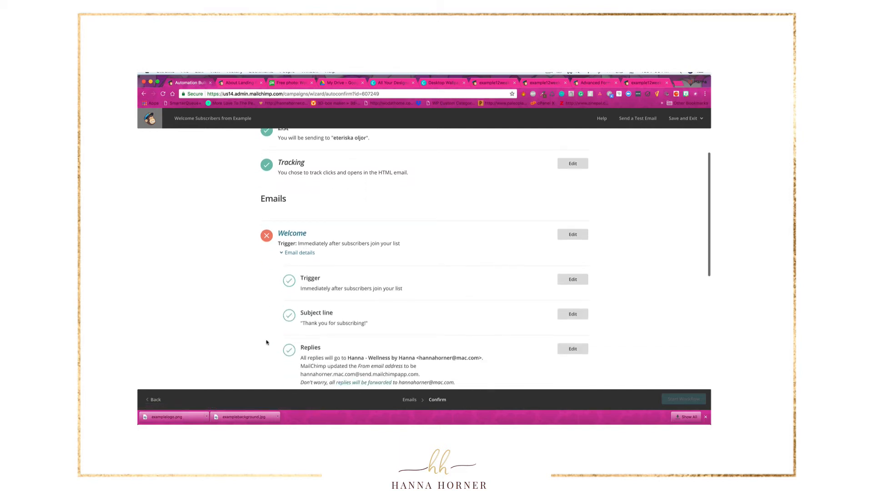
pyautogui.scroll(-1, 266, 342)
pyautogui.scroll(-6, 266, 342)
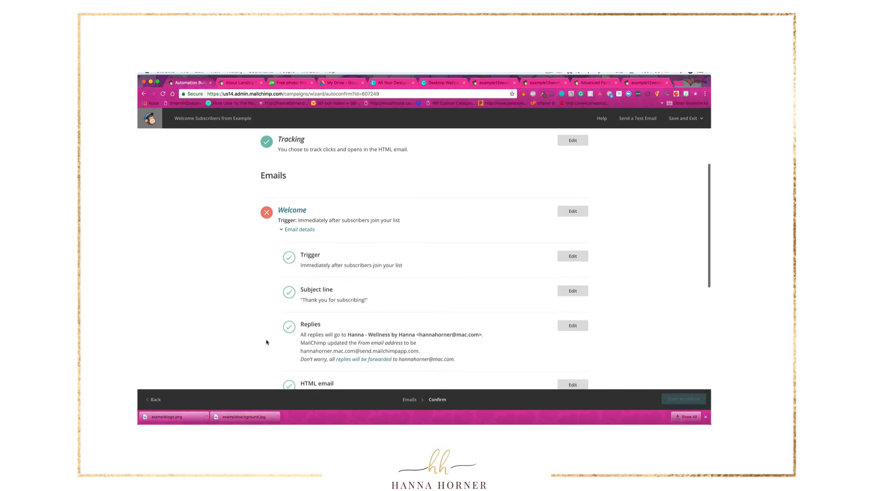
pyautogui.scroll(-7, 266, 341)
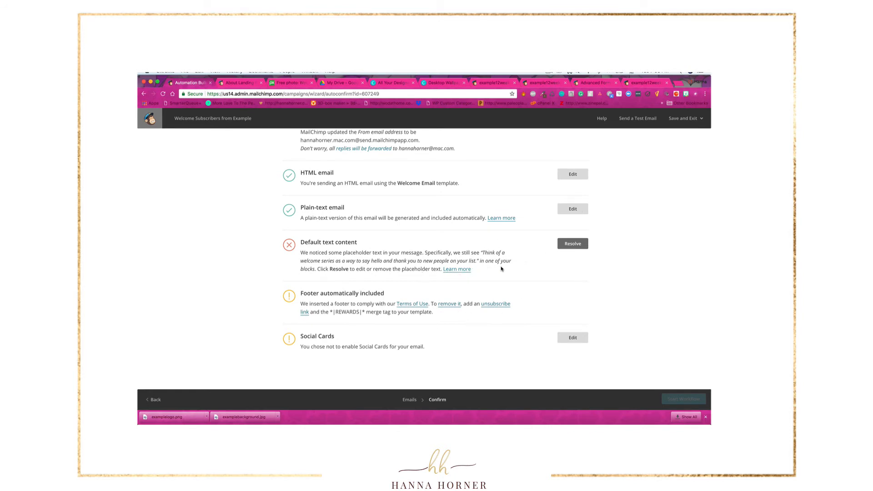
pyautogui.scroll(10, 509, 261)
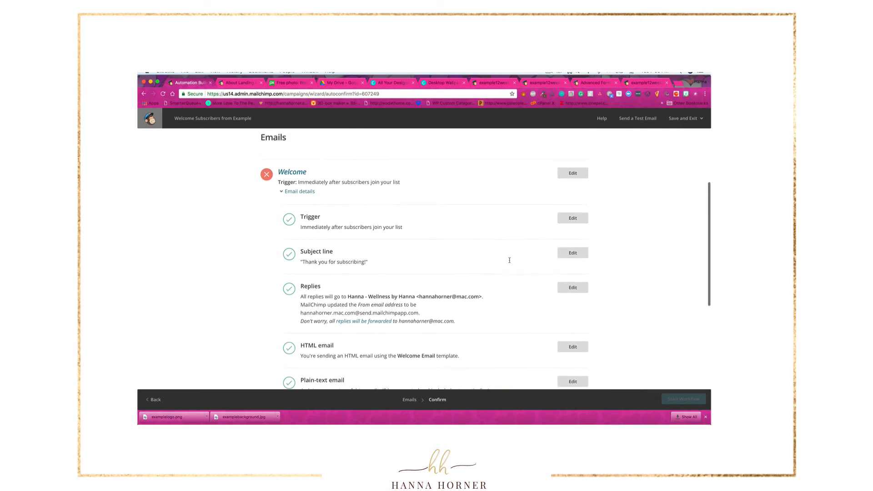
pyautogui.scroll(2, 509, 260)
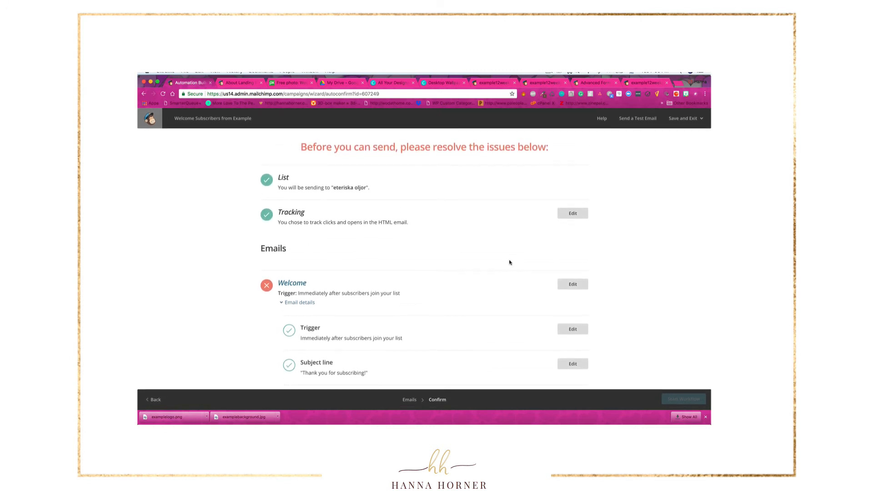
pyautogui.scroll(-2, 510, 262)
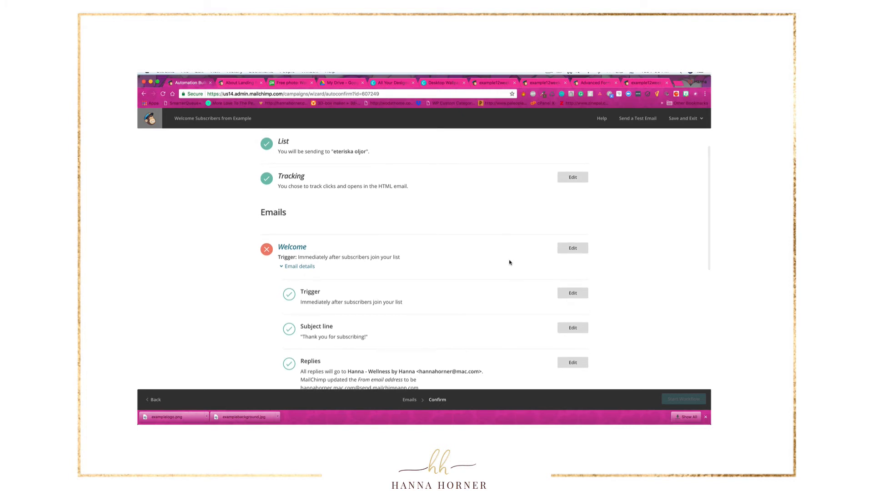
pyautogui.scroll(-3, 510, 262)
pyautogui.scroll(-7, 509, 262)
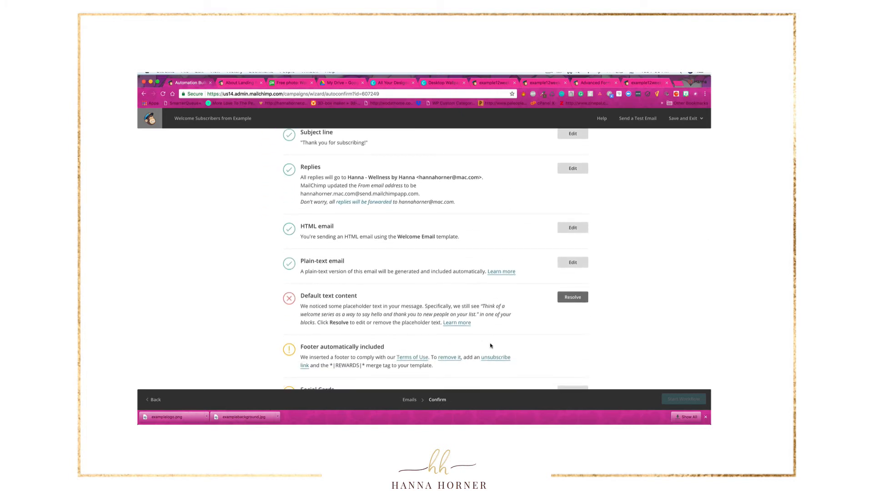
pyautogui.scroll(-3, 472, 344)
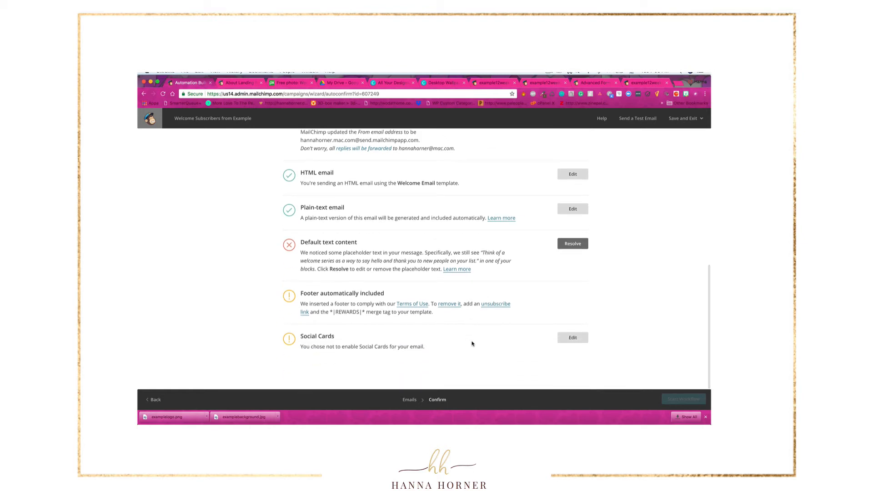
pyautogui.scroll(10, 472, 345)
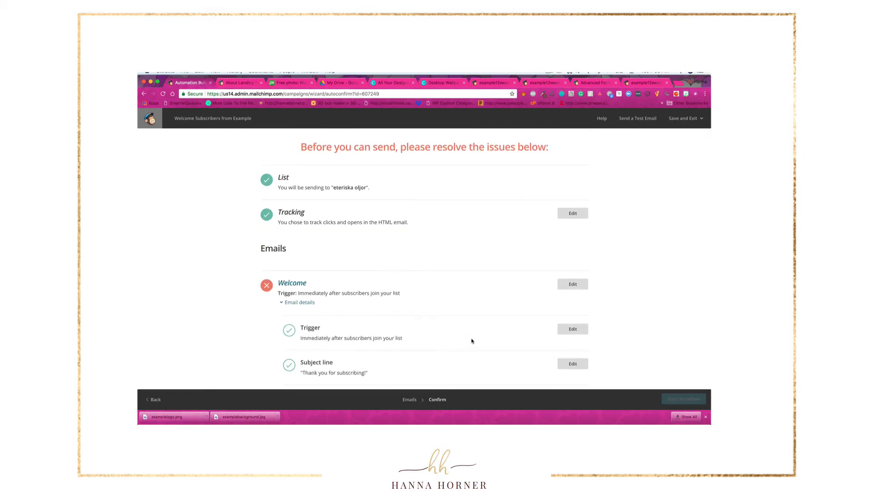
# - Exit to the campaigns list without starting the automation, keeping it as a draft
pyautogui.click(696, 119)
pyautogui.click(678, 153)
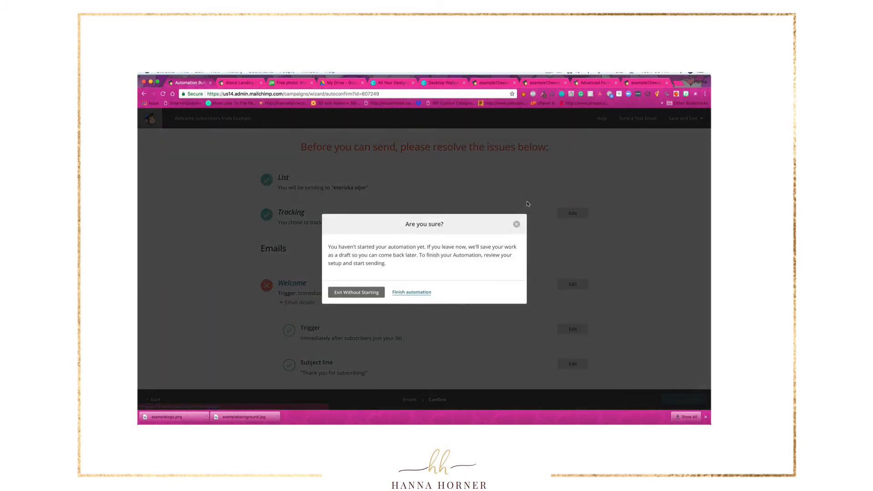
pyautogui.click(361, 292)
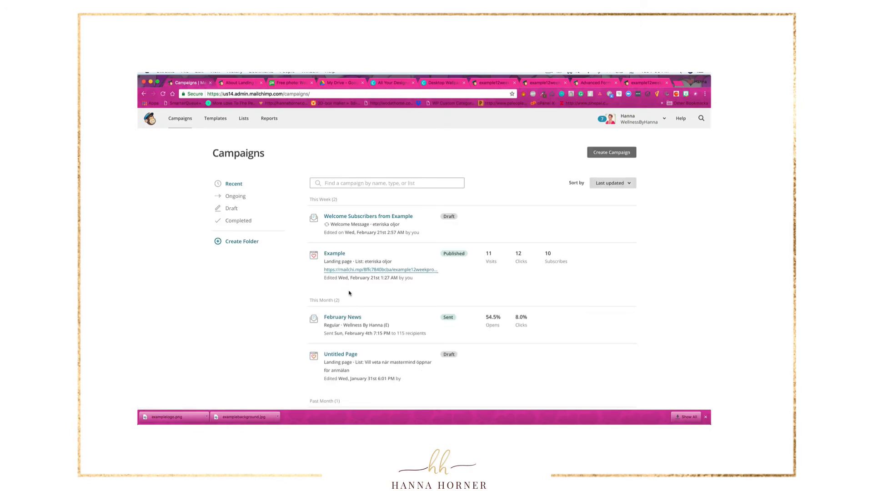
# - Unpublish the Example landing page from the campaigns list, confirming with the word UNPUBLISH
pyautogui.click(629, 256)
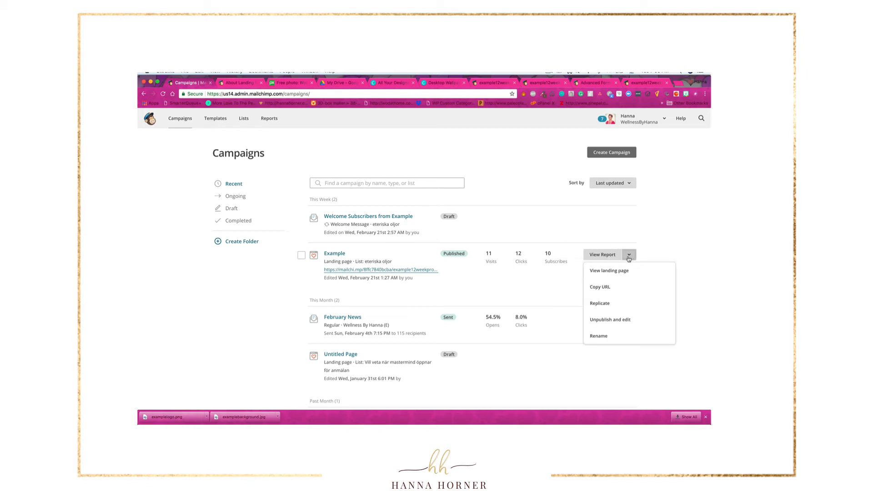
pyautogui.click(610, 320)
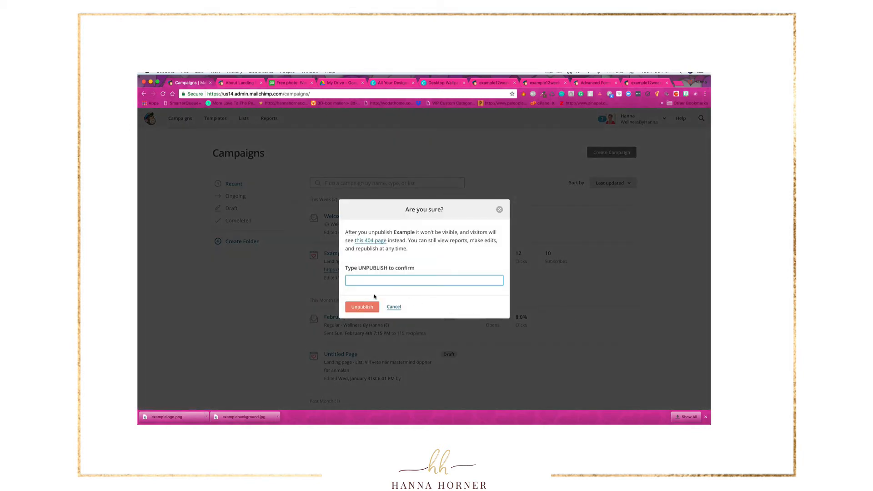
pyautogui.write('UNPUBLISH')
pyautogui.click(360, 308)
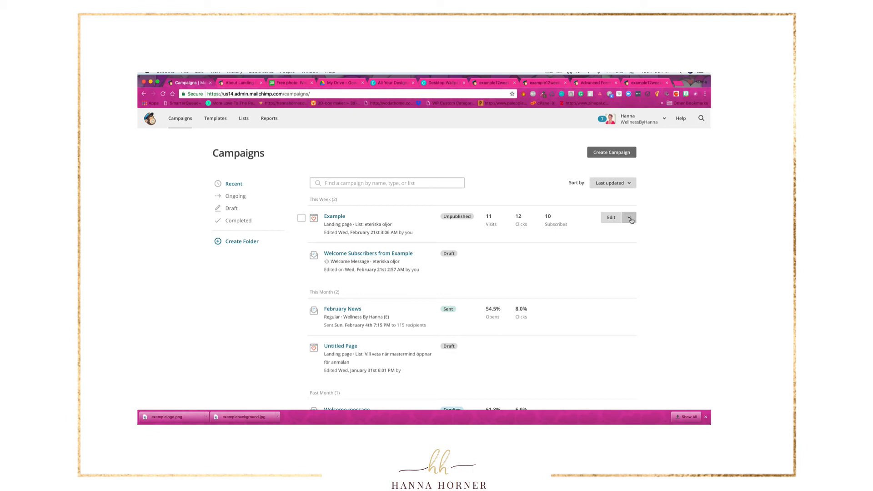
pyautogui.click(630, 219)
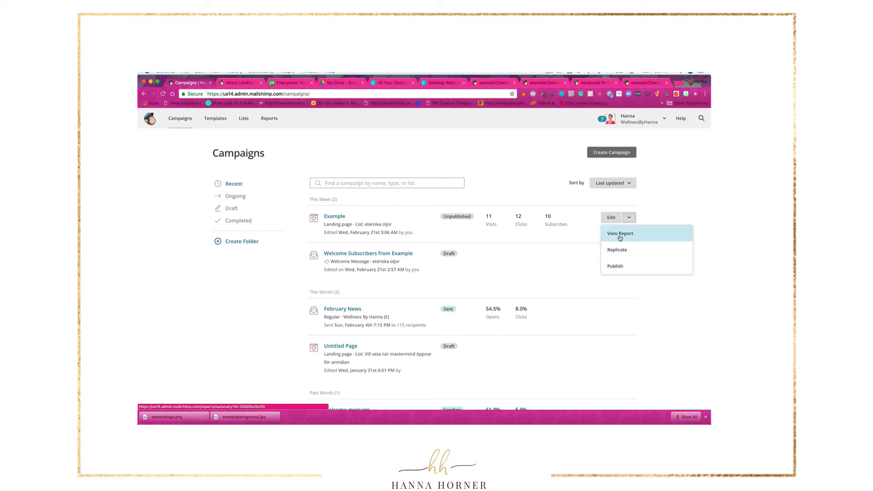
pyautogui.click(543, 262)
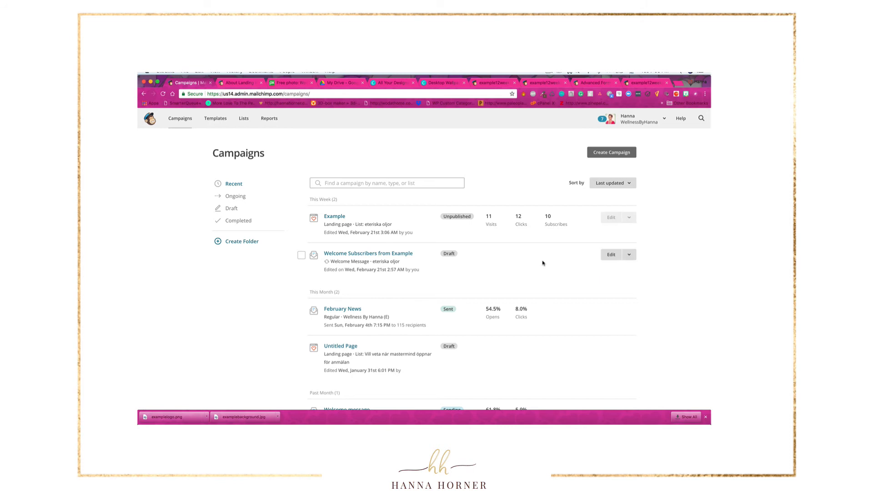
# - Open the Example landing page for editing and look through its body design settings
pyautogui.click(334, 219)
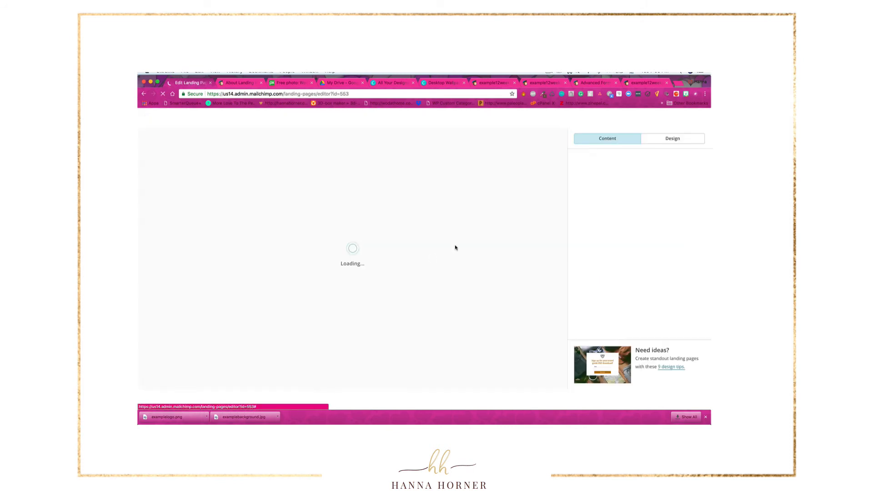
pyautogui.scroll(-3, 425, 327)
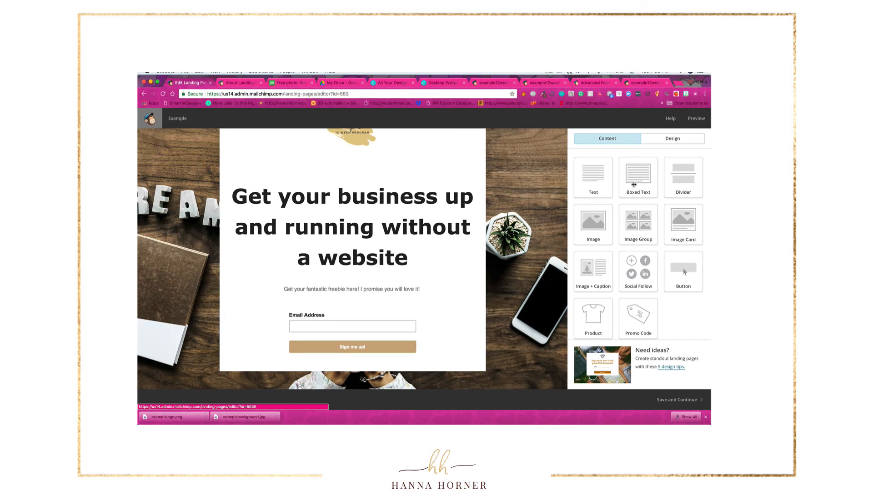
pyautogui.click(672, 138)
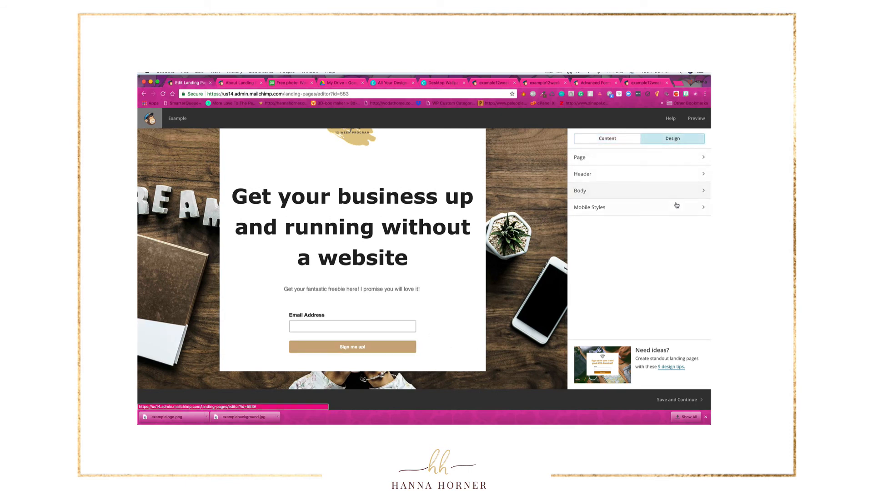
pyautogui.click(703, 188)
pyautogui.scroll(-8, 686, 218)
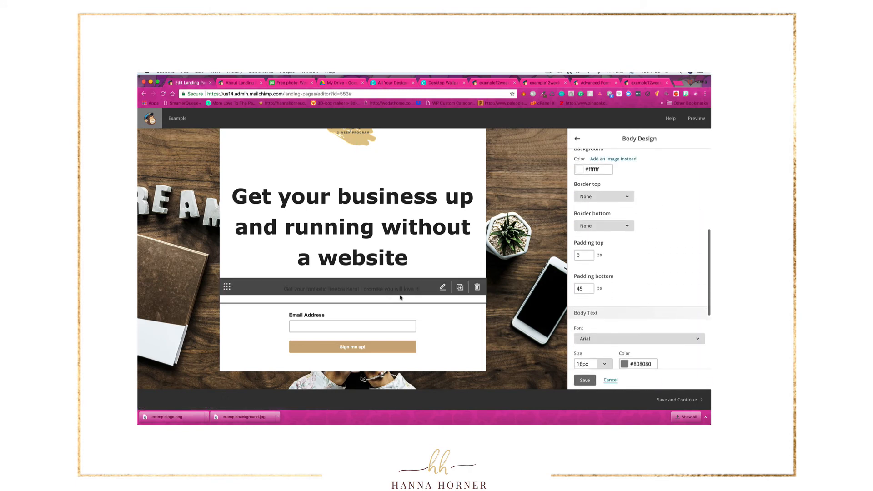
# - Add the First Name and Last Name fields to the landing page's signup form and save the page's content
pyautogui.click(455, 311)
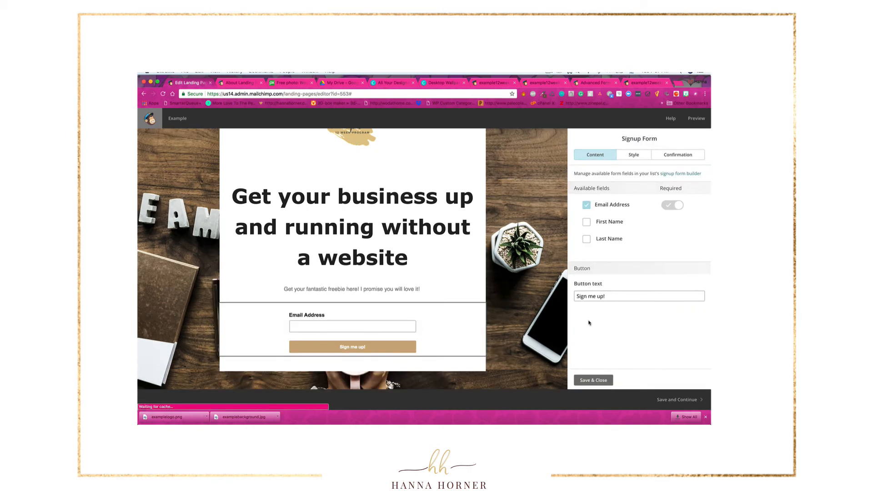
pyautogui.click(586, 222)
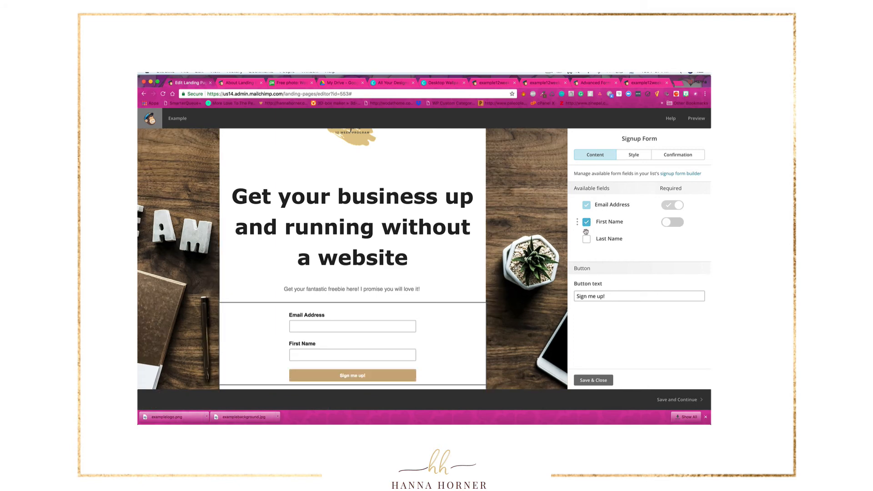
pyautogui.click(587, 239)
pyautogui.scroll(-2, 458, 339)
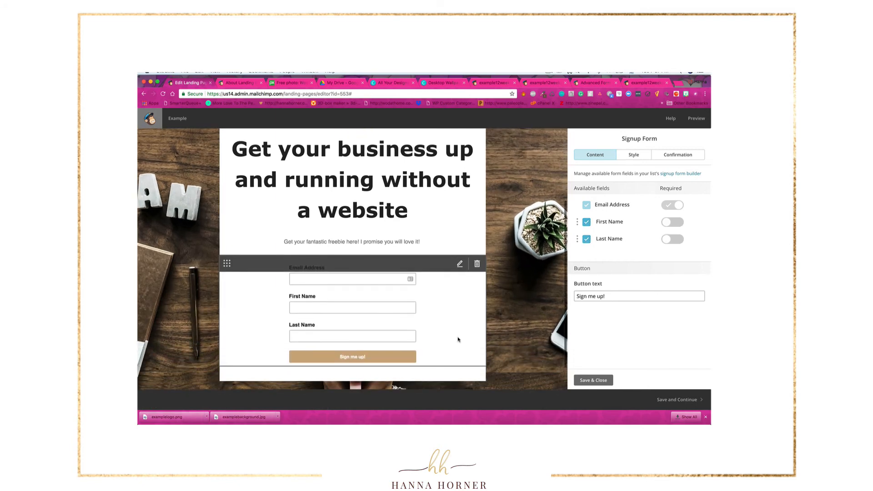
pyautogui.scroll(-1, 458, 339)
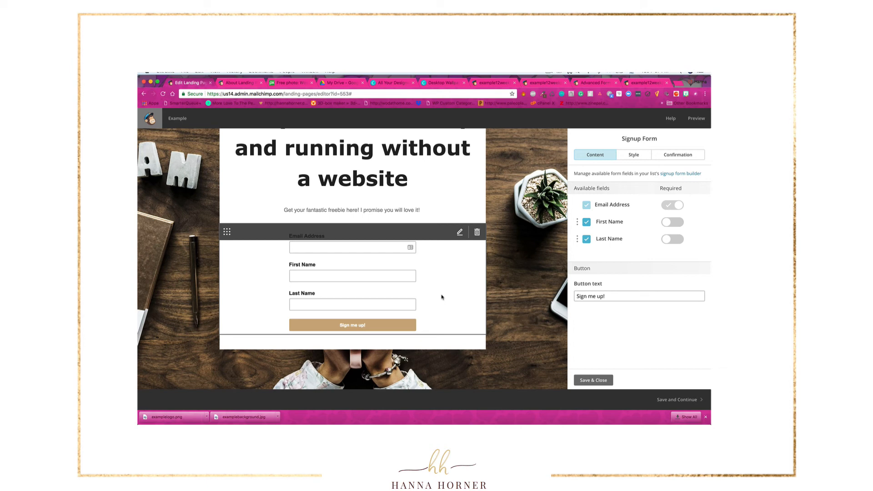
pyautogui.click(592, 380)
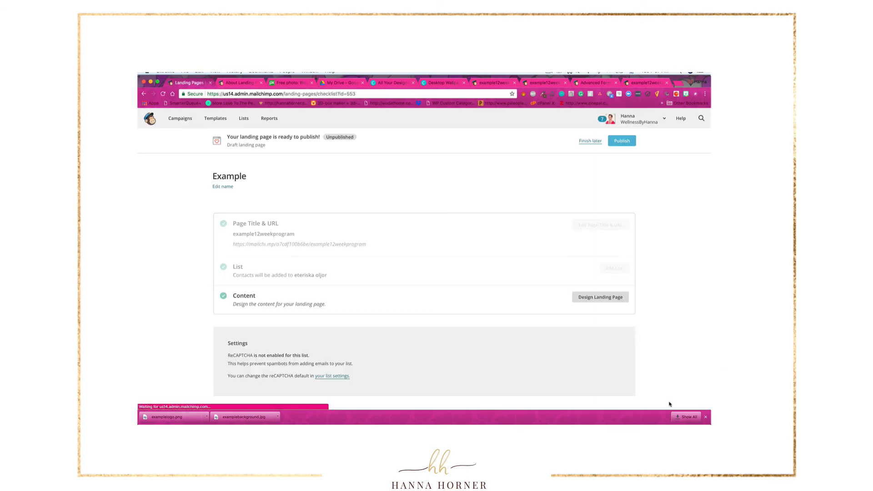
# - Publish the Example landing page and switch to the browser tab with the live example12weekprogram page
pyautogui.click(620, 142)
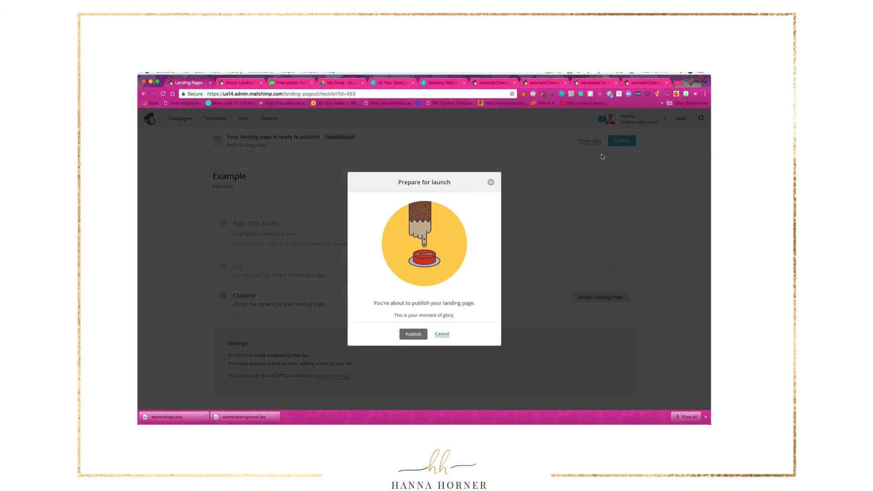
pyautogui.click(413, 335)
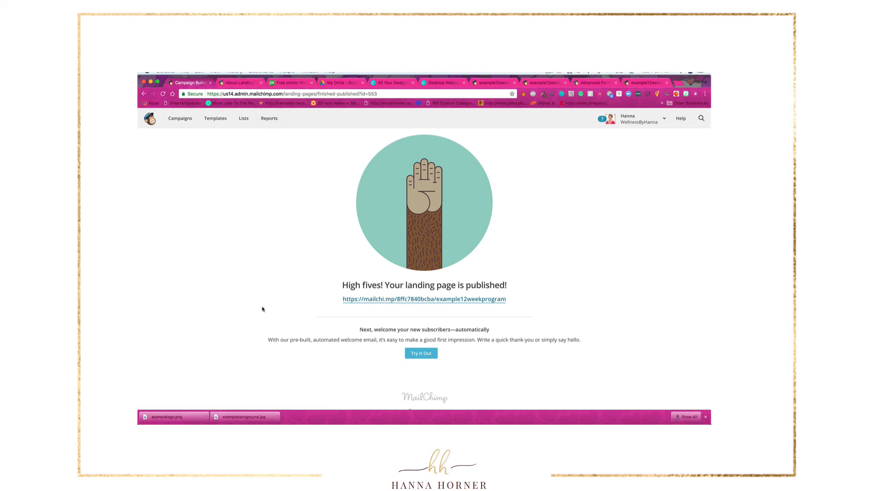
pyautogui.click(593, 83)
pyautogui.click(645, 82)
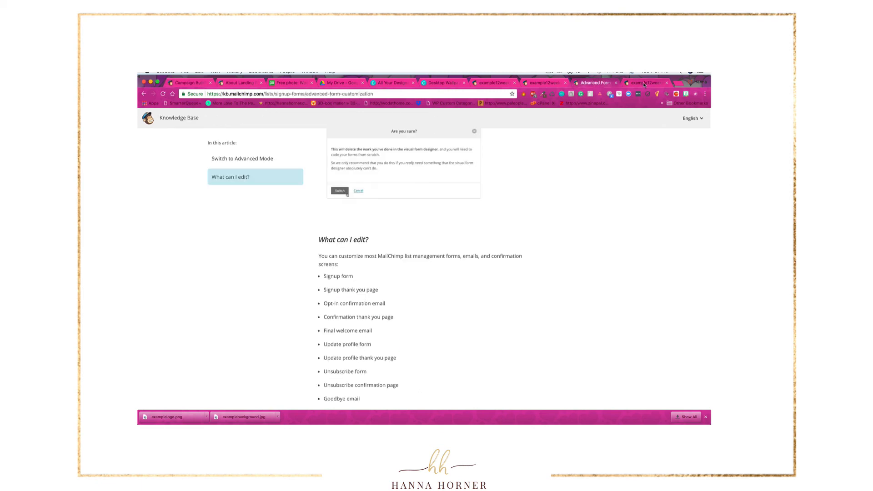